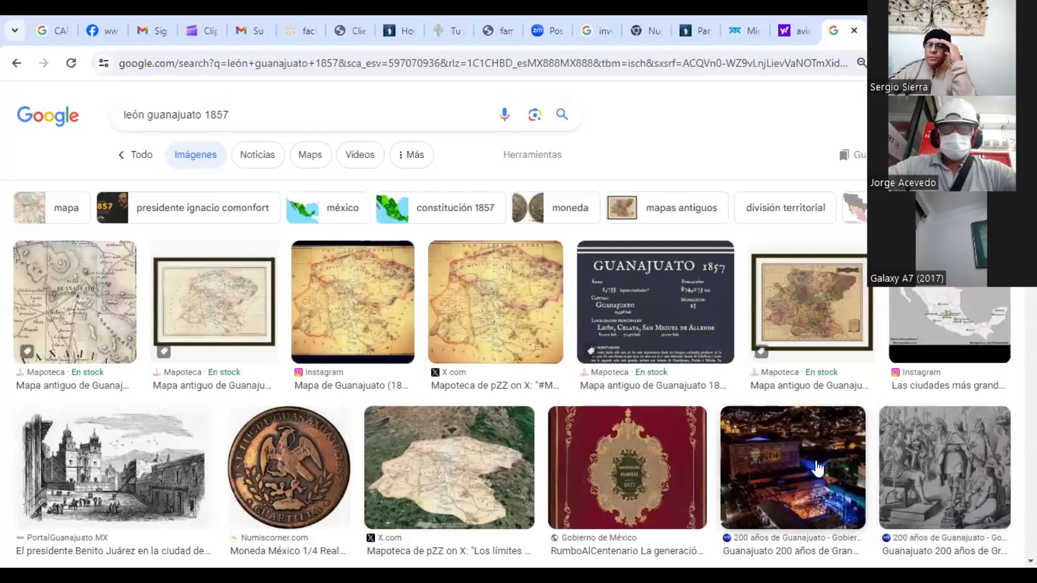
Find the México Desconocido image of the 1857 Constitution in the image results and start saving it to the computer
scroll(817, 467, down, 4)
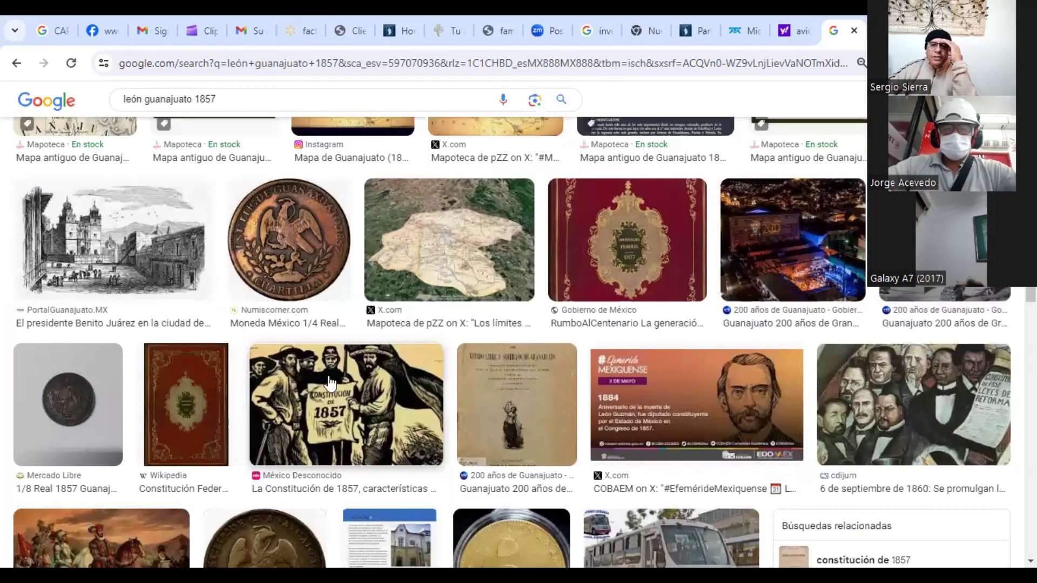
click(345, 420)
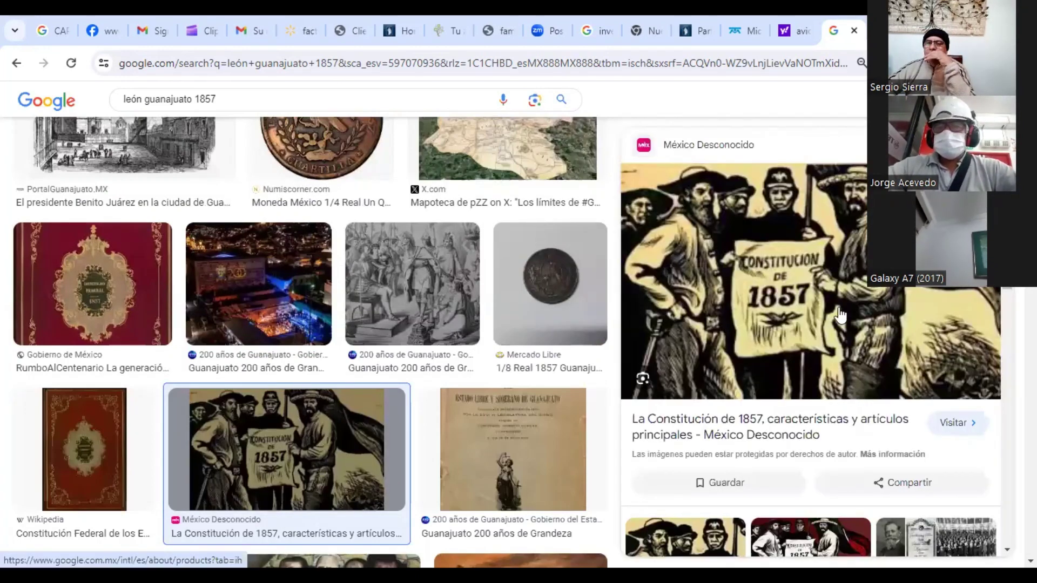
right_click(810, 311)
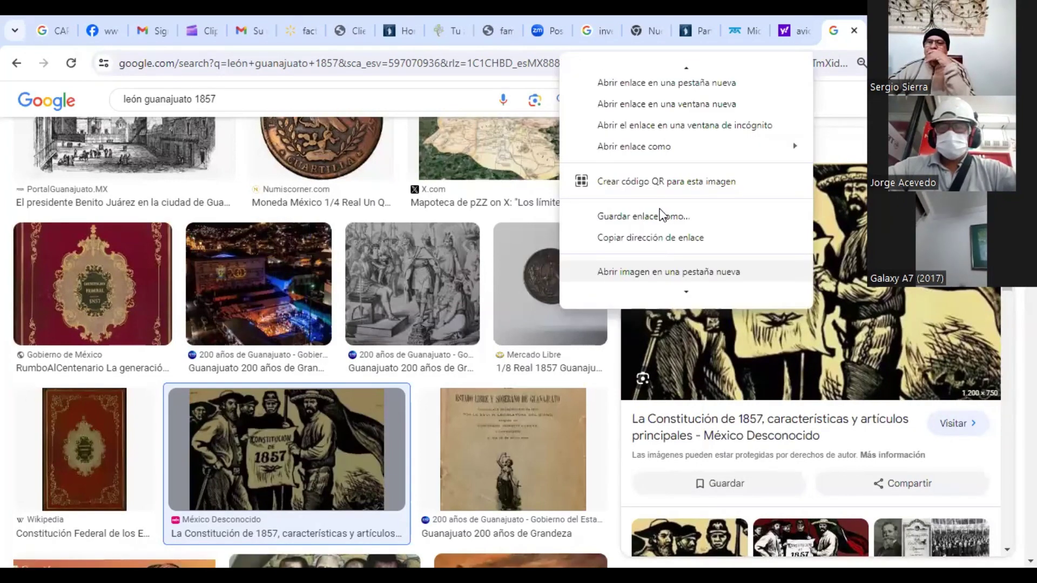
scroll(660, 214, down, 2)
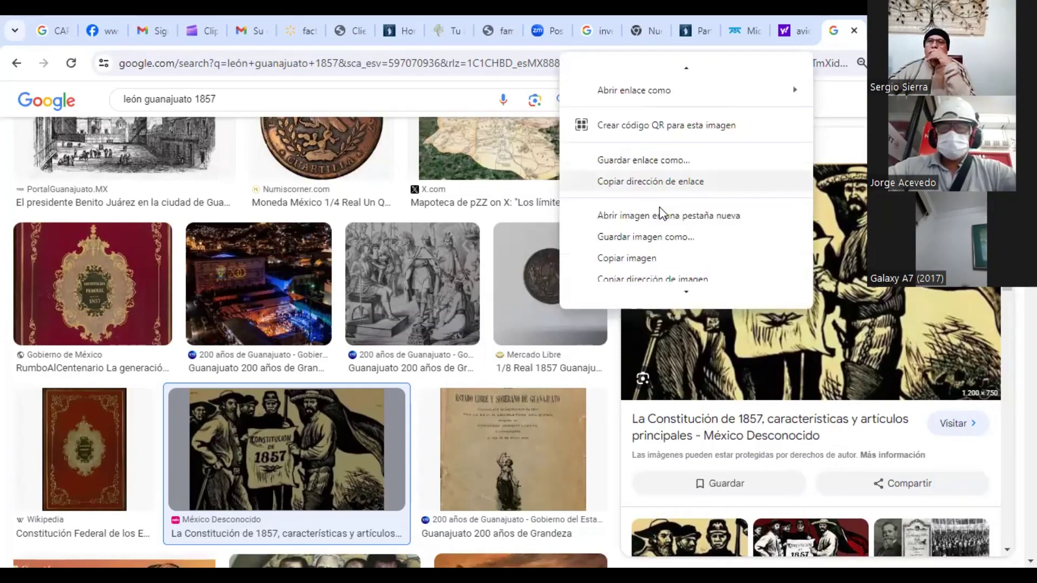
click(642, 237)
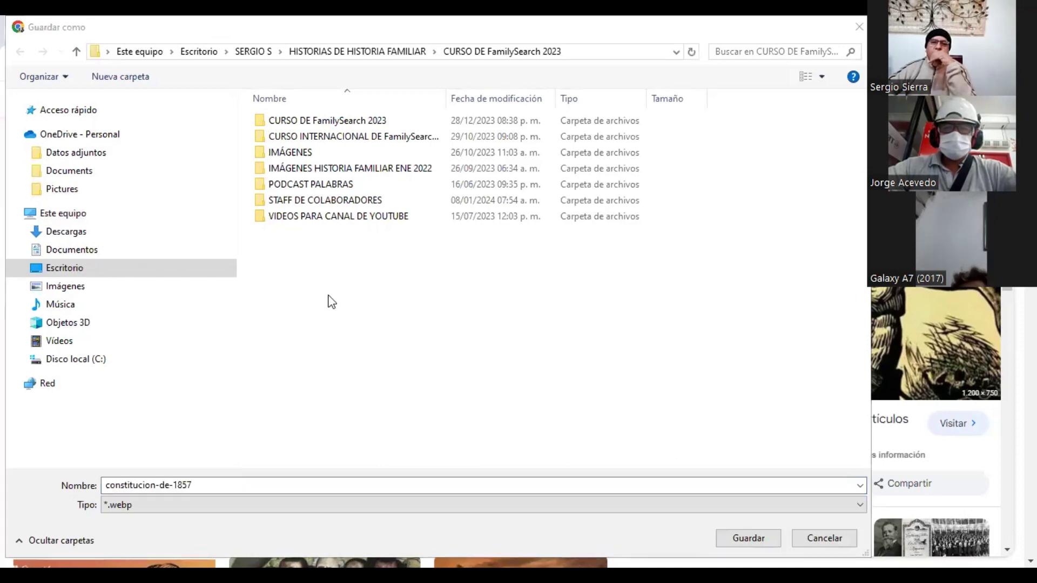
Create a new folder inside CURSO DE FamilySearch 2023, named with the ancestor's full name and birth year in capitals
click(420, 324)
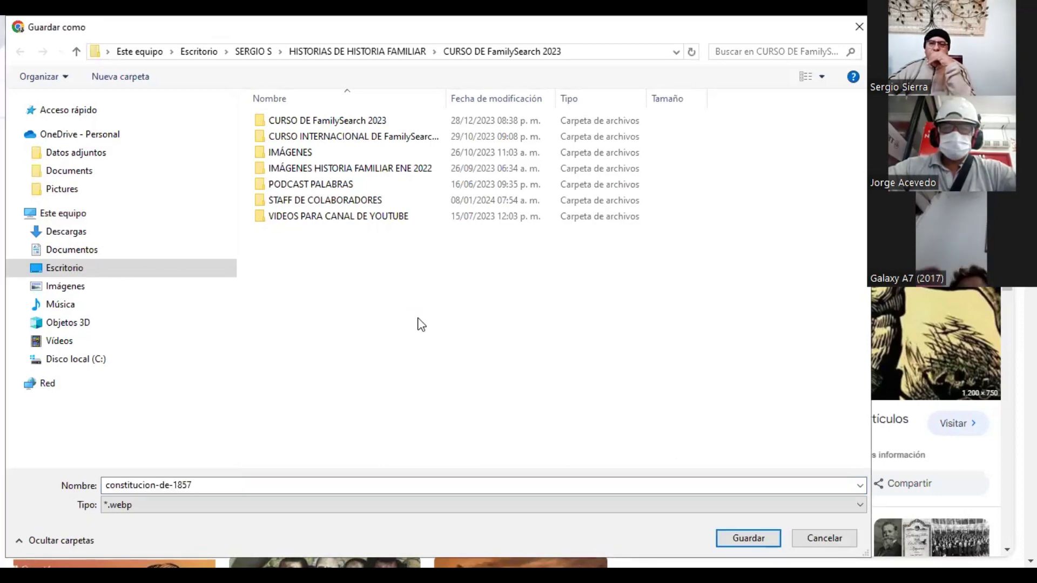
right_click(460, 439)
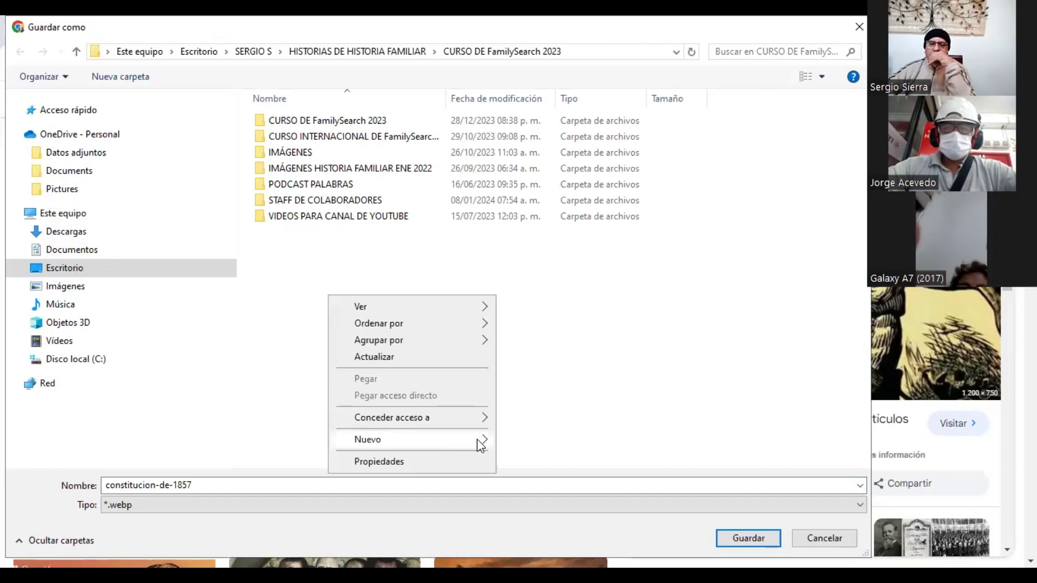
mouse_move(478, 439)
click(534, 265)
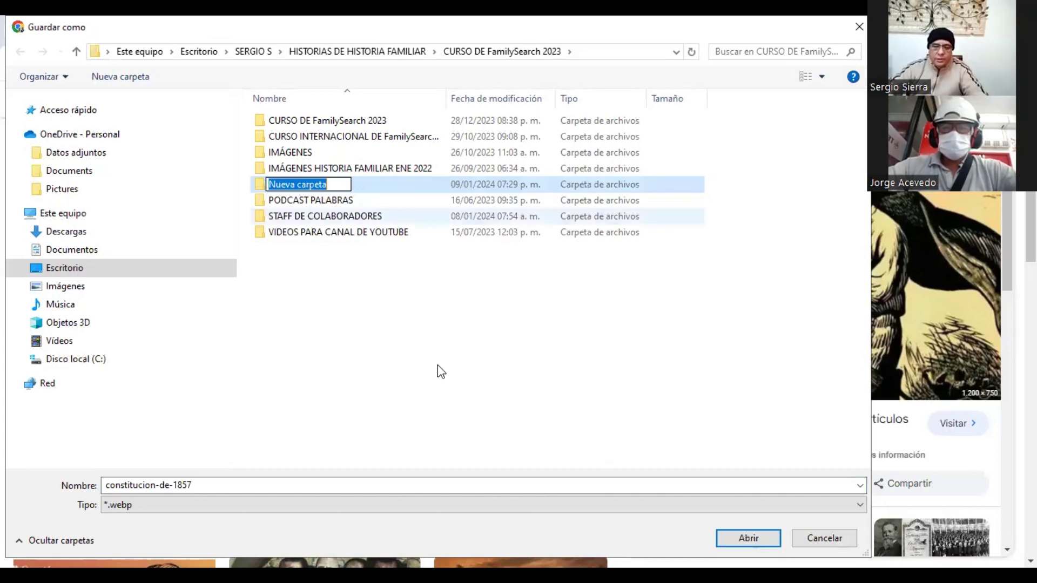
text(MARÍA D)
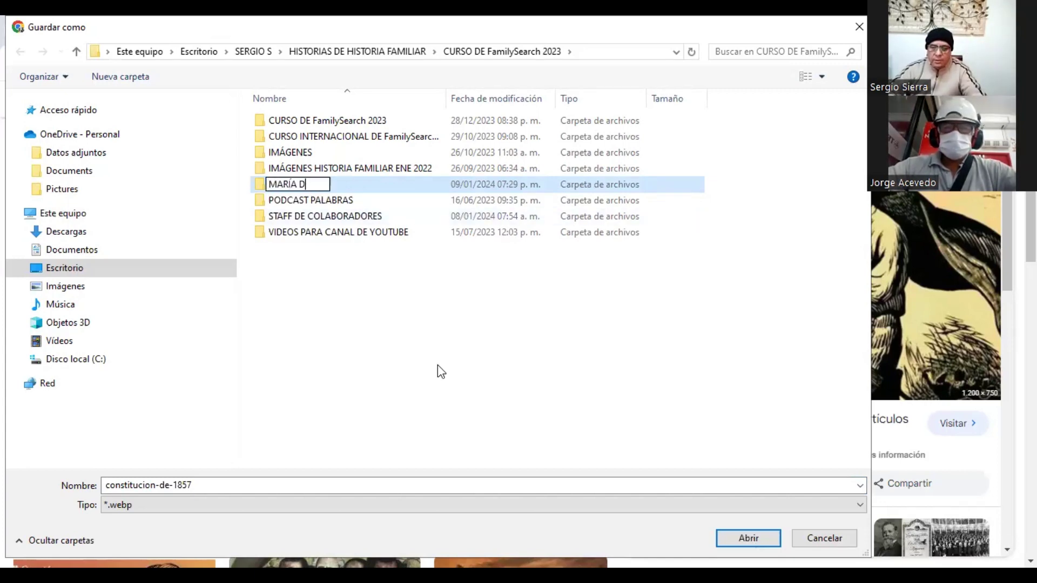
text(E LA LUZ )
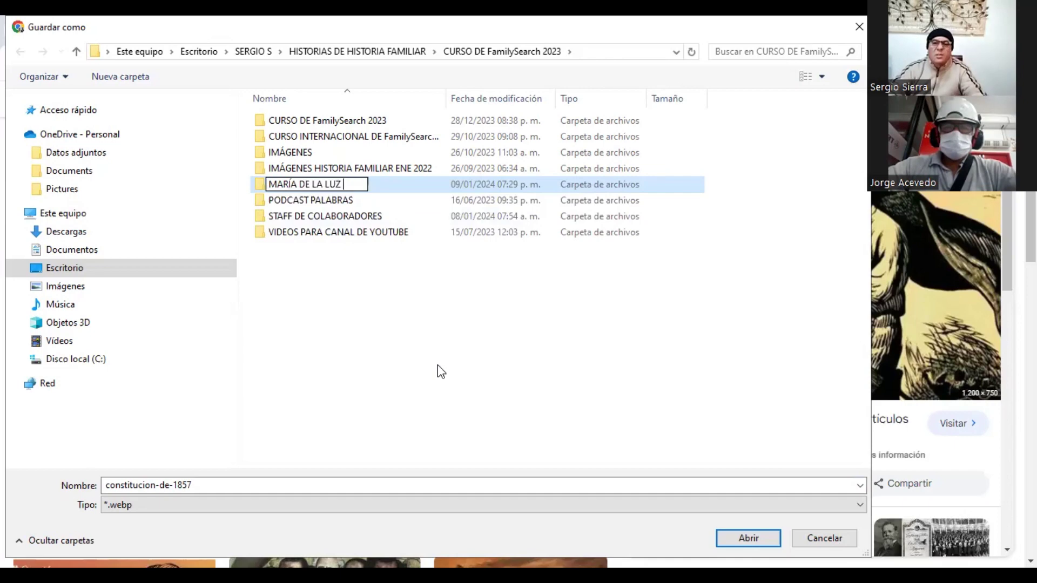
text(TORRES 1)
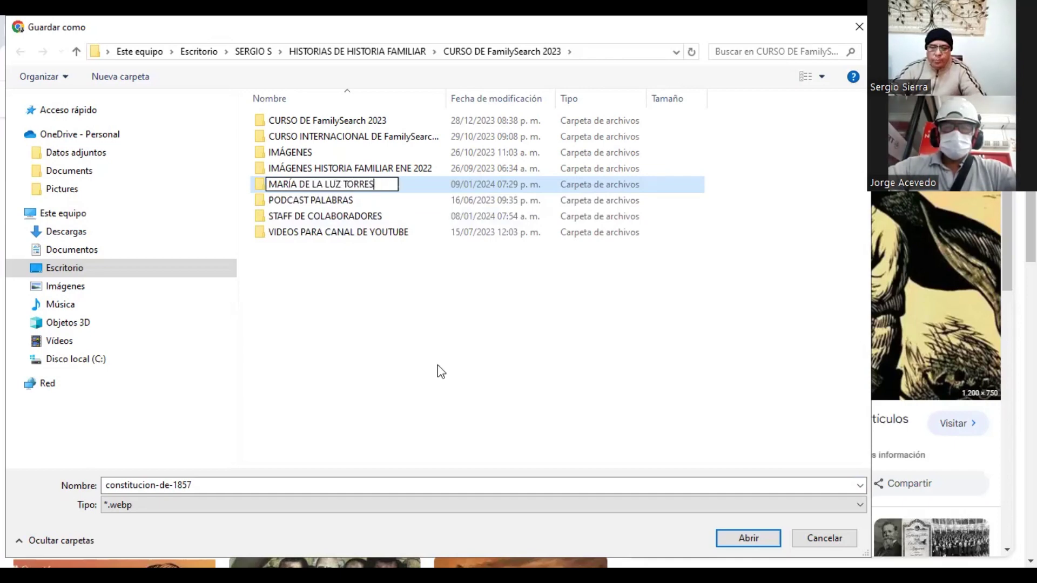
text(87)
key(BackSpace)
key(BackSpace)
text(57)
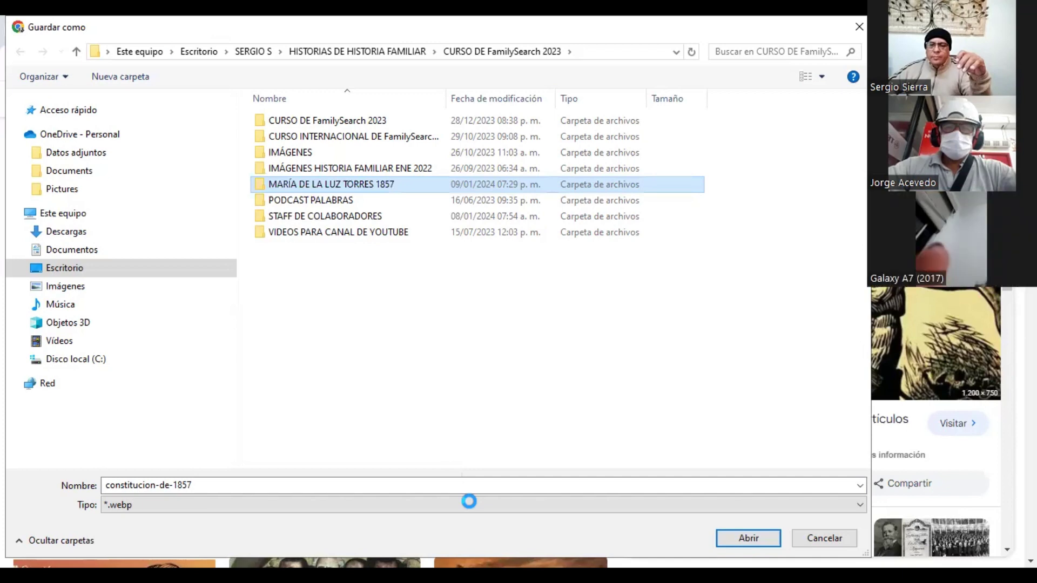
Rename the new folder, appending the ancestor's FamilySearch person ID after the birth year
key(shift+F10)
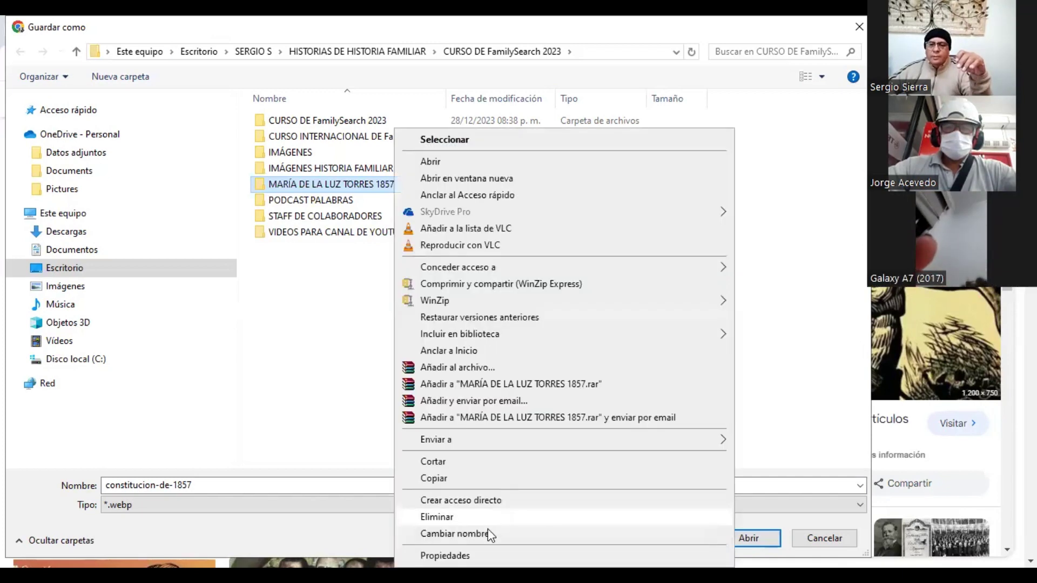
click(454, 533)
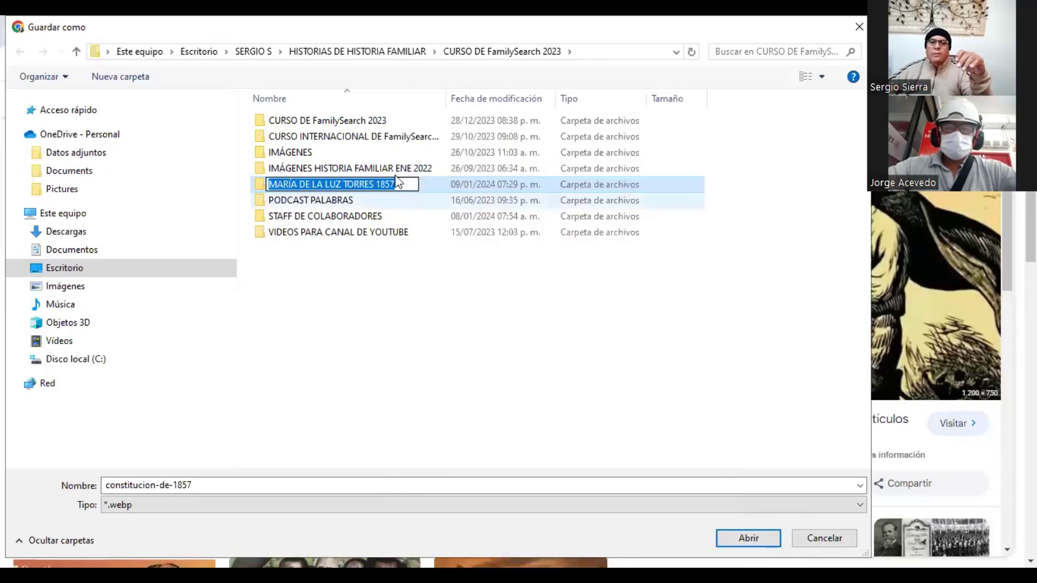
click(404, 184)
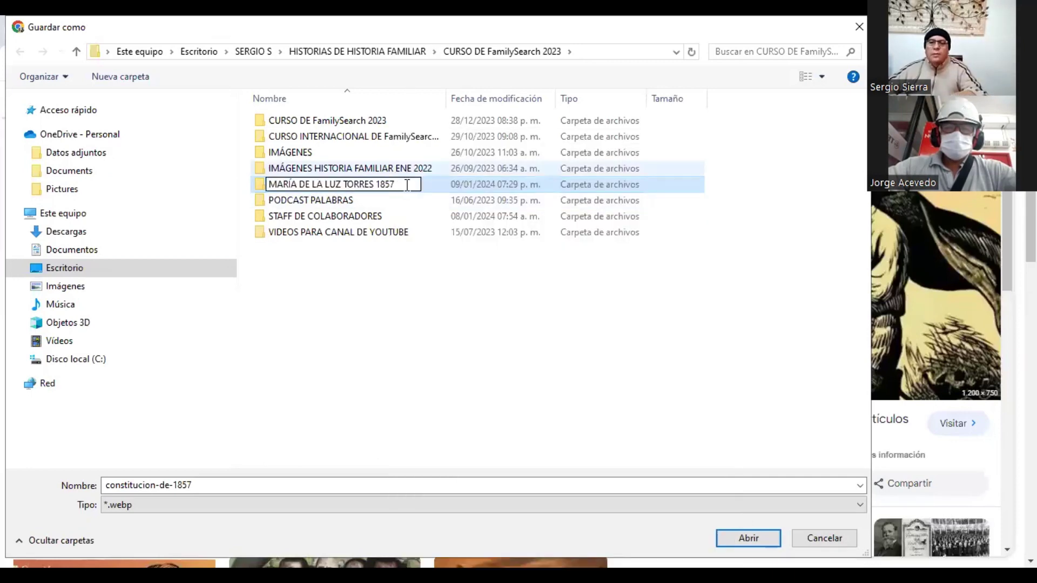
text(KN44-S9T)
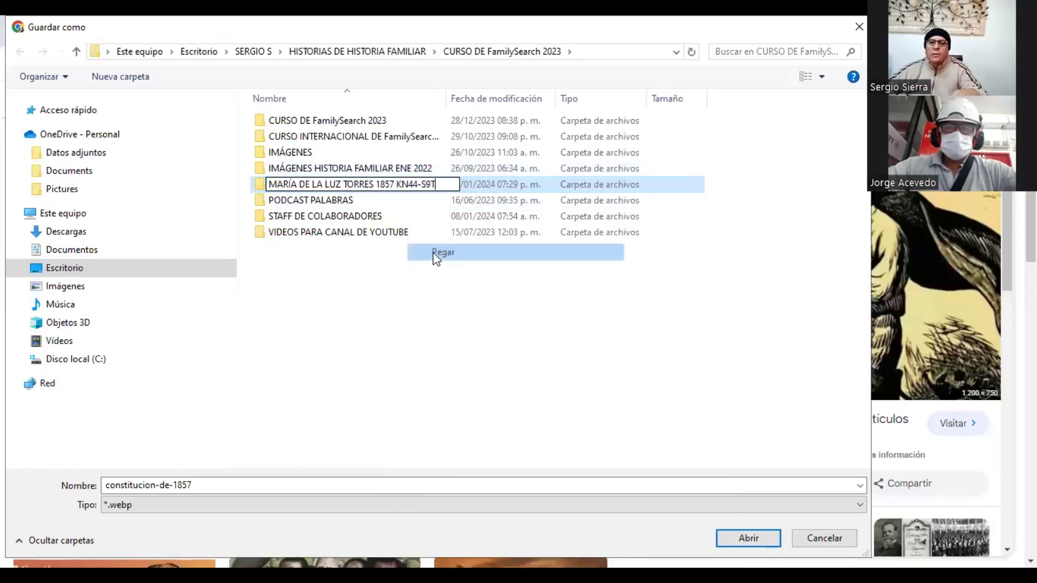
click(362, 313)
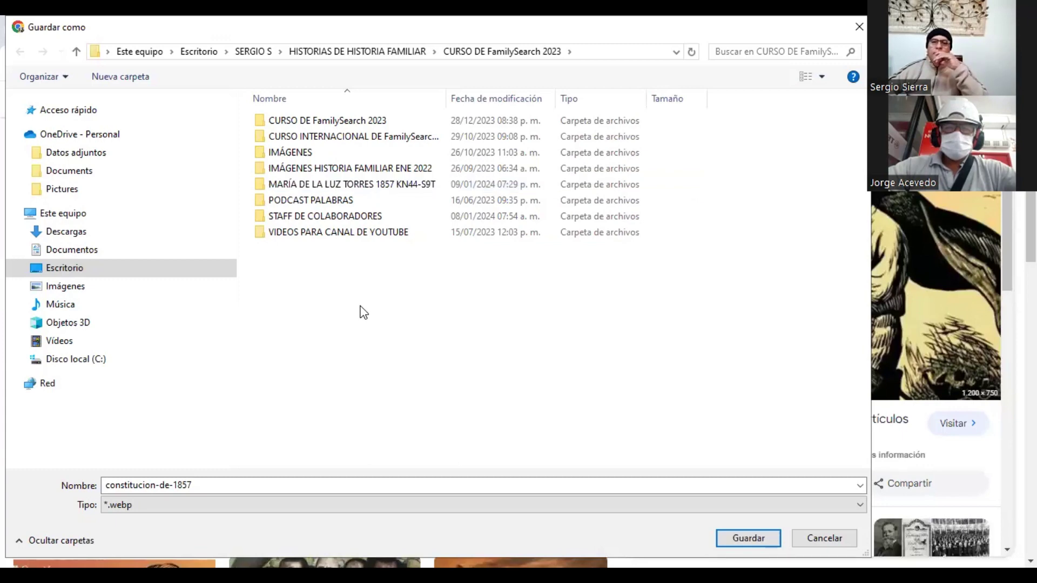
Save the image as constitucion-de-1857 in webp format inside the ancestor's folder
click(379, 186)
key(Return)
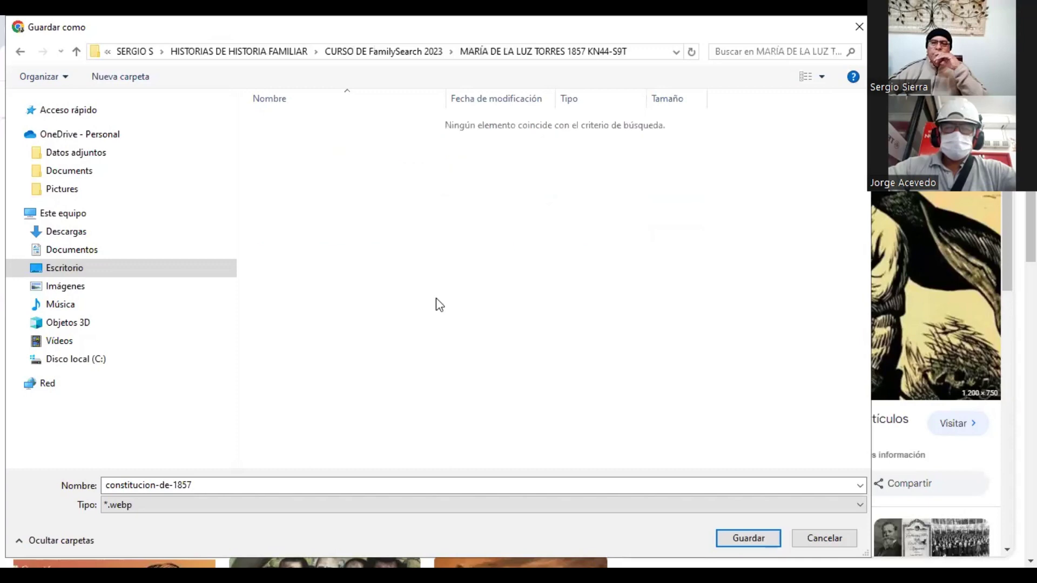
click(729, 539)
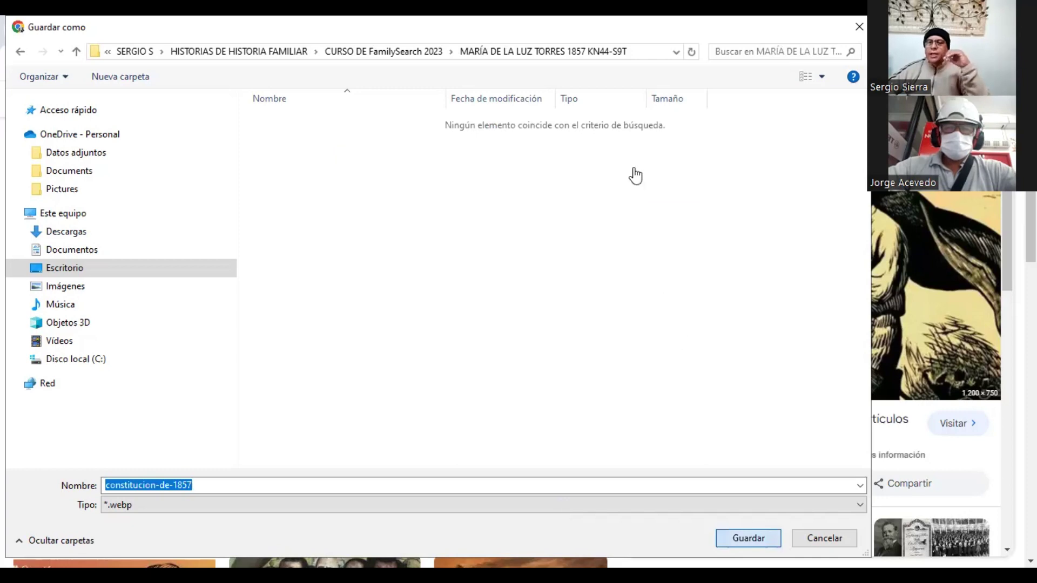
key(Return)
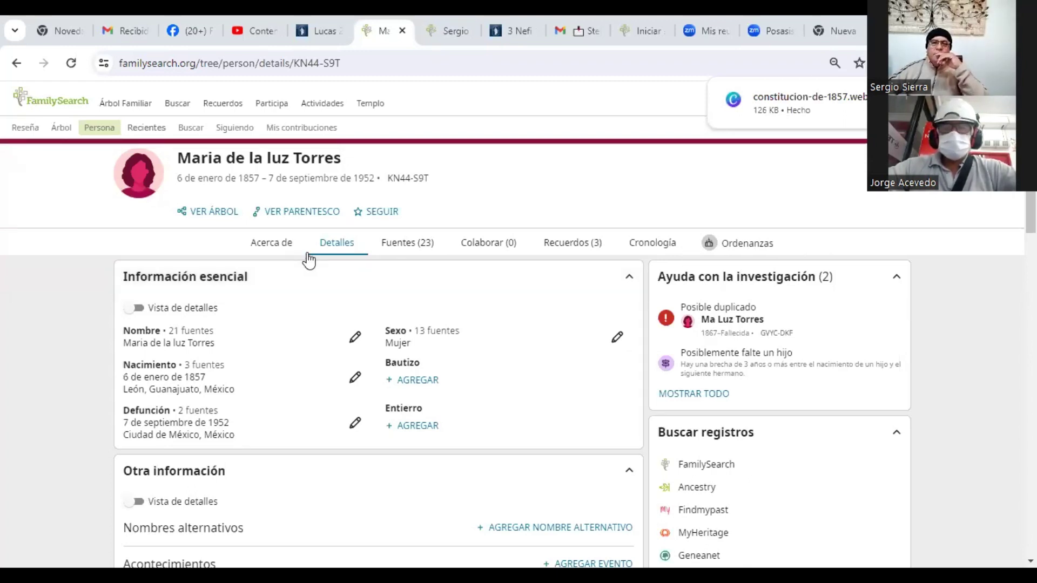
click(139, 187)
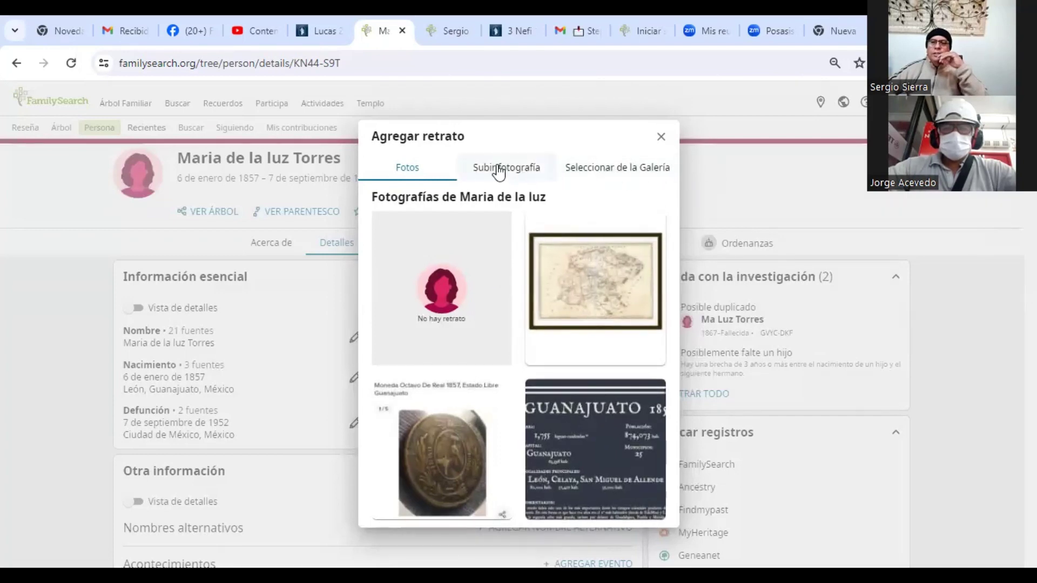
key(Escape)
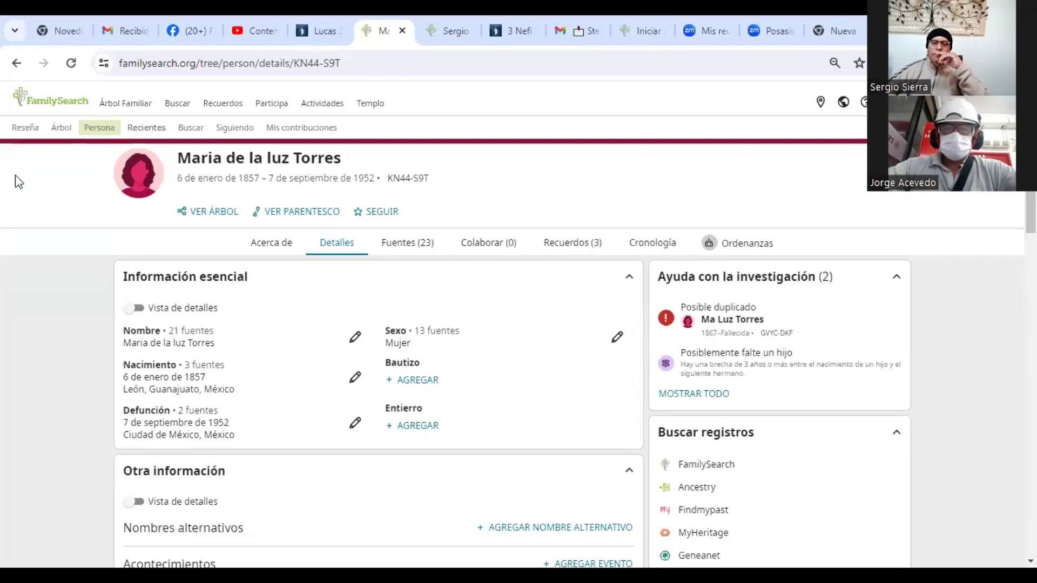
click(141, 176)
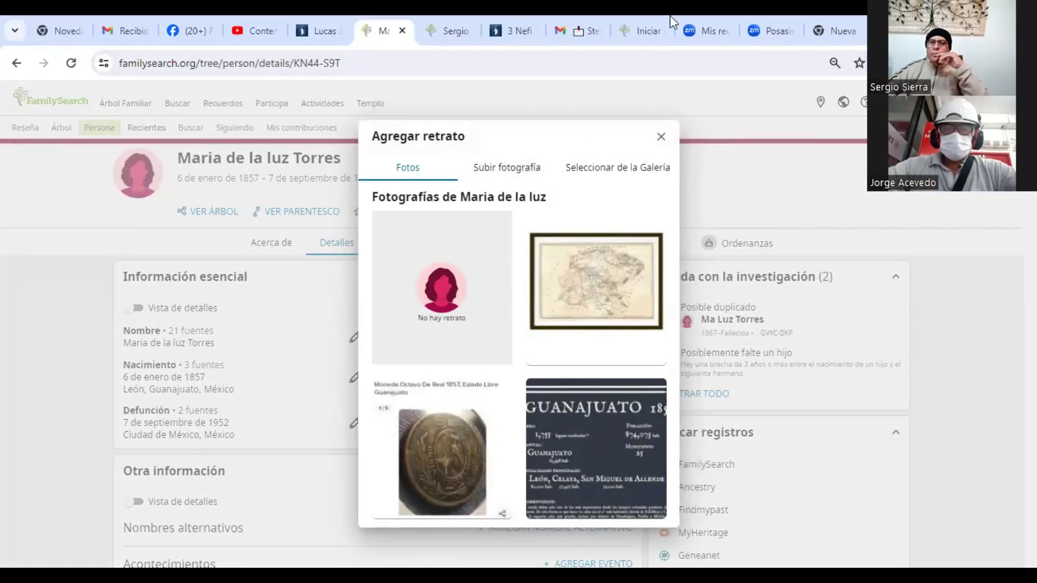
click(78, 220)
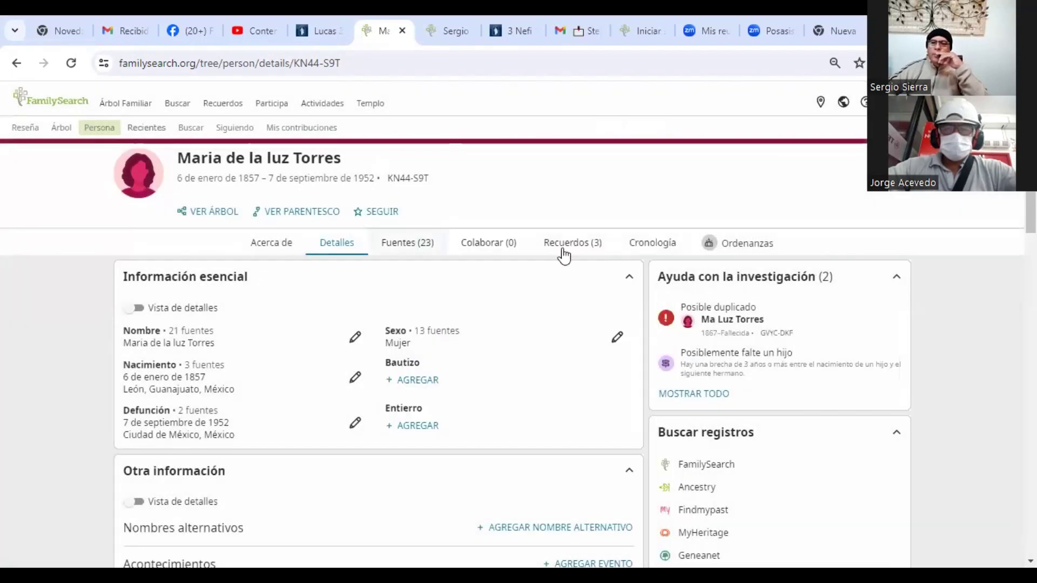
Add a file from the device to the ancestor's memories: the PDF in the CURSO DE FamilySearch 2023 folder
click(576, 247)
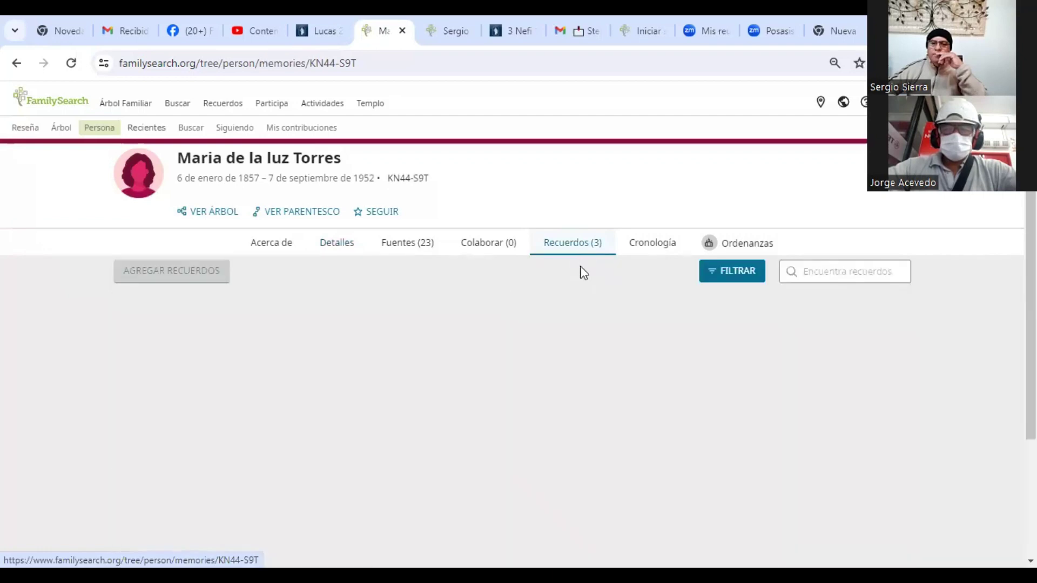
click(189, 276)
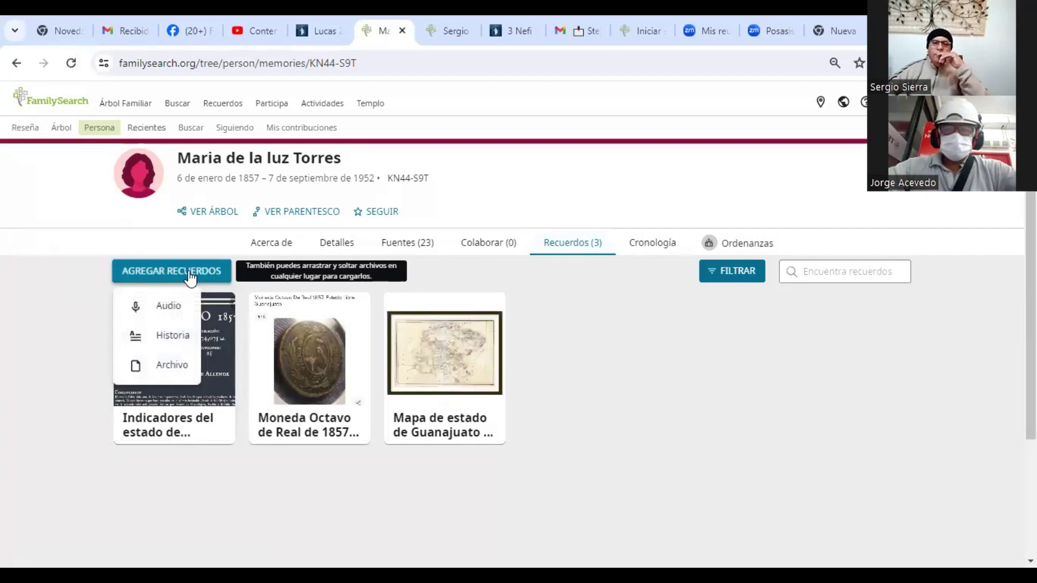
click(170, 365)
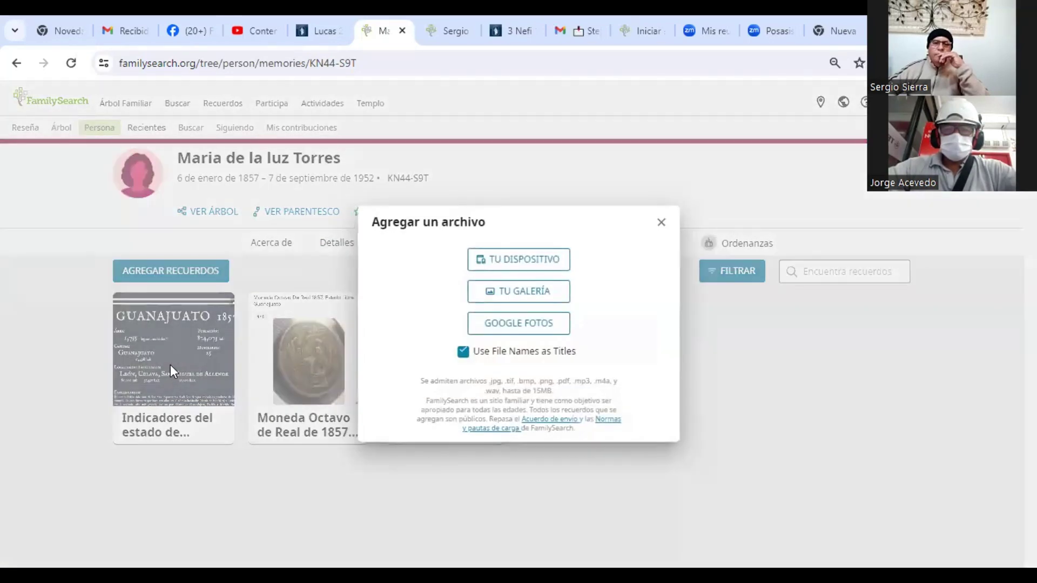
click(536, 267)
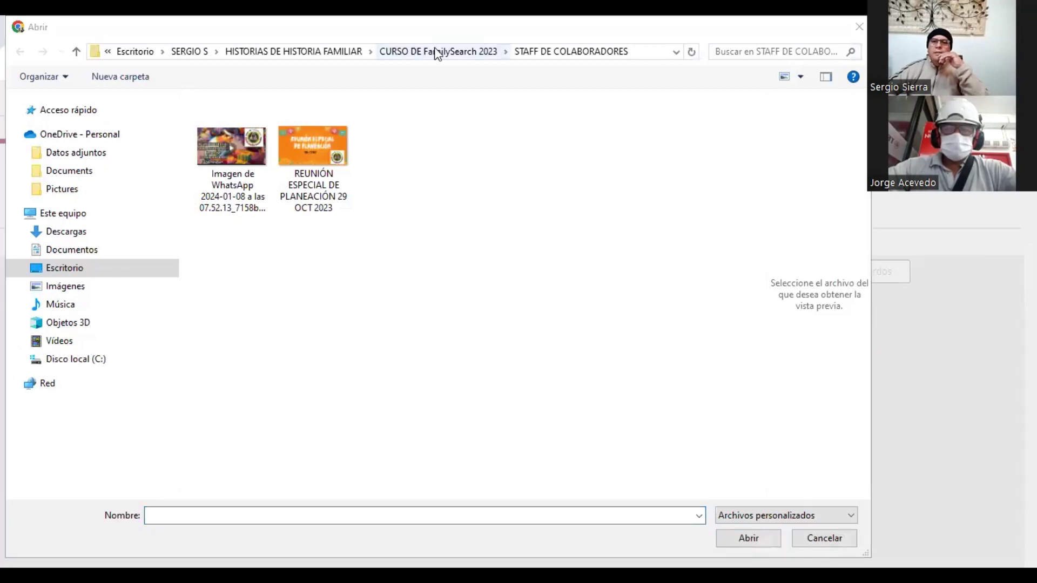
click(527, 54)
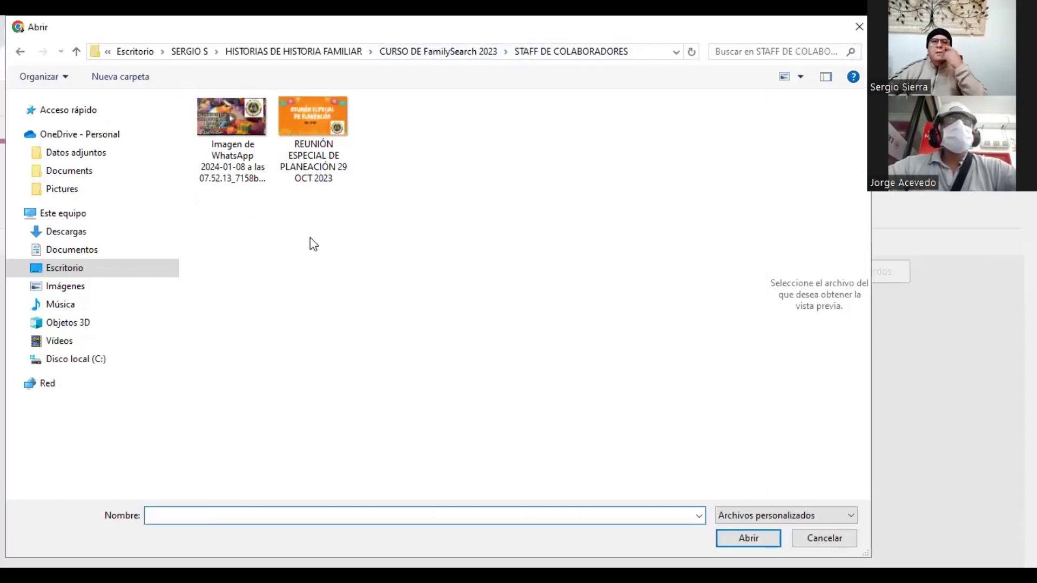
click(76, 51)
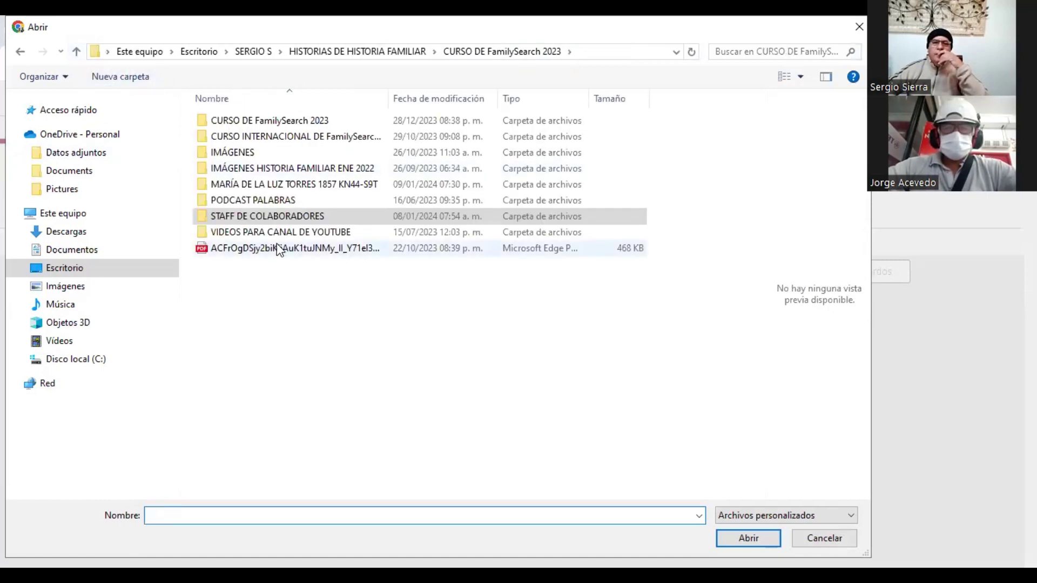
key(Escape)
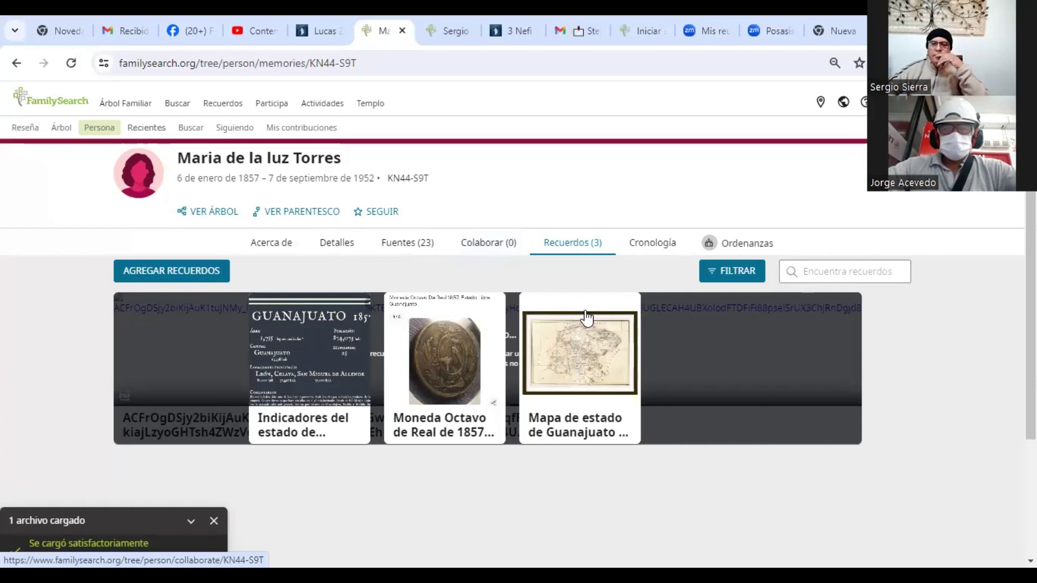
drag(567, 308, 560, 324)
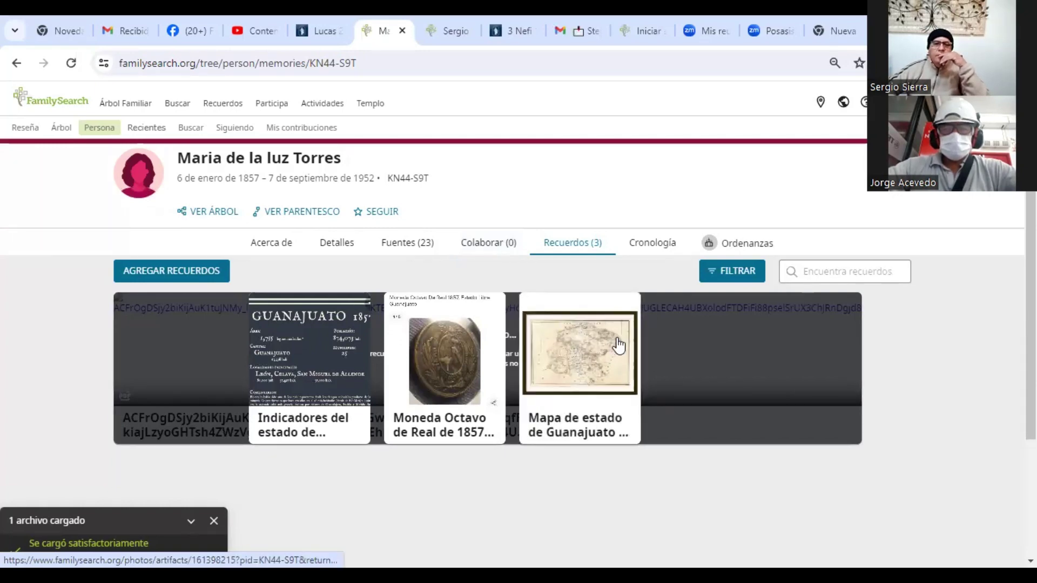
scroll(618, 346, down, 1)
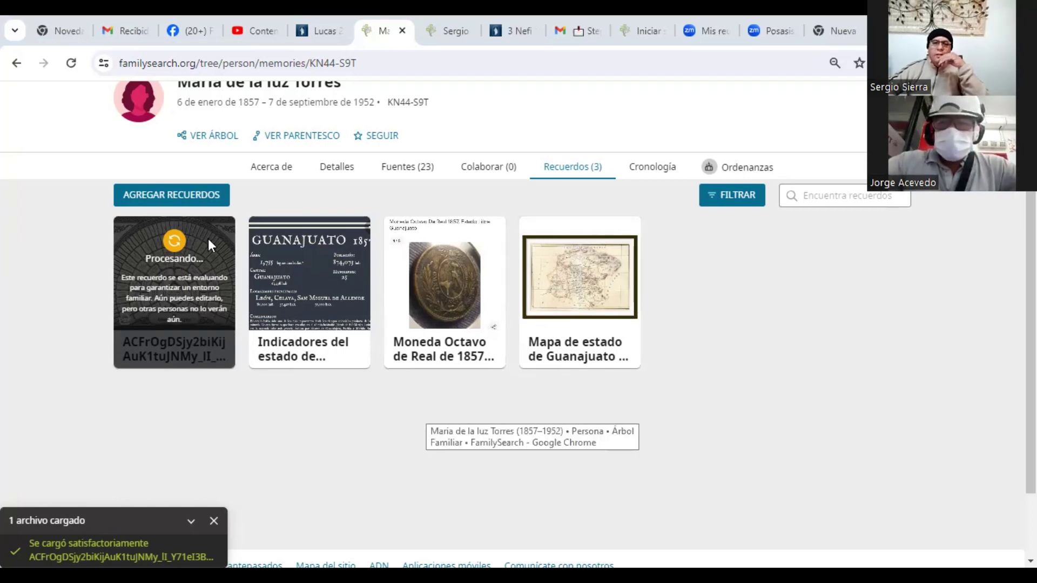
right_click(305, 429)
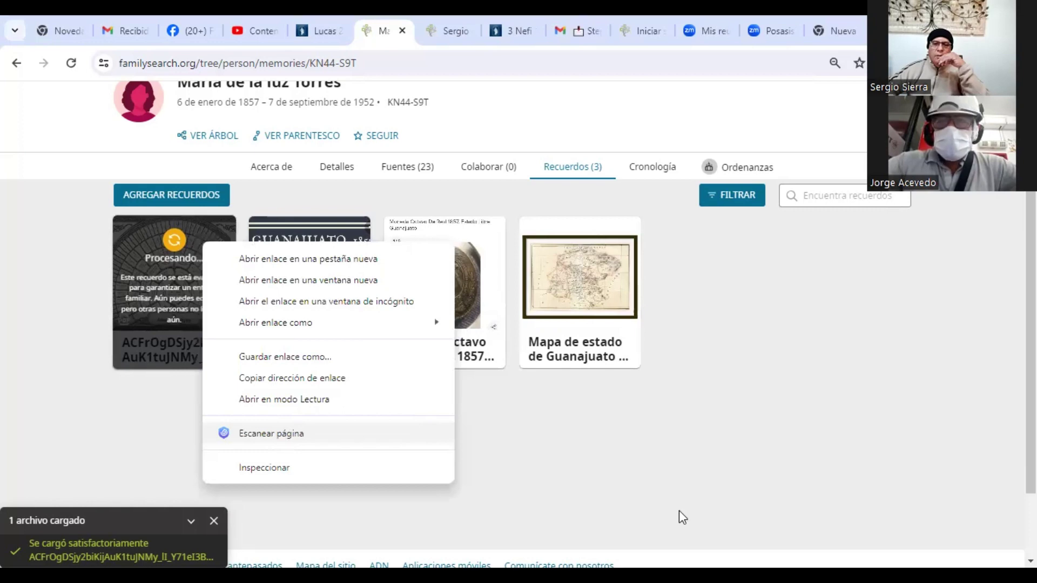
click(669, 448)
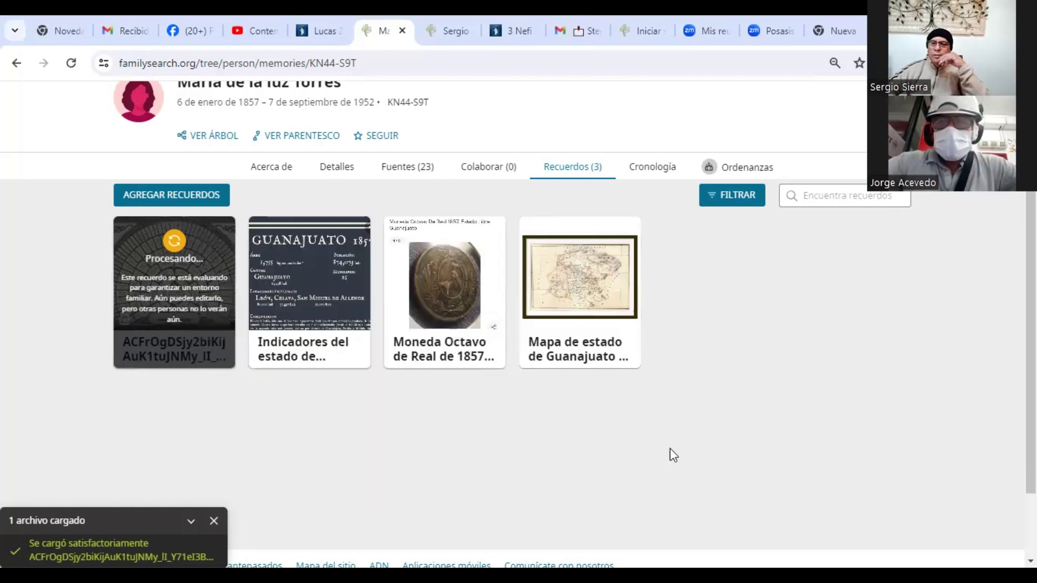
click(159, 199)
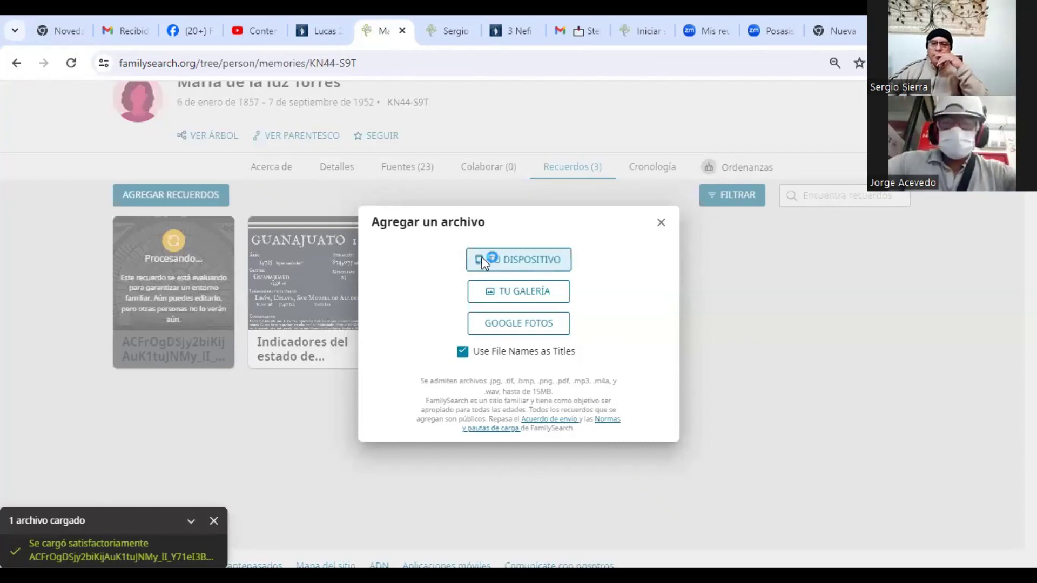
click(473, 261)
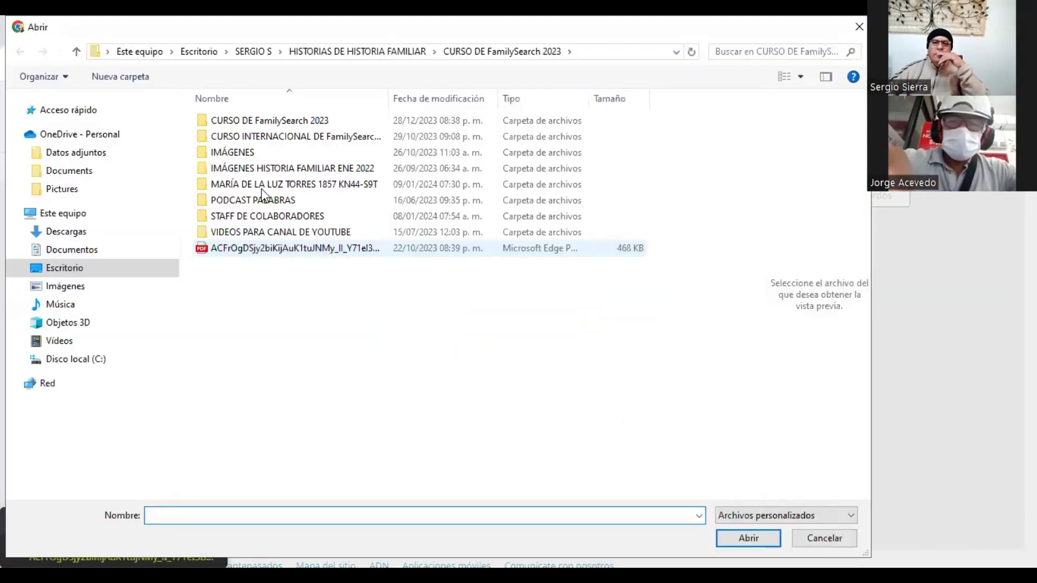
double_click(267, 190)
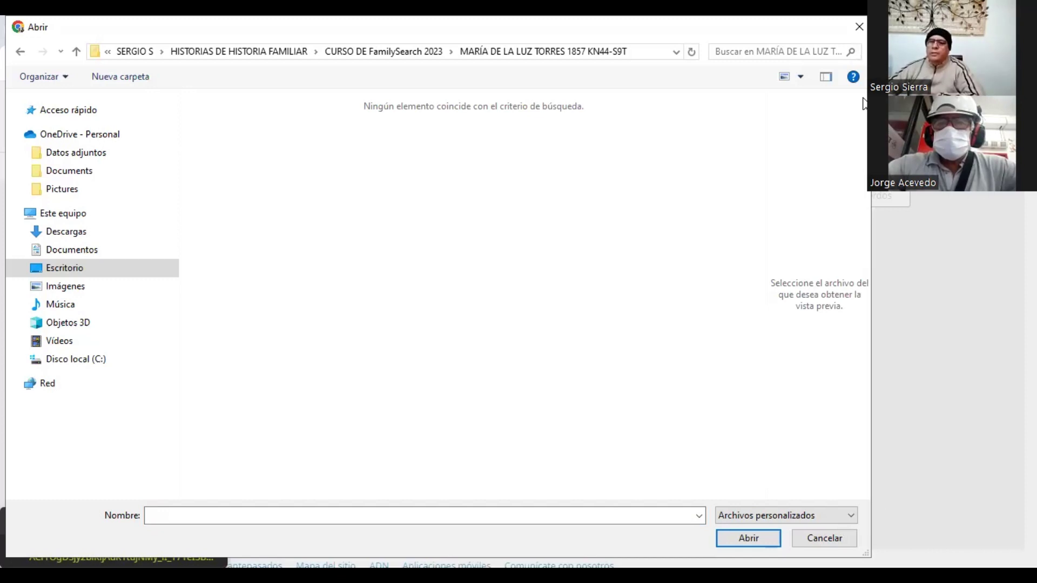
click(813, 543)
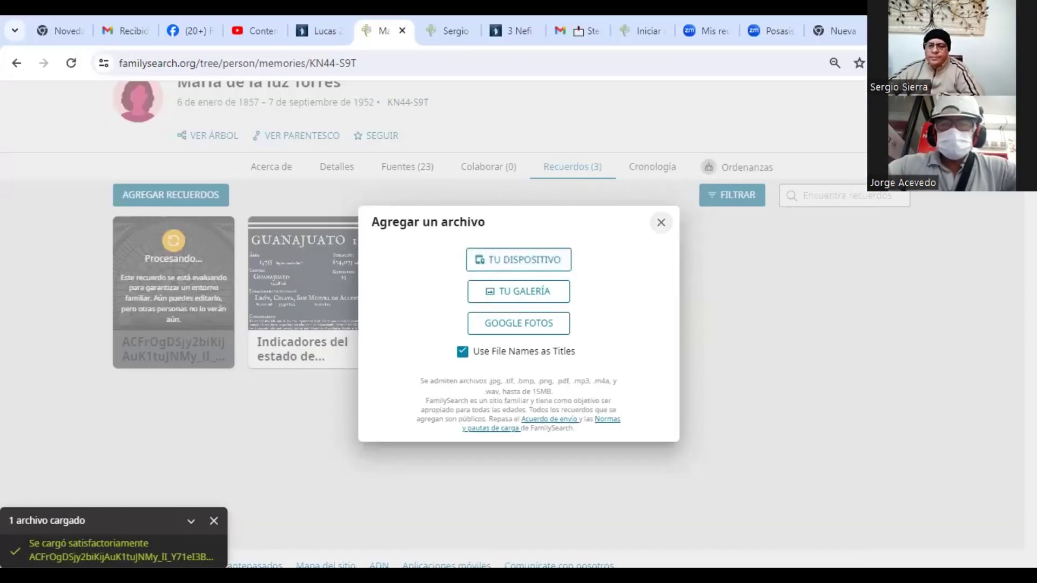
click(661, 222)
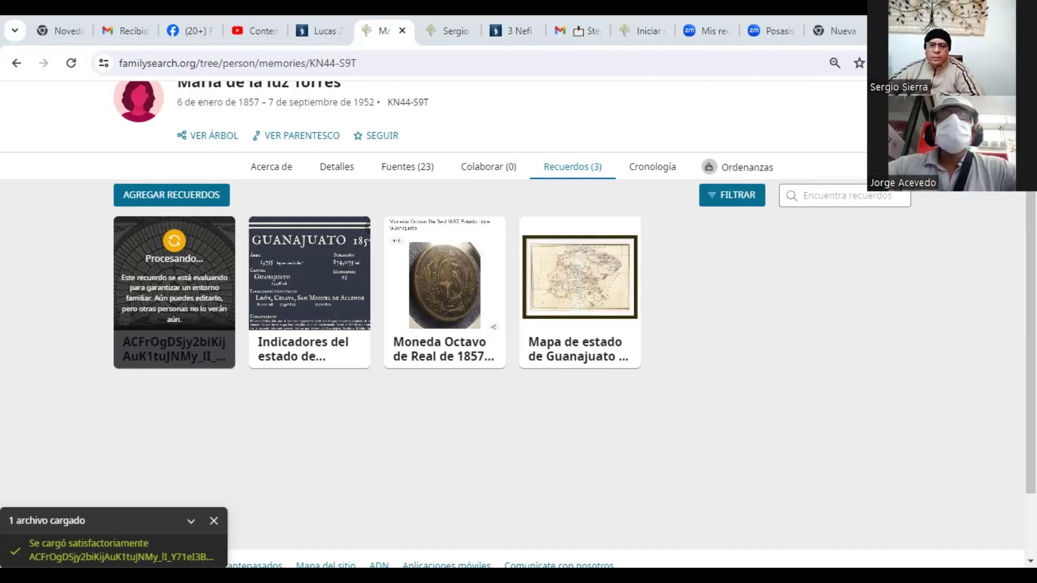
key(alt+Tab)
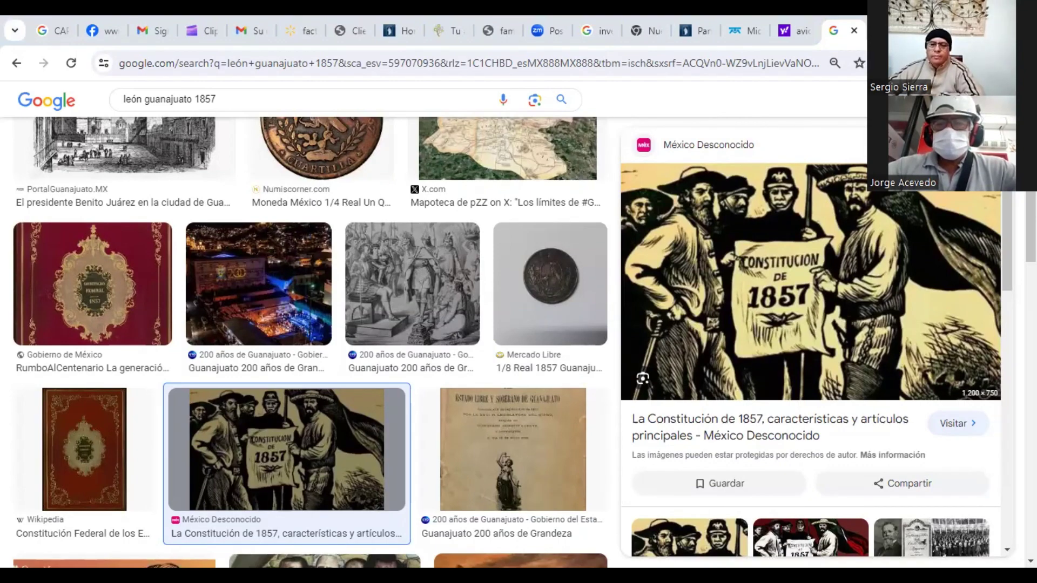
key(alt+Tab)
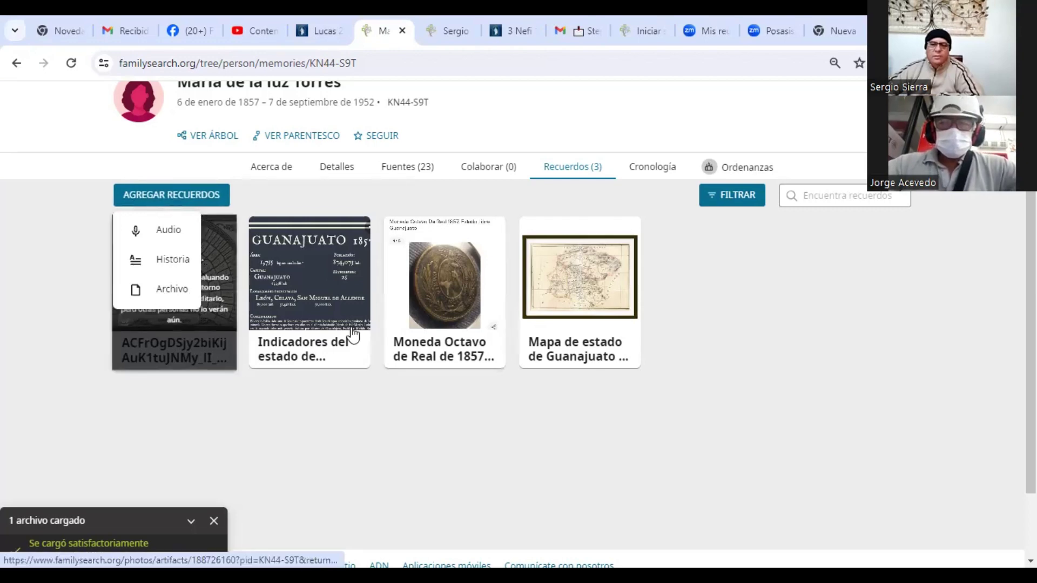
key(Down)
key(Down)
key(Down)
key(Return)
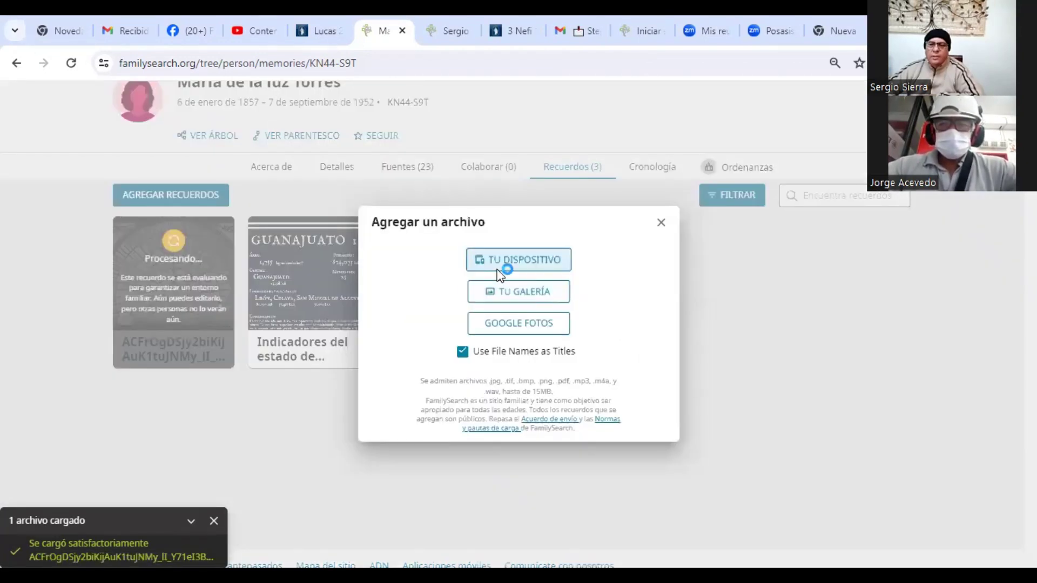
key(Return)
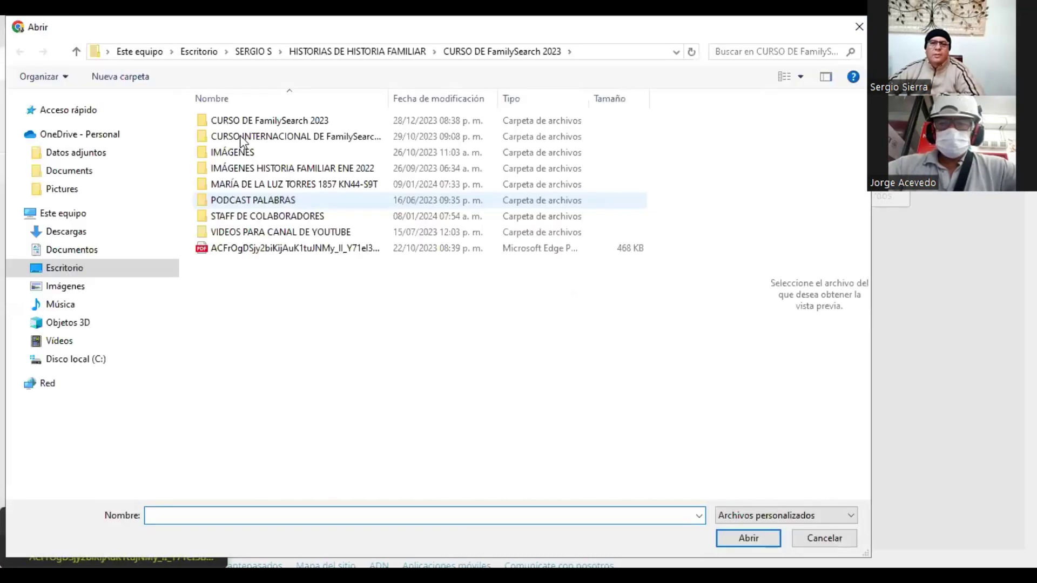
click(243, 189)
double_click(244, 187)
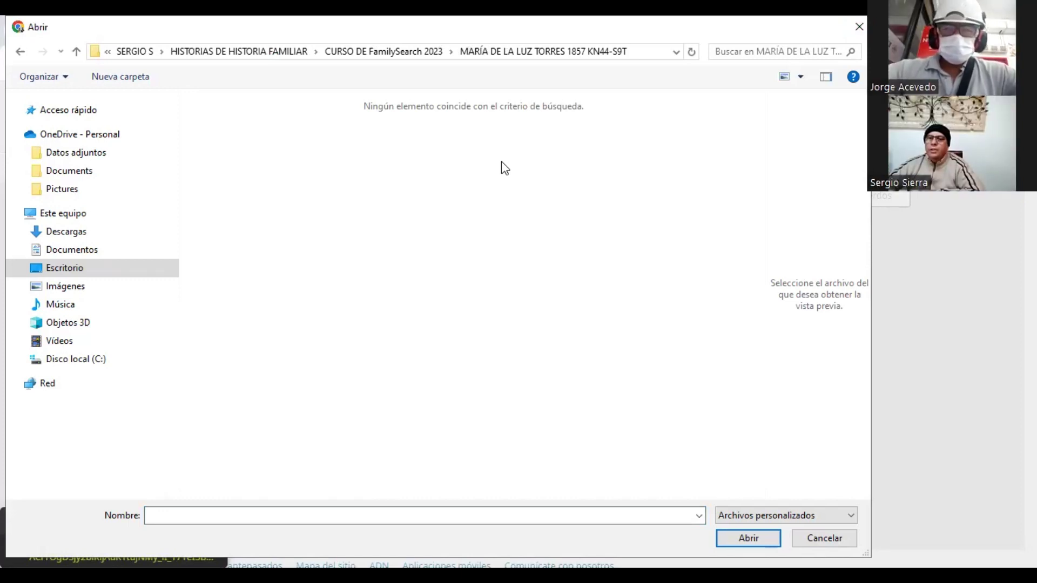
click(826, 537)
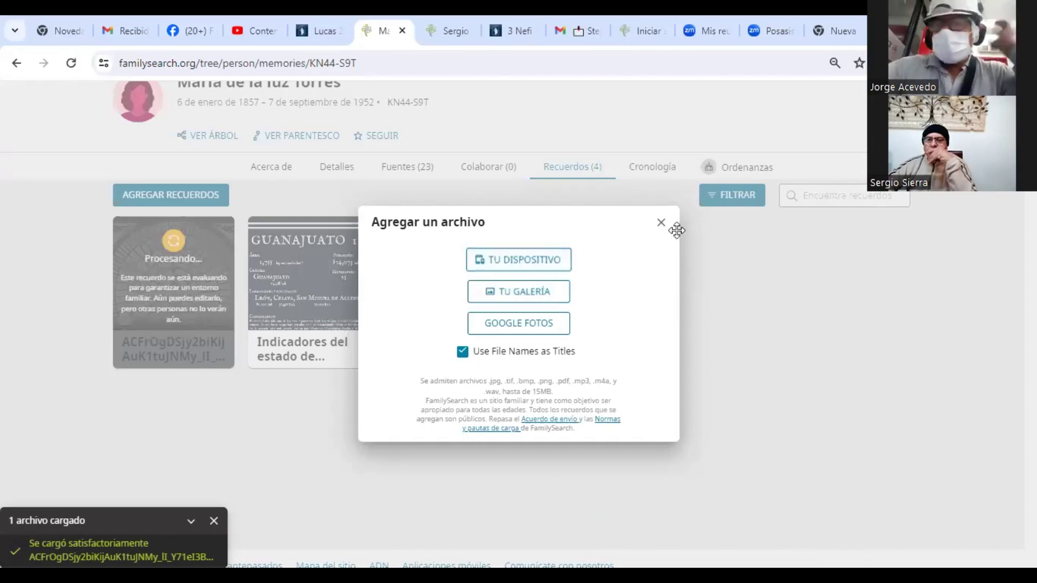
click(660, 222)
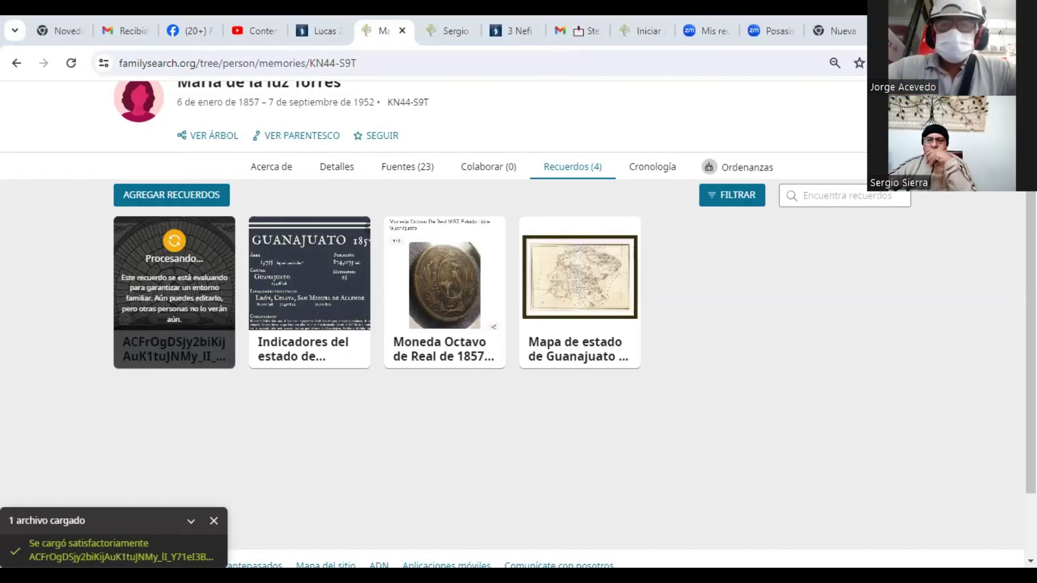
click(181, 199)
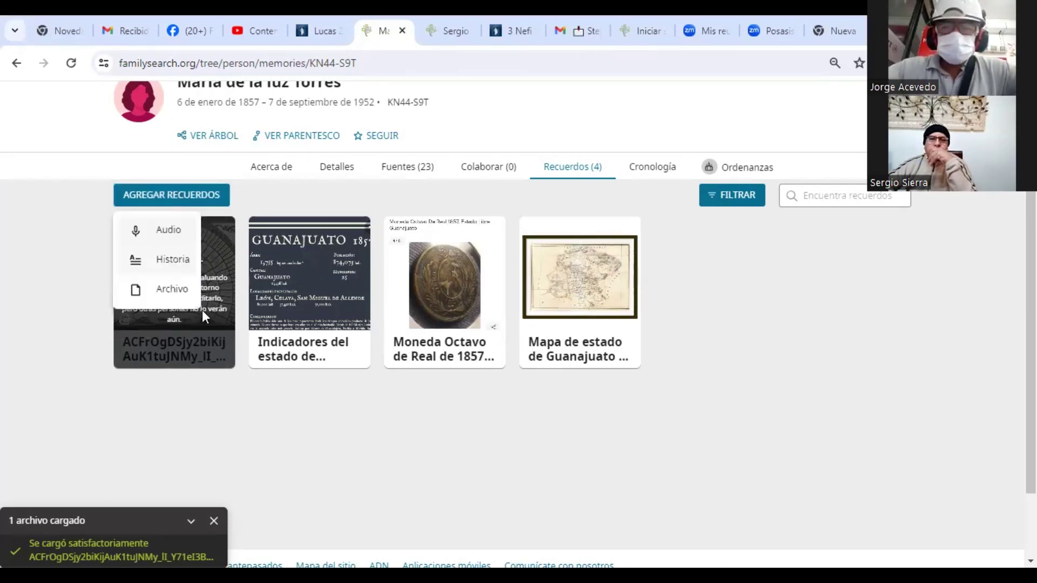
click(183, 291)
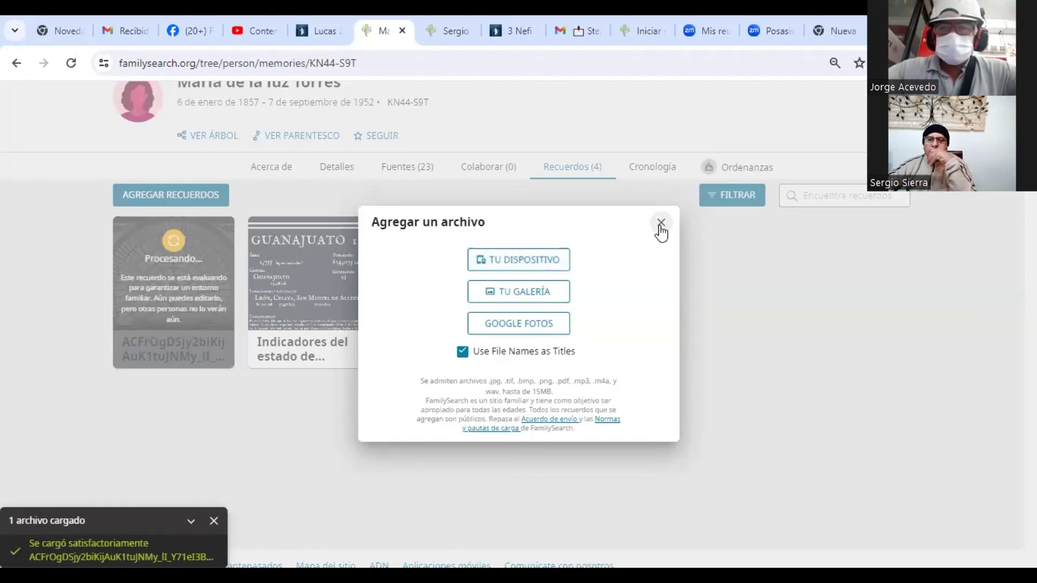
click(534, 323)
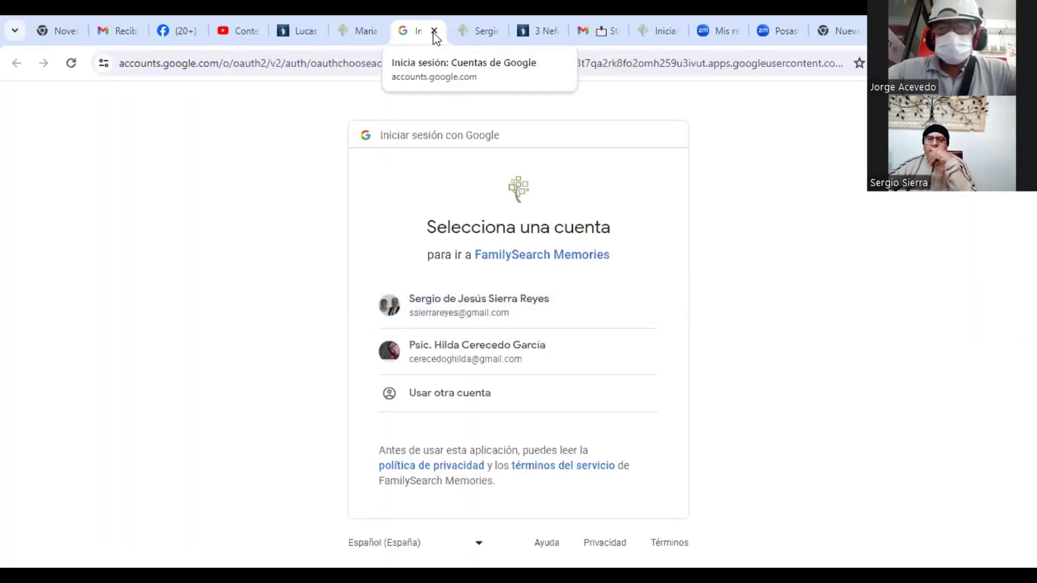
click(462, 300)
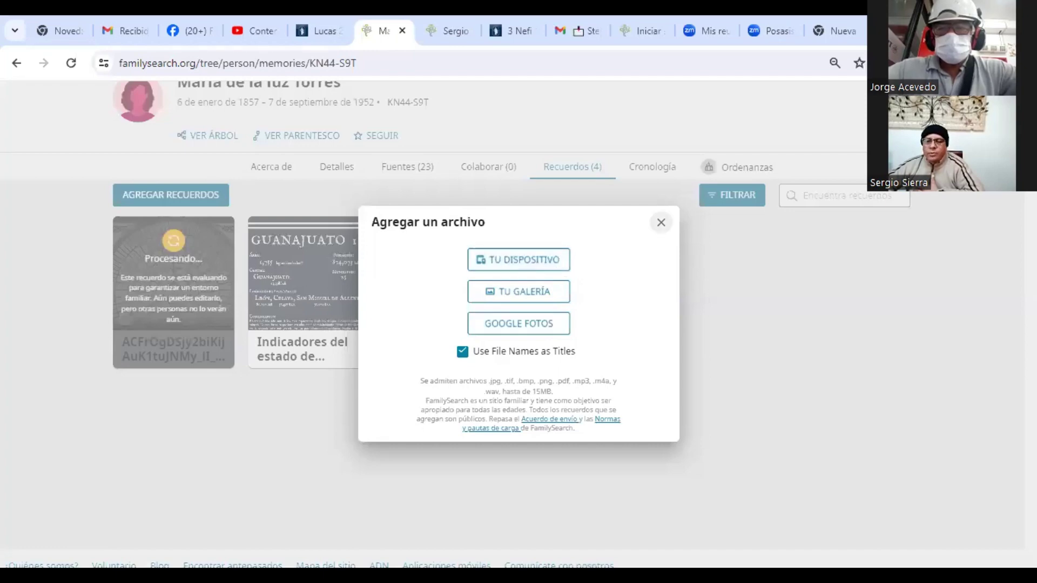
click(660, 222)
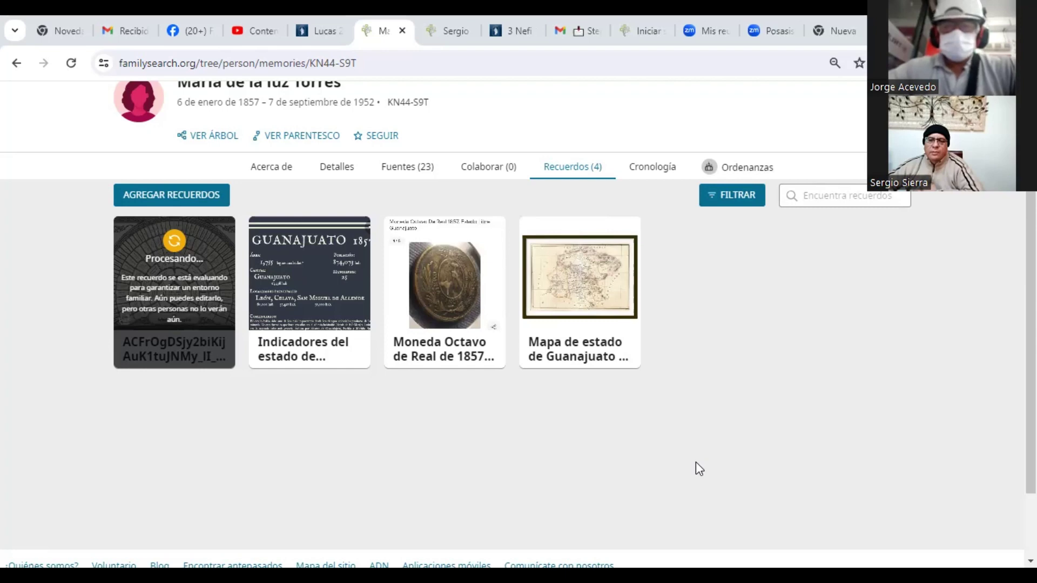
click(360, 252)
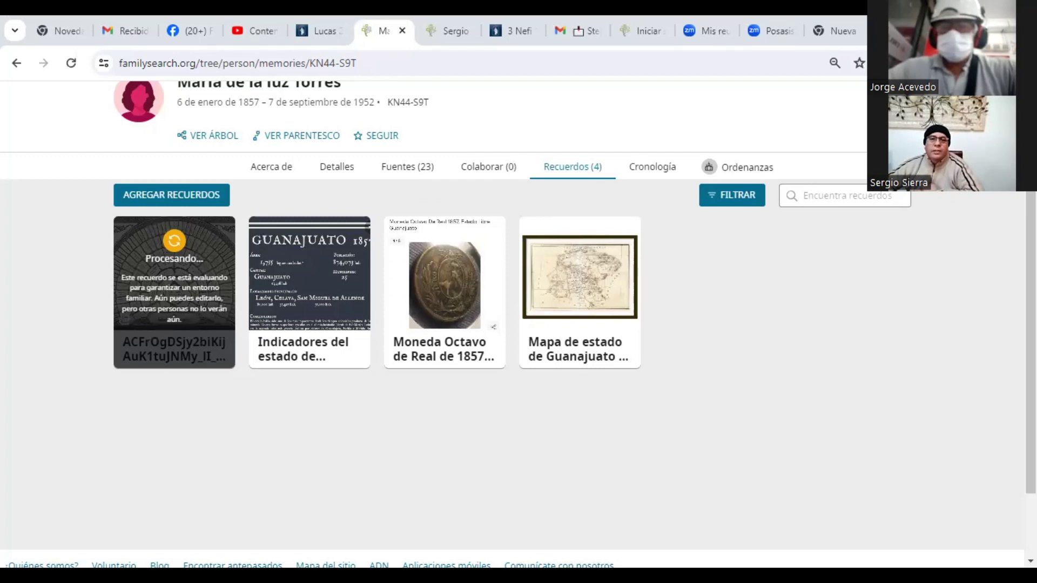
Add the file Imagen1 from the ancestor's folder on the device to the ancestor's memories, using file names as titles
click(176, 200)
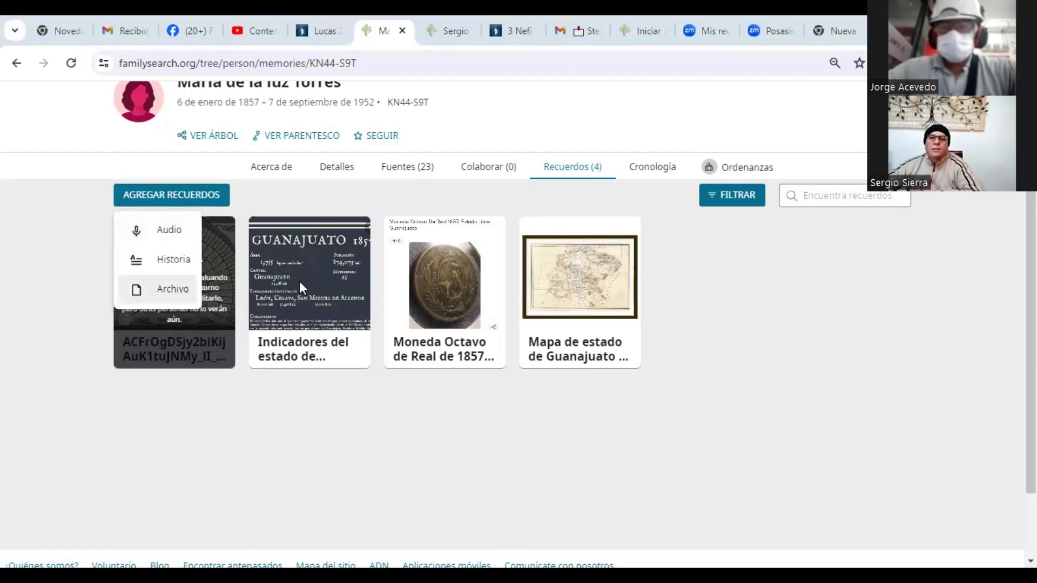
click(181, 291)
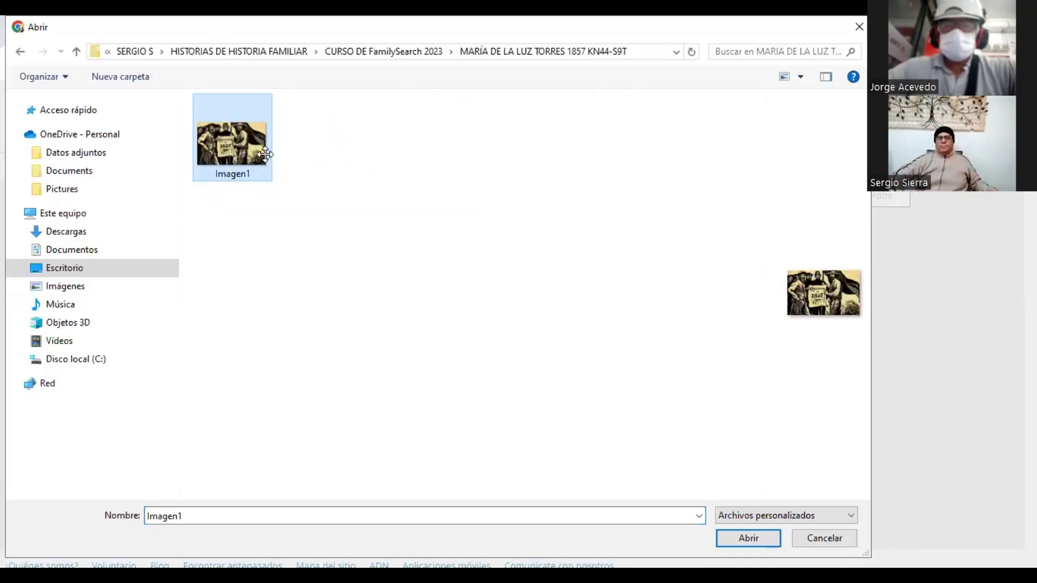
double_click(259, 153)
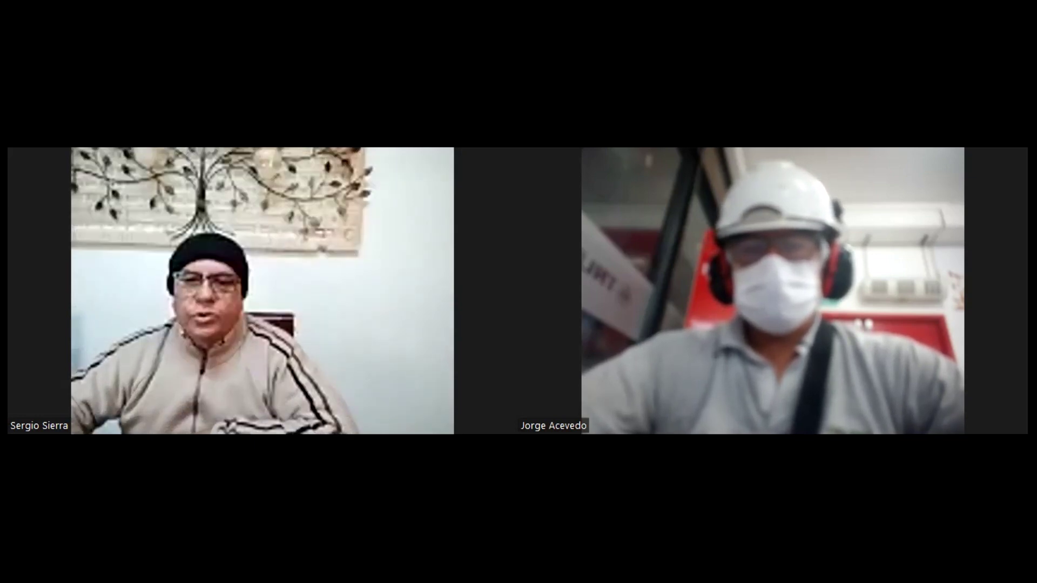
Look through the image results for león guanajuato 1857 and select the engraving of Benito Juárez in the city of Guanajuato
scroll(532, 408, down, 4)
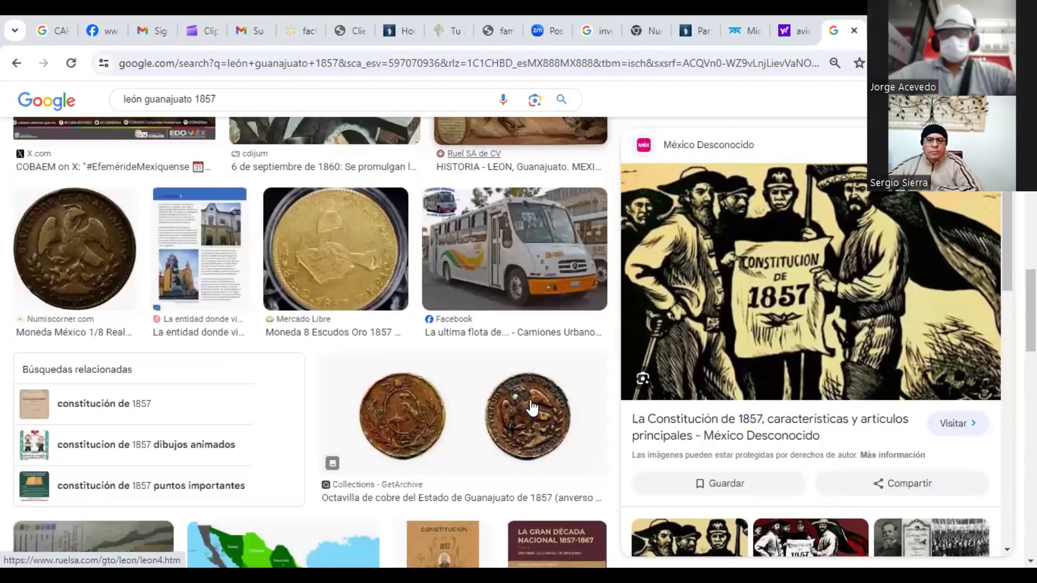
scroll(532, 408, up, 10)
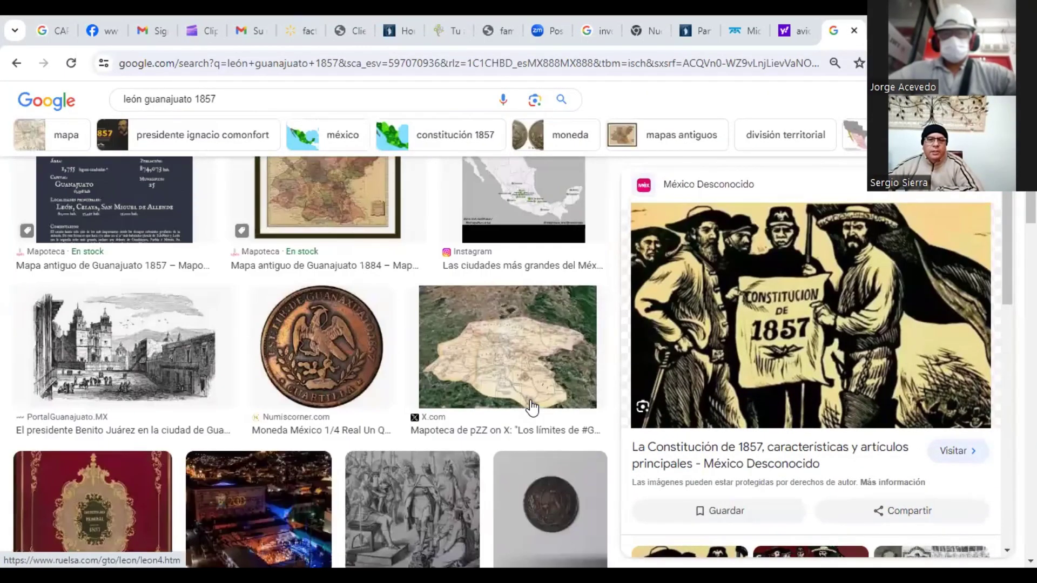
click(134, 354)
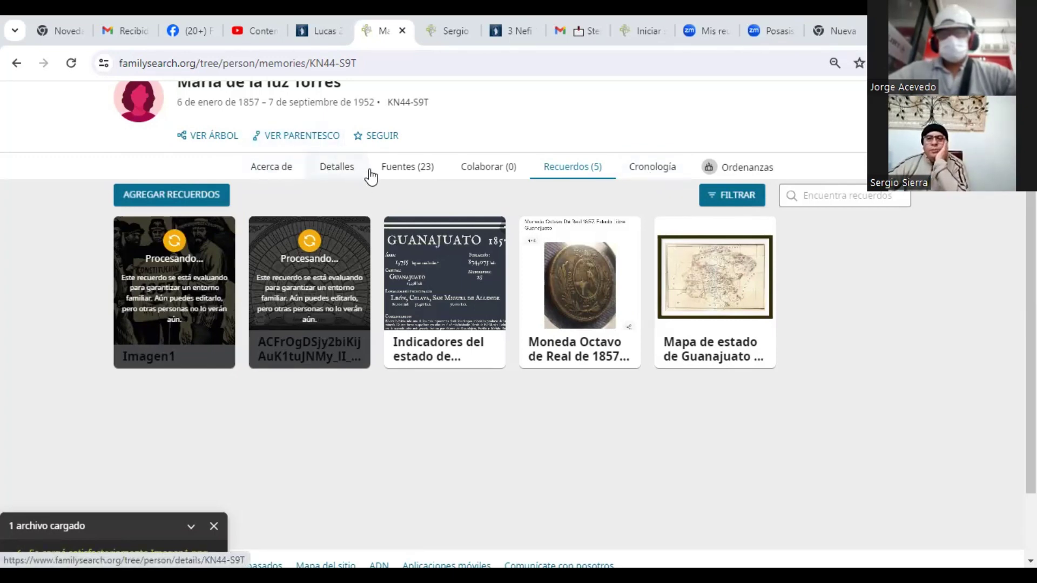
Review the ancestor's details page, including essential information, events, spouse, children, parents and siblings
click(333, 167)
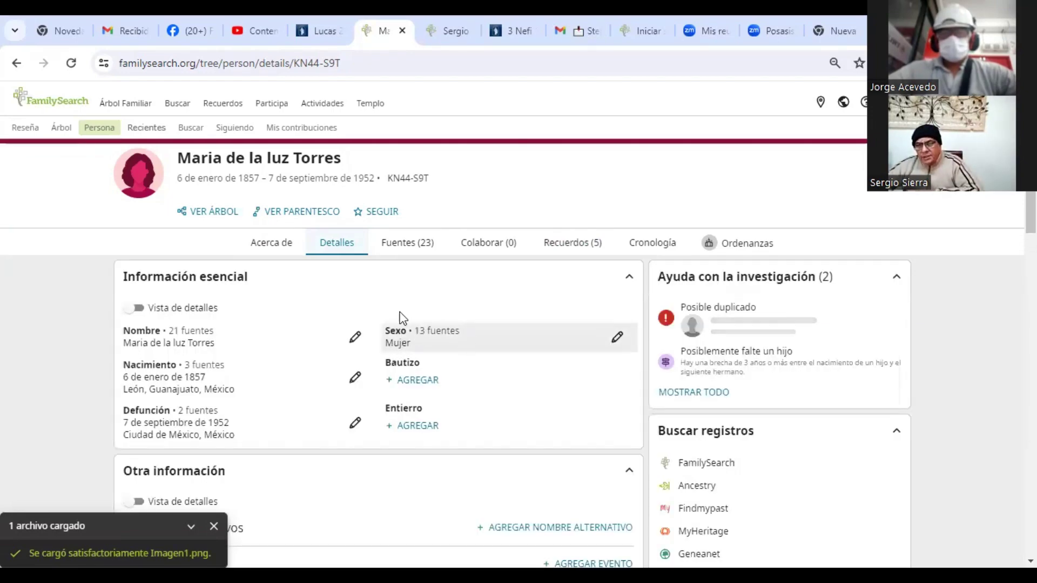
scroll(487, 297, down, 4)
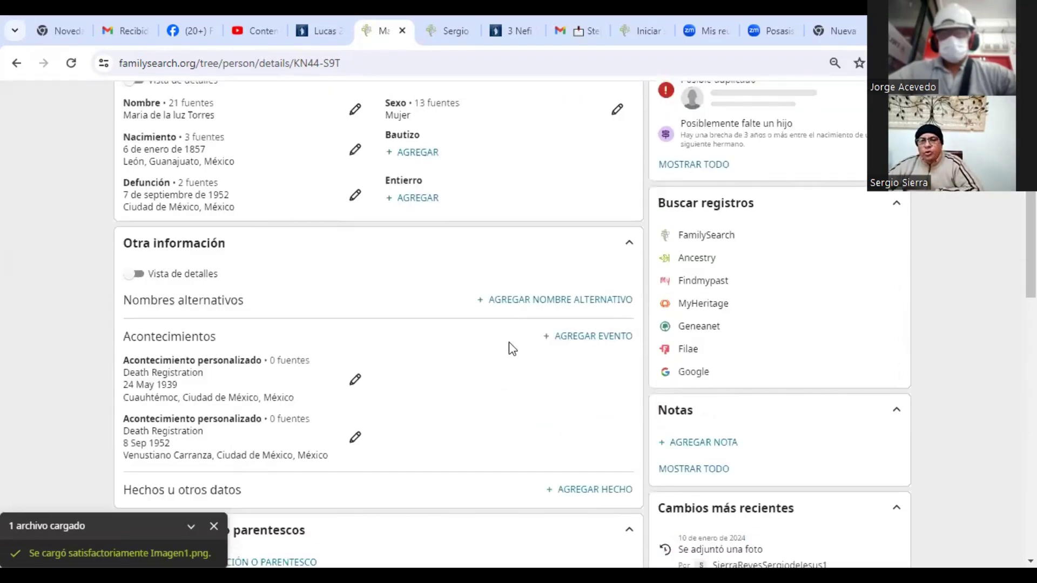
scroll(411, 273, down, 5)
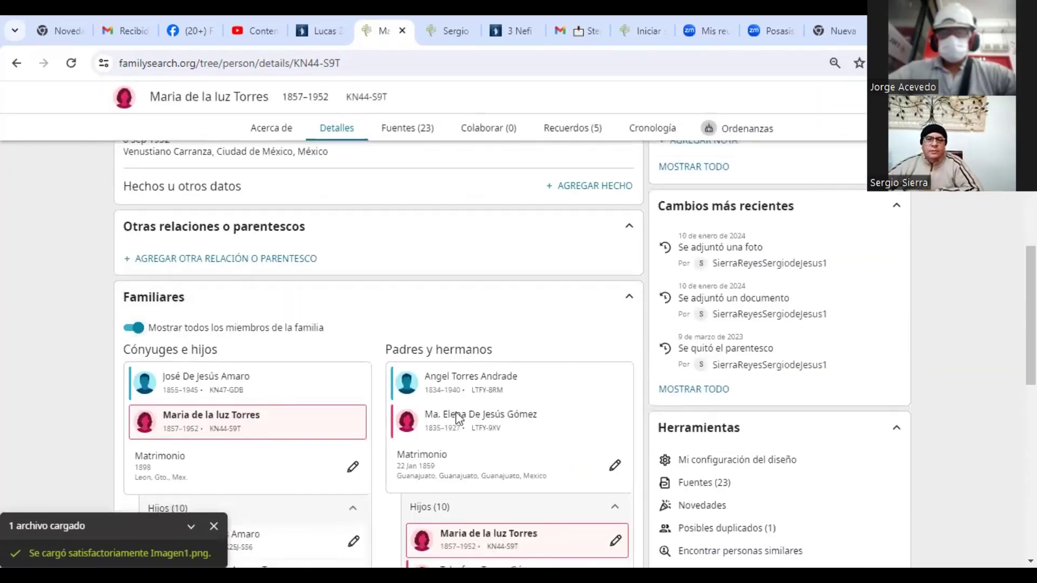
scroll(456, 420, down, 2)
scroll(456, 420, down, 1)
scroll(456, 416, down, 6)
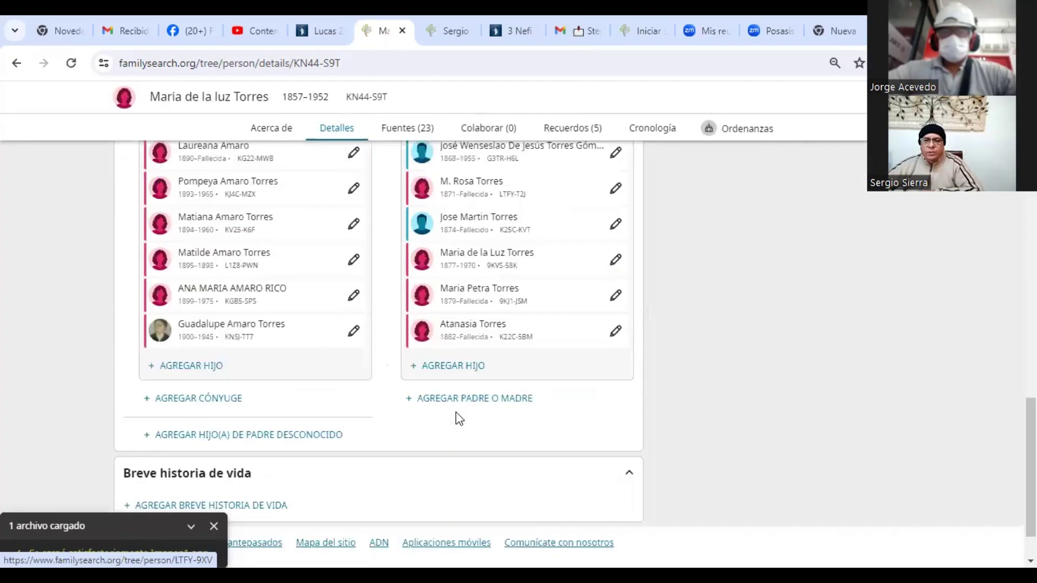
scroll(458, 419, up, 5)
scroll(456, 417, up, 10)
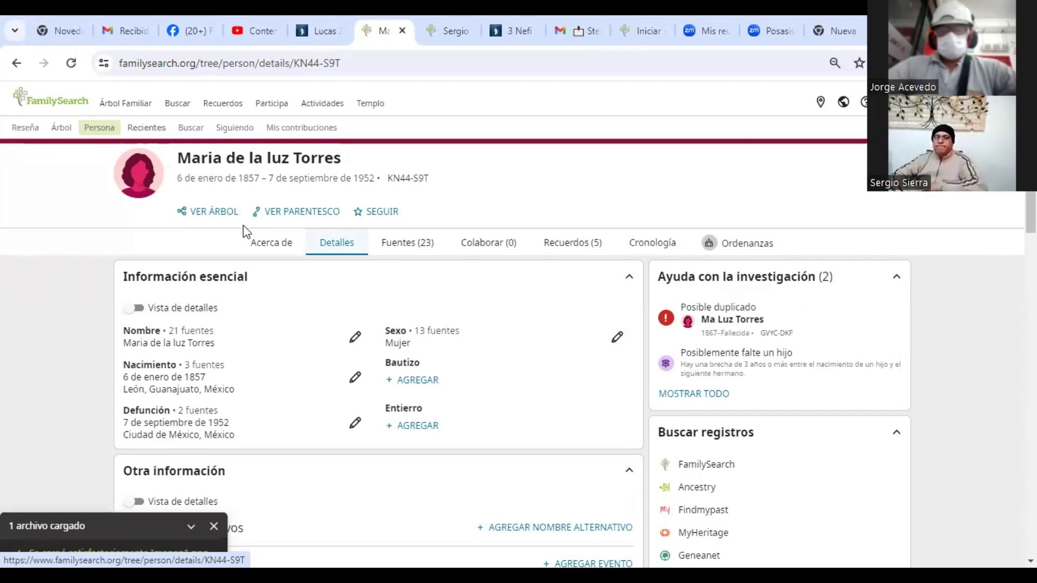
Review the ancestor's list of sources and expand the first 1875 Guanajuato parish record to examine its details
click(421, 250)
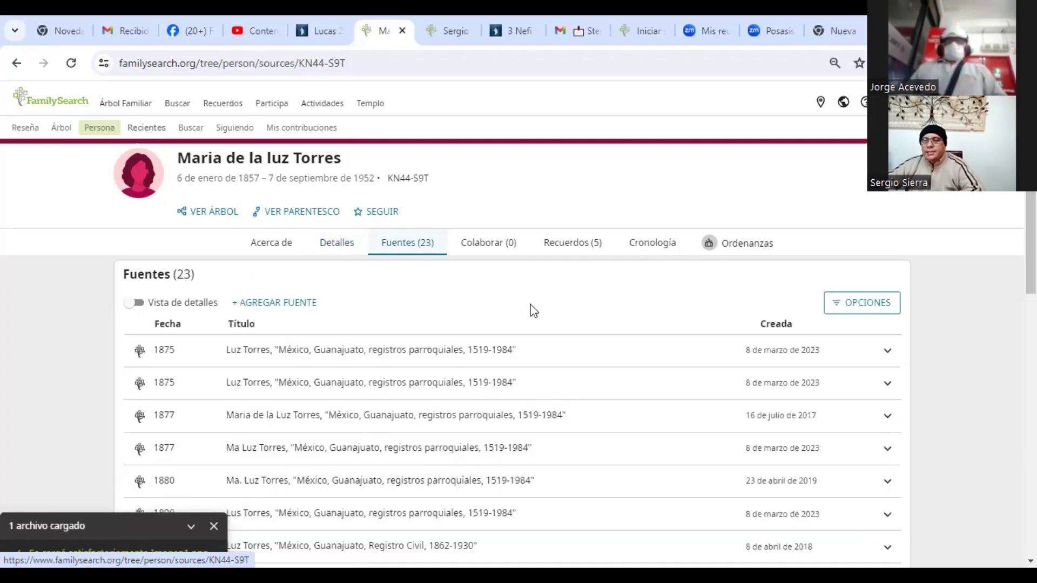
scroll(531, 309, down, 3)
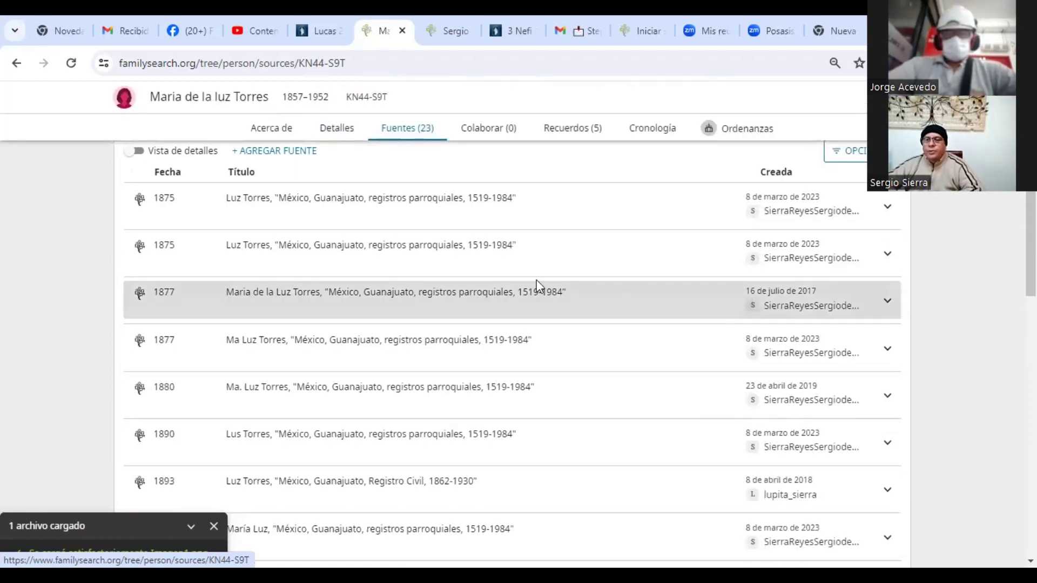
scroll(652, 273, up, 2)
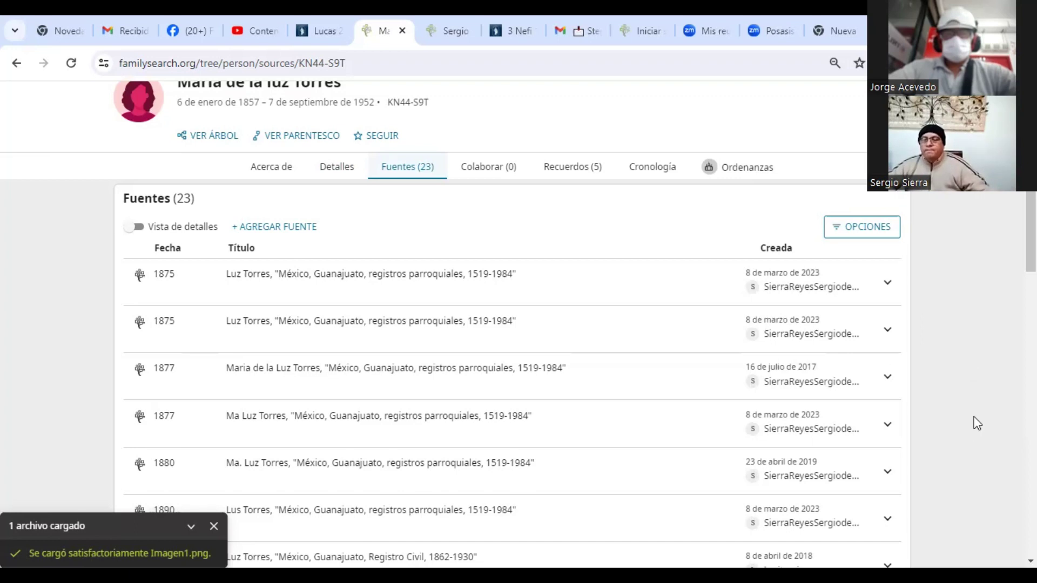
click(700, 373)
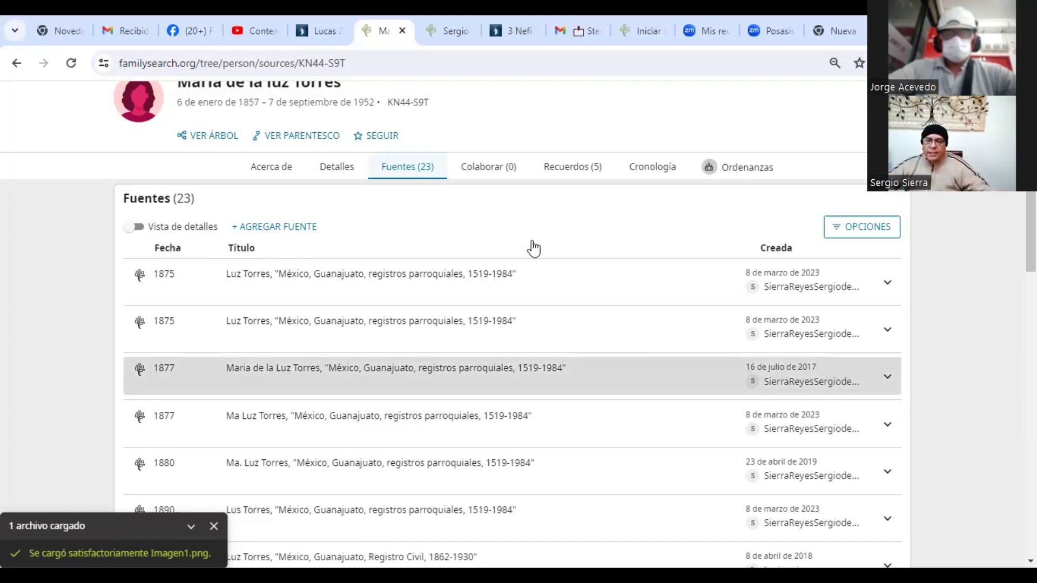
click(234, 201)
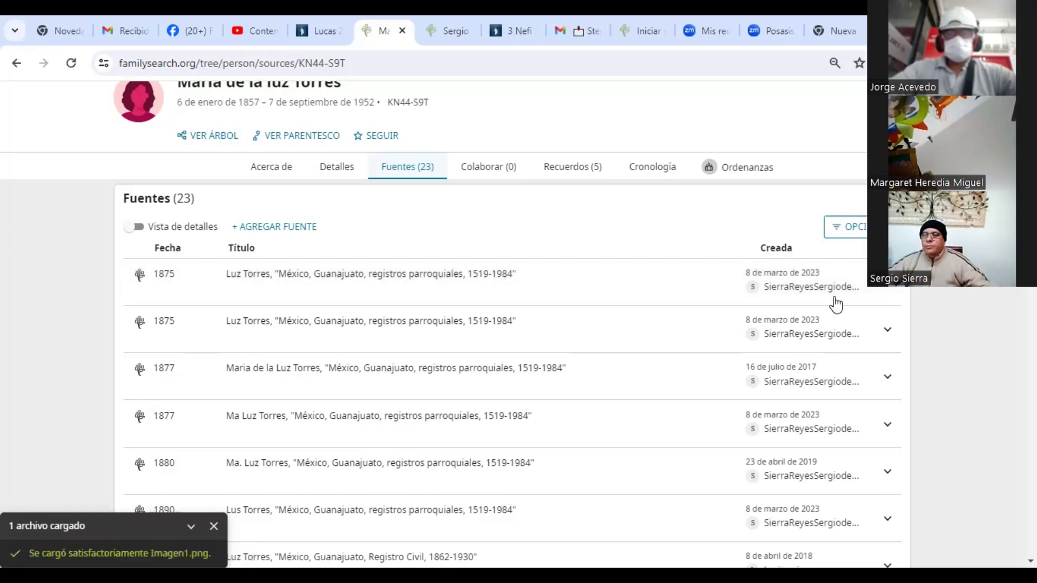
click(888, 294)
scroll(606, 301, down, 1)
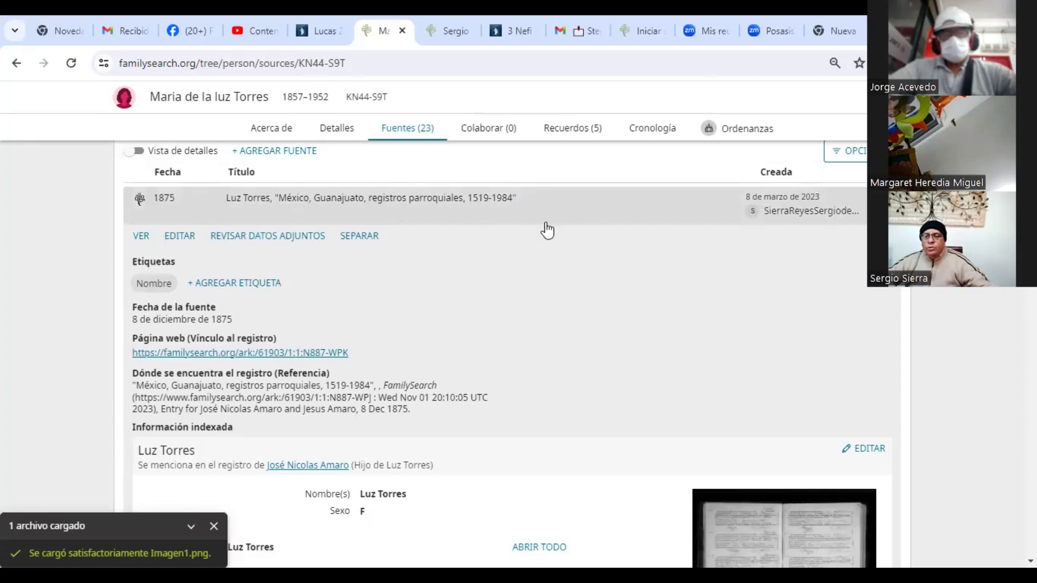
Review the expanded details of the first 1875 Guanajuato parish source, including its reference and indexed information, and collapse it
scroll(581, 233, down, 2)
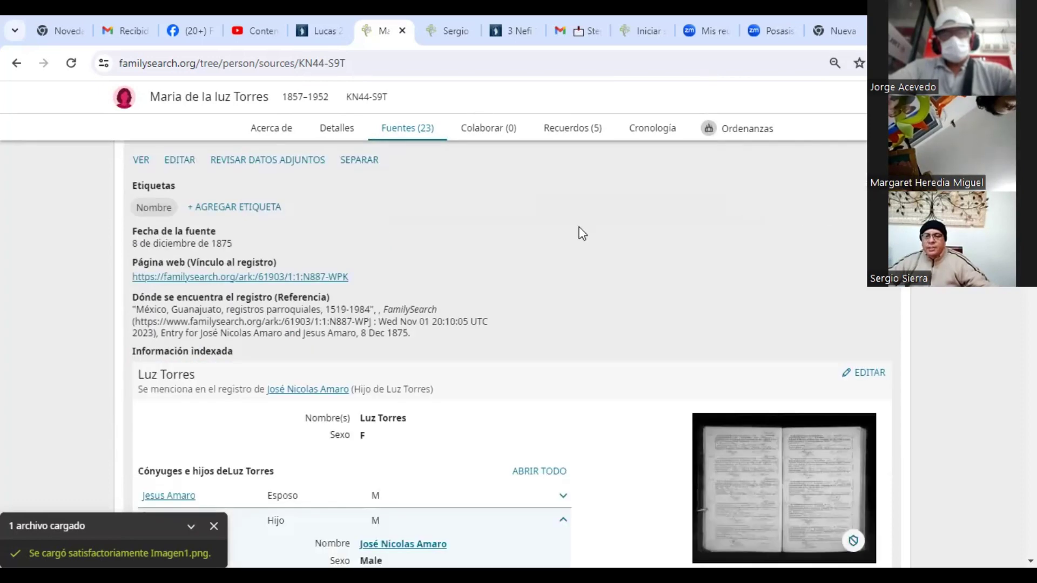
scroll(580, 233, down, 2)
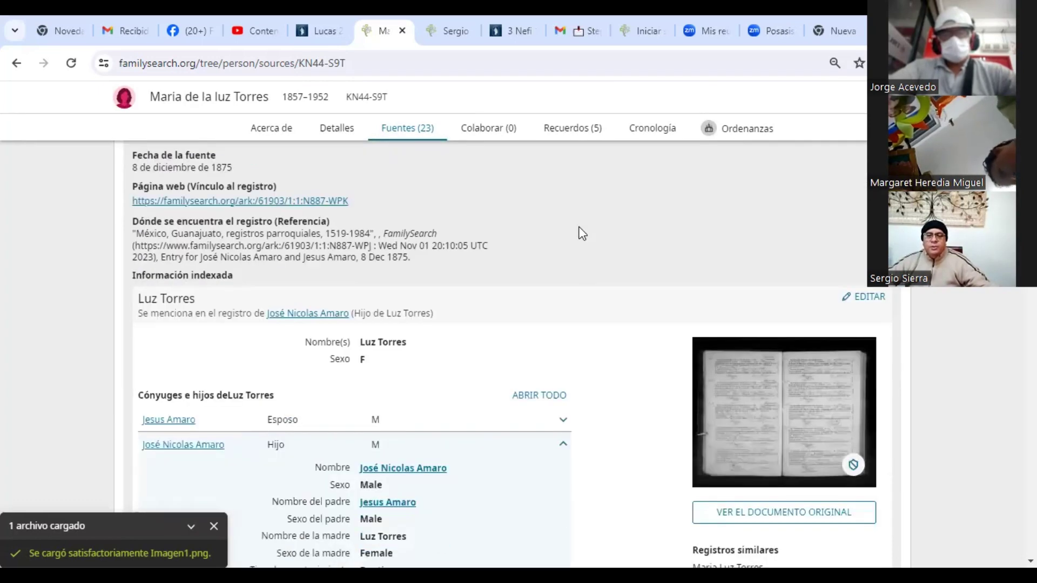
scroll(580, 234, down, 5)
key(alt+Left)
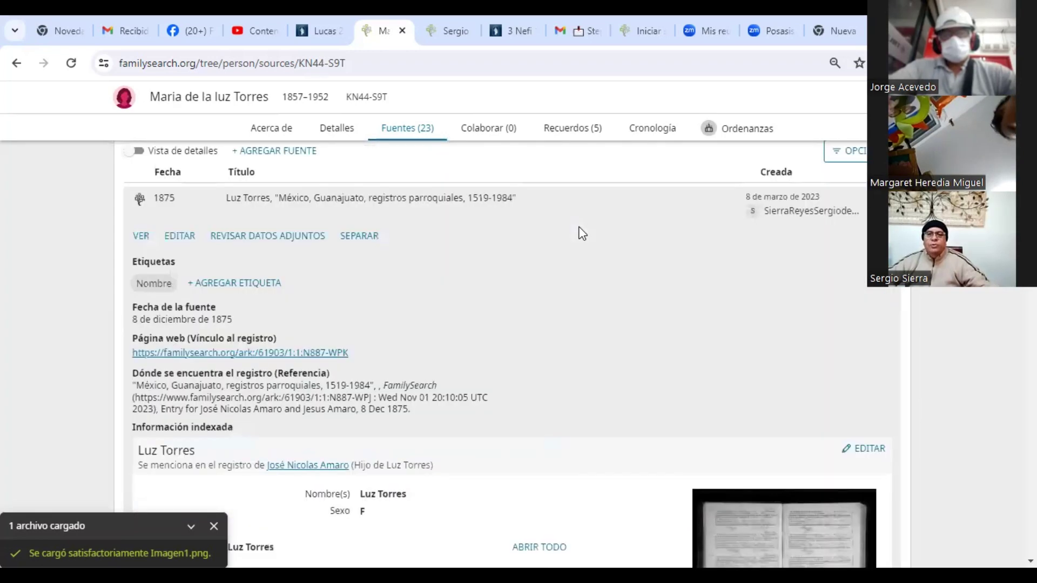
scroll(578, 231, up, 3)
scroll(918, 375, up, 1)
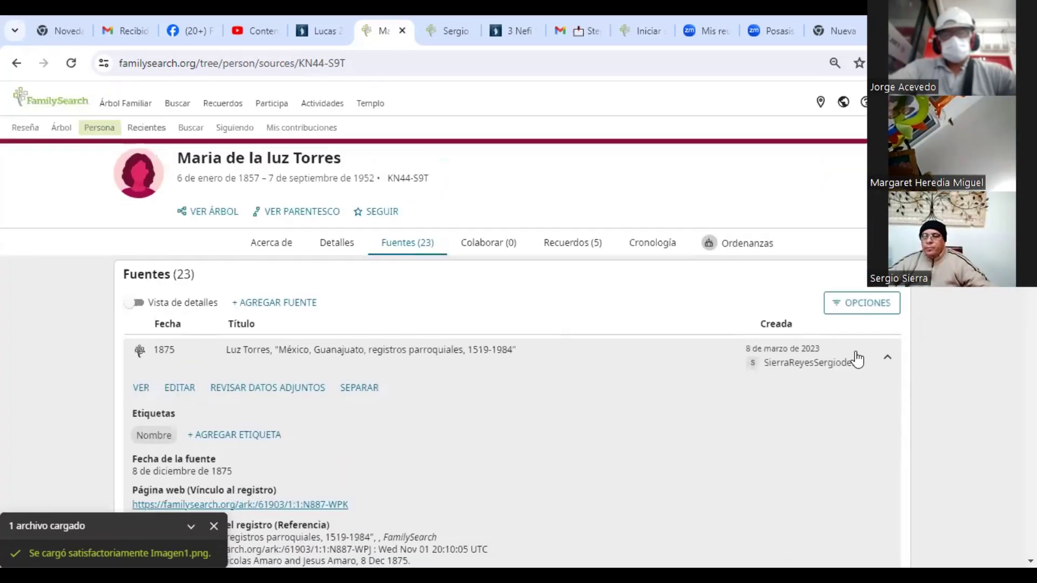
click(887, 358)
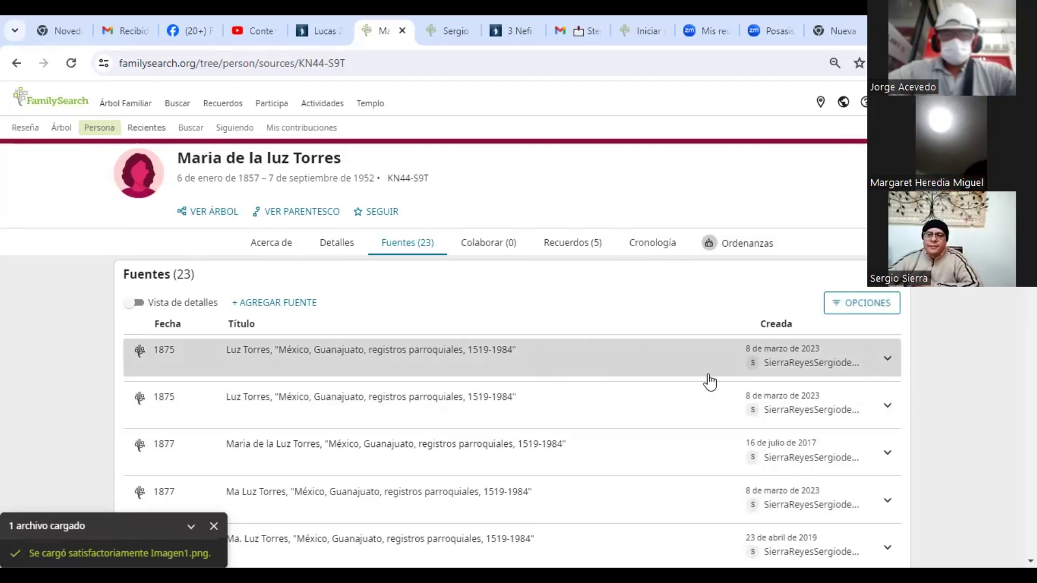
Reopen the first 1875 source and examine its indexed spouse and child data, including the baptism type, date, place and source details
click(579, 373)
scroll(583, 356, down, 5)
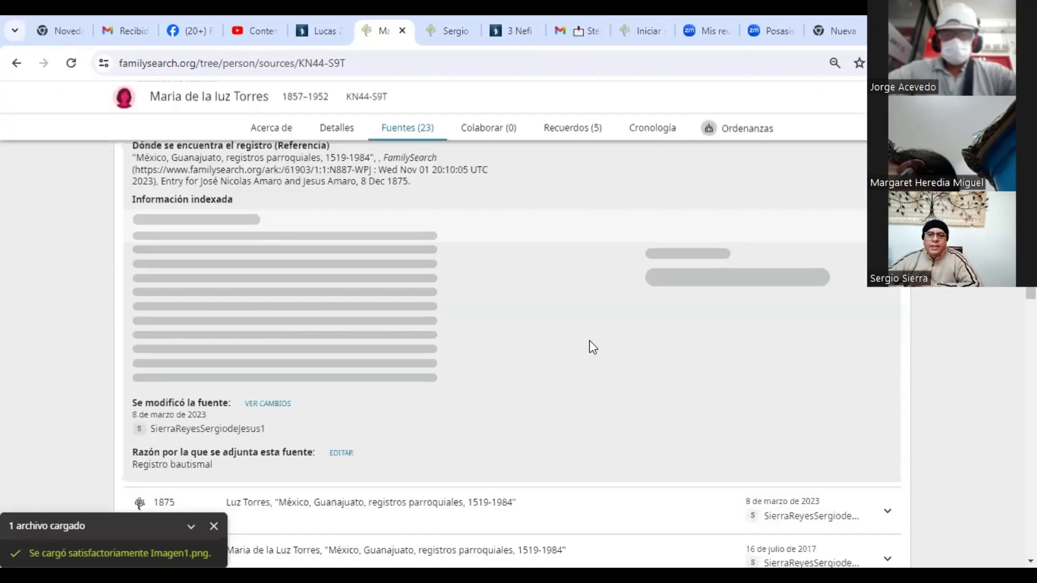
scroll(580, 331, down, 3)
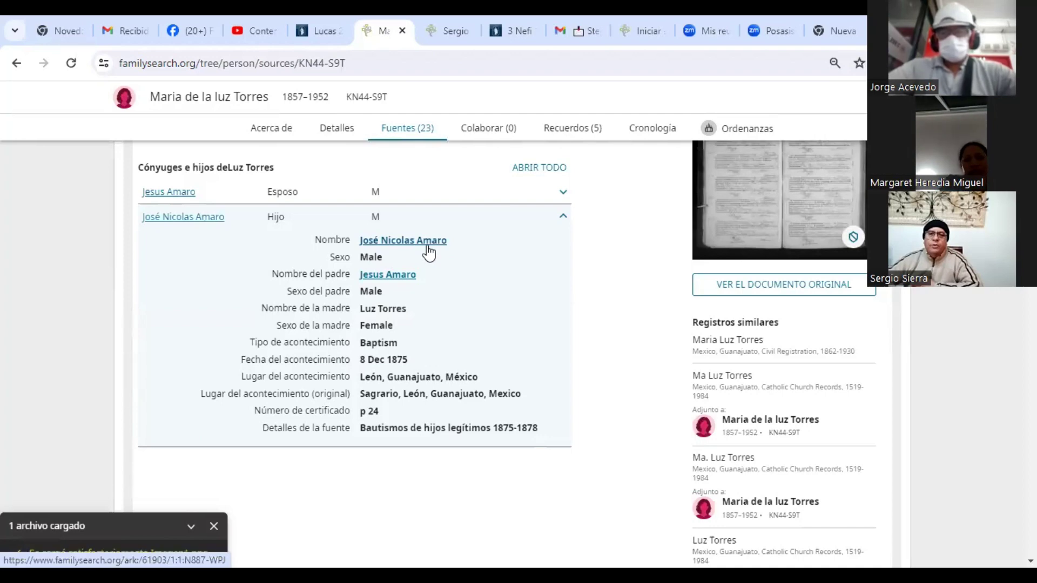
scroll(461, 271, up, 1)
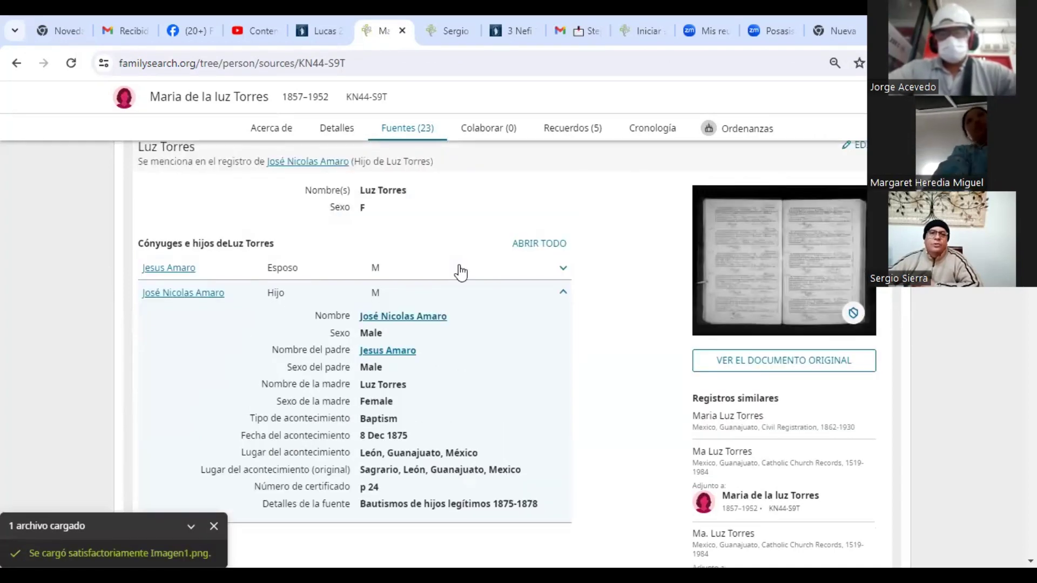
scroll(454, 272, down, 2)
scroll(442, 276, up, 2)
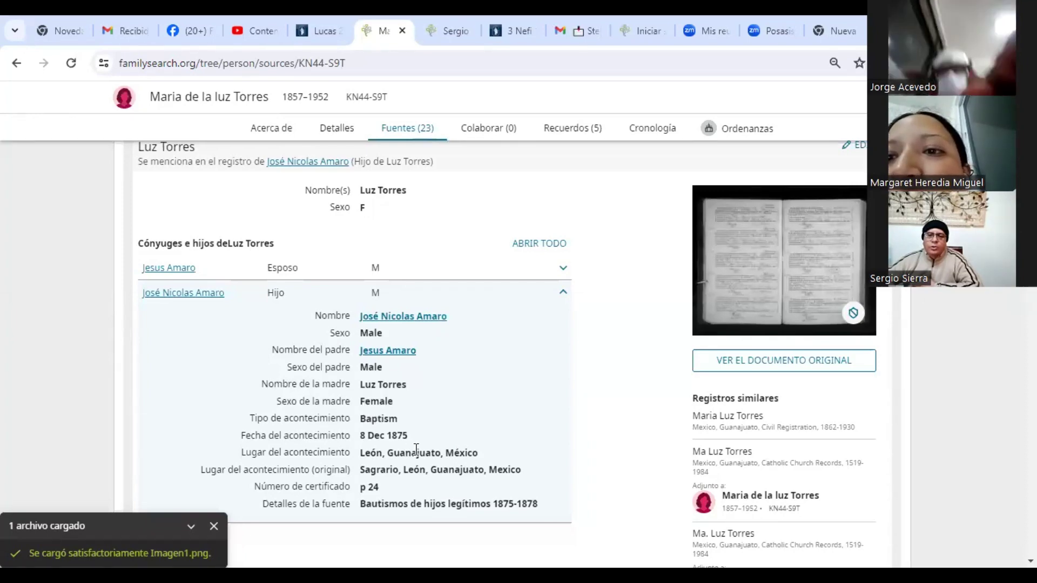
scroll(423, 488, down, 3)
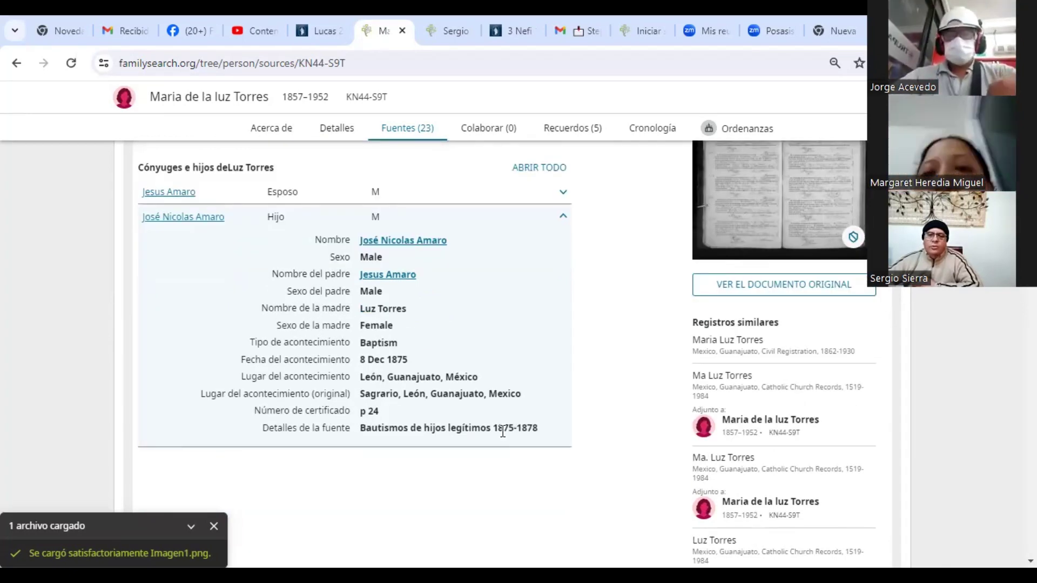
scroll(489, 415, up, 1)
scroll(486, 423, up, 4)
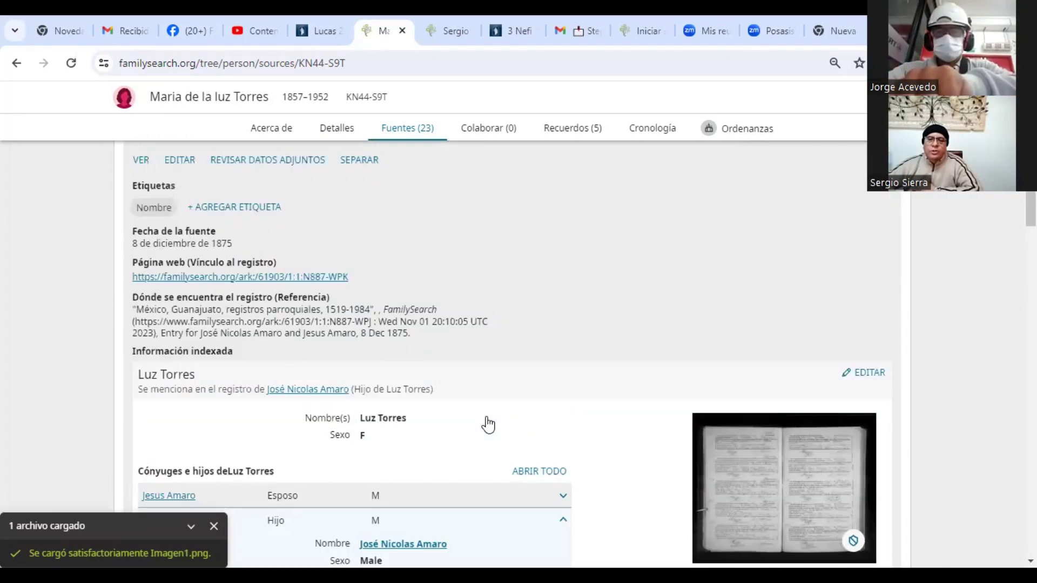
scroll(477, 402, down, 2)
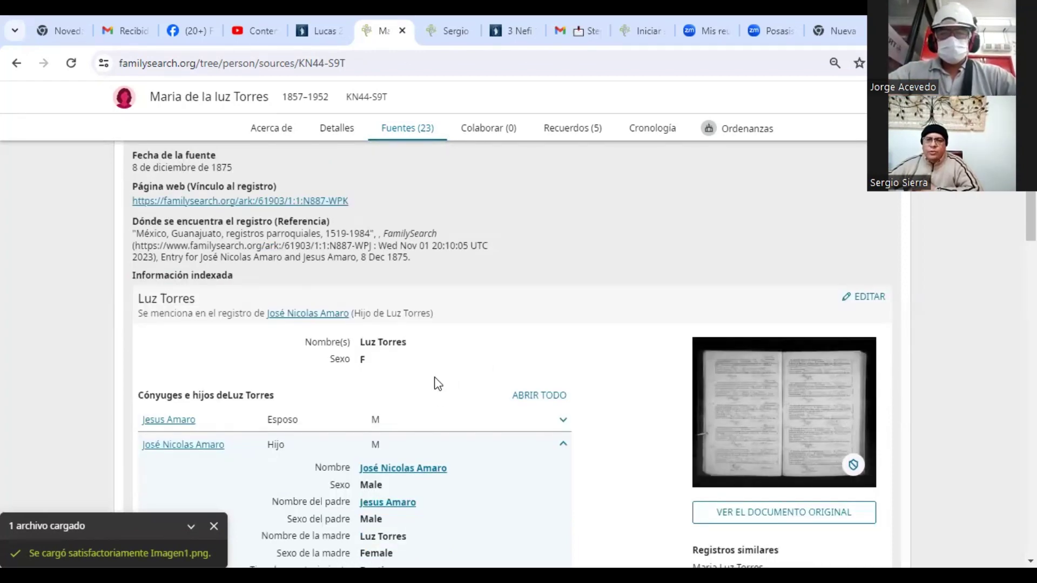
scroll(437, 383, up, 5)
scroll(428, 381, up, 1)
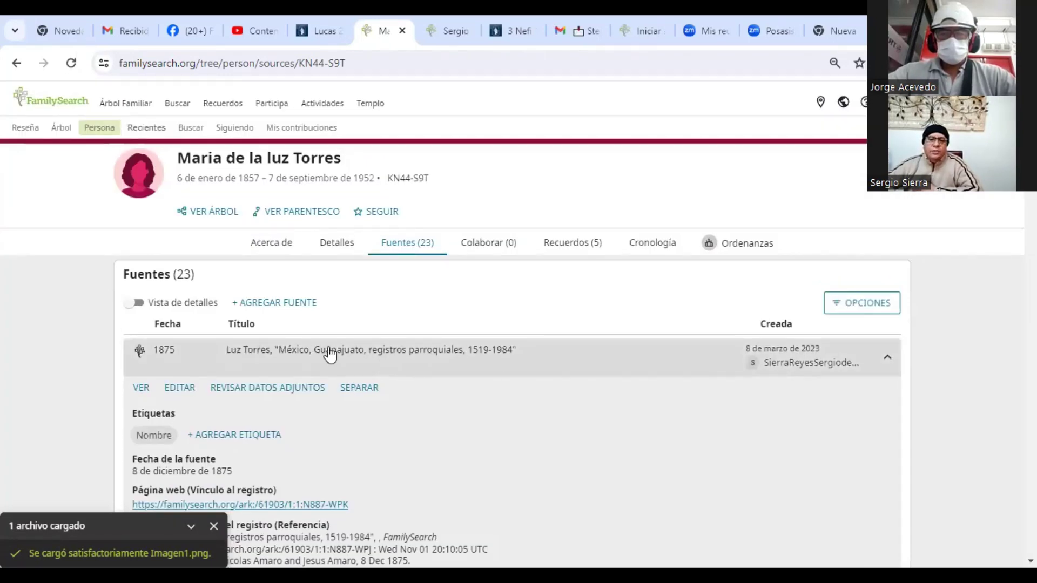
Try retitling the first 1875 source with "BAUTISMO DE" before the ancestor's name and "1875," after it, and close the editor without saving
click(179, 388)
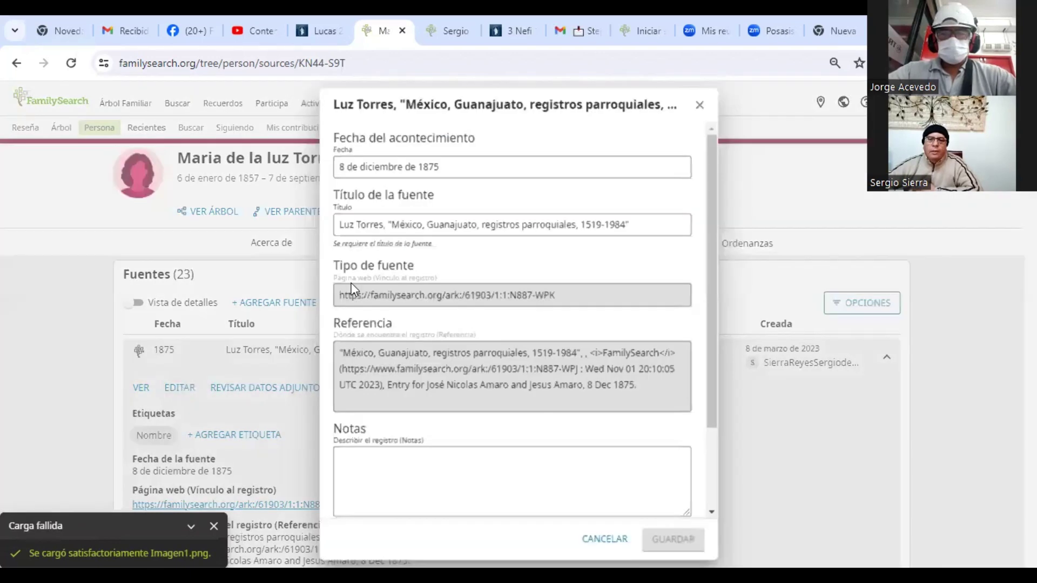
click(340, 226)
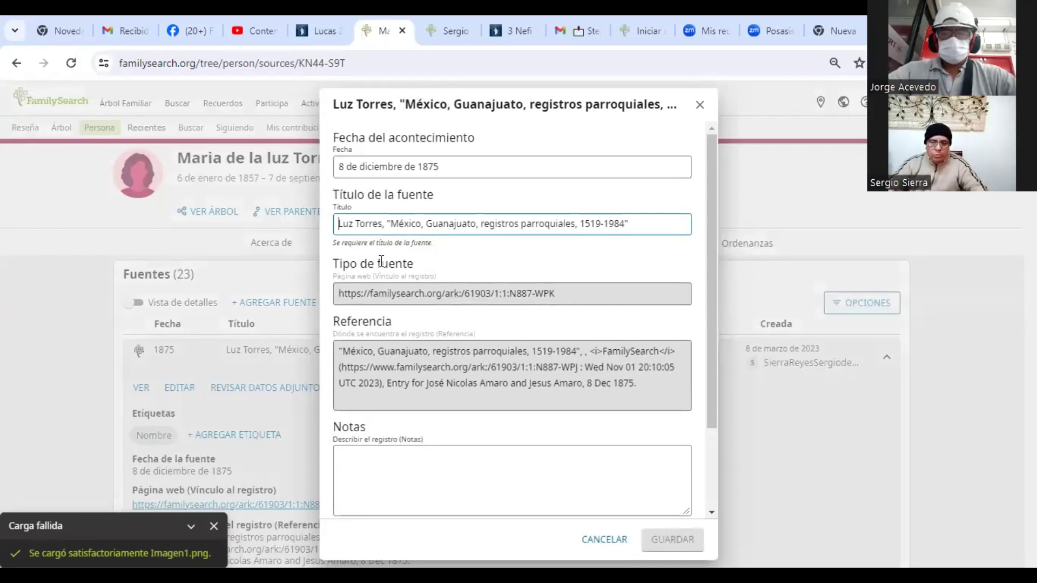
text(BA)
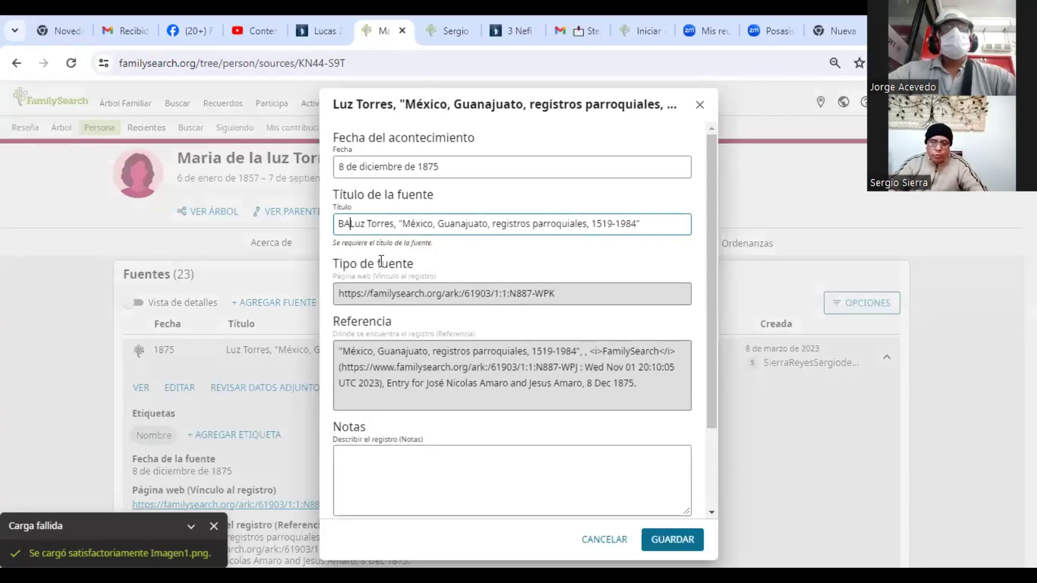
text(UTISM)
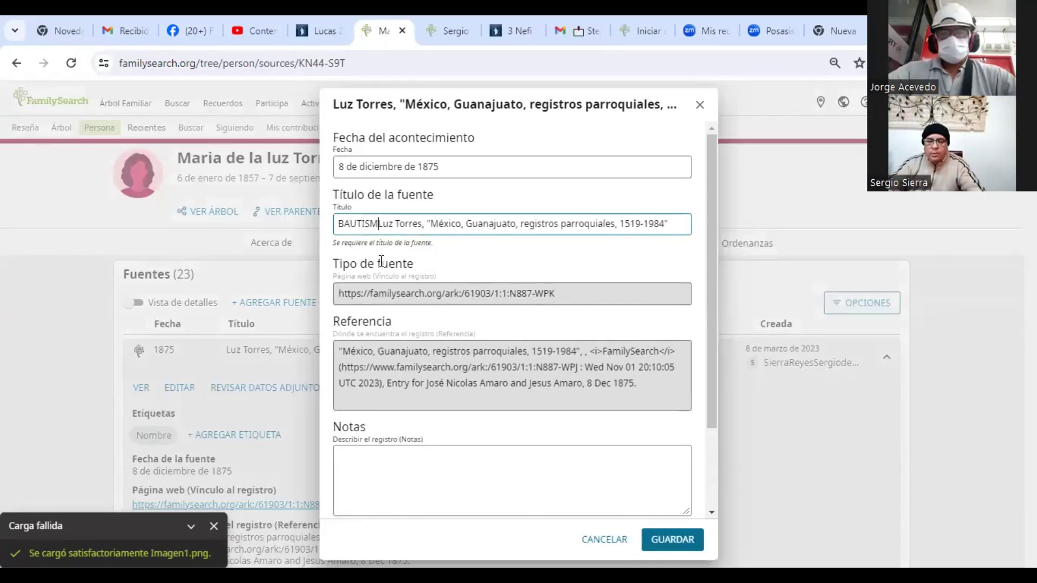
text(O DE)
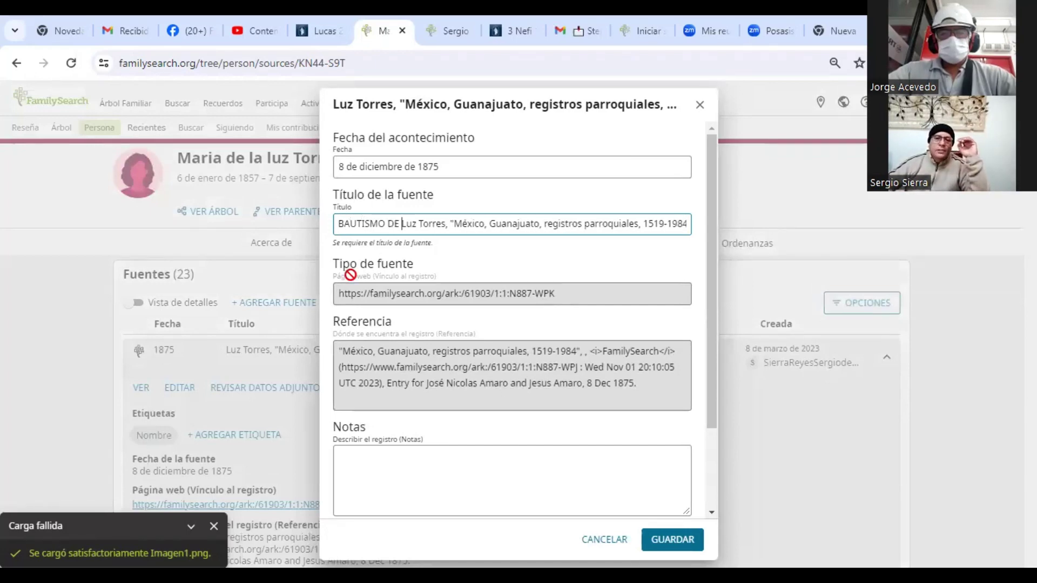
key(Right)
key(Right)
key(Right)
key(Right)
key(Right)
key(Right)
key(Right)
key(Right)
key(Right)
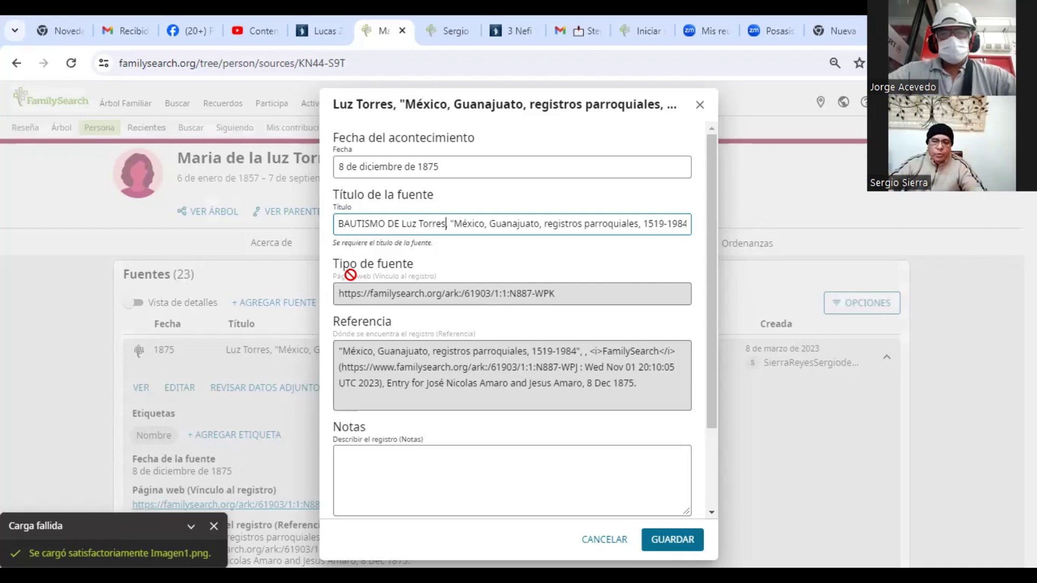
text(1875,)
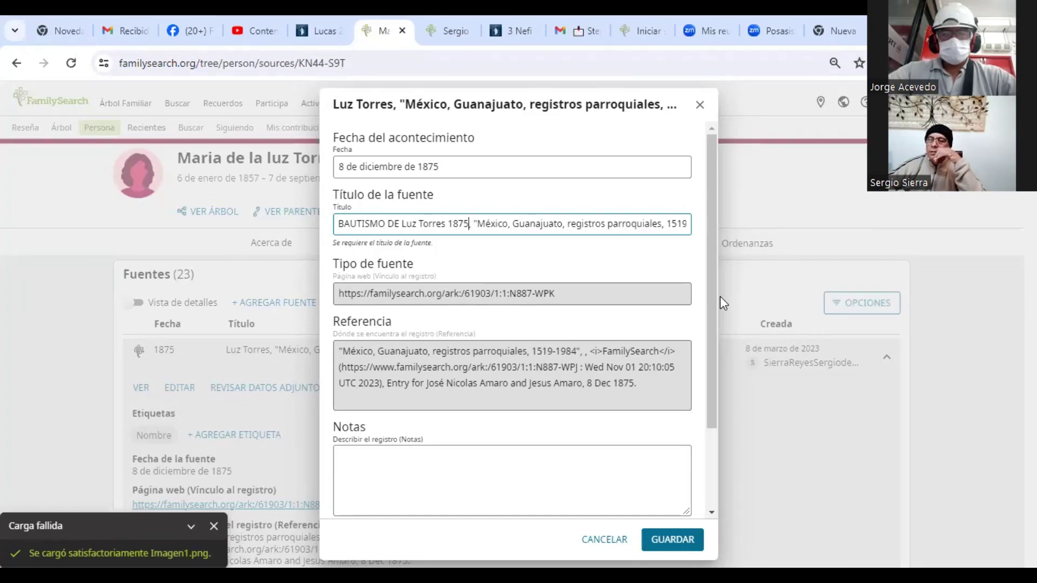
drag(678, 280, 754, 29)
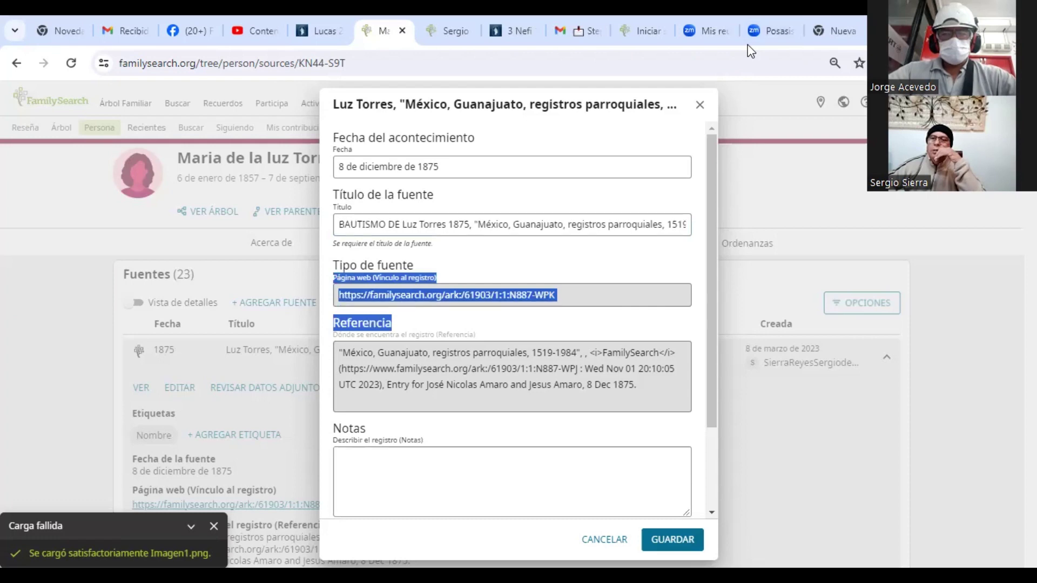
click(698, 105)
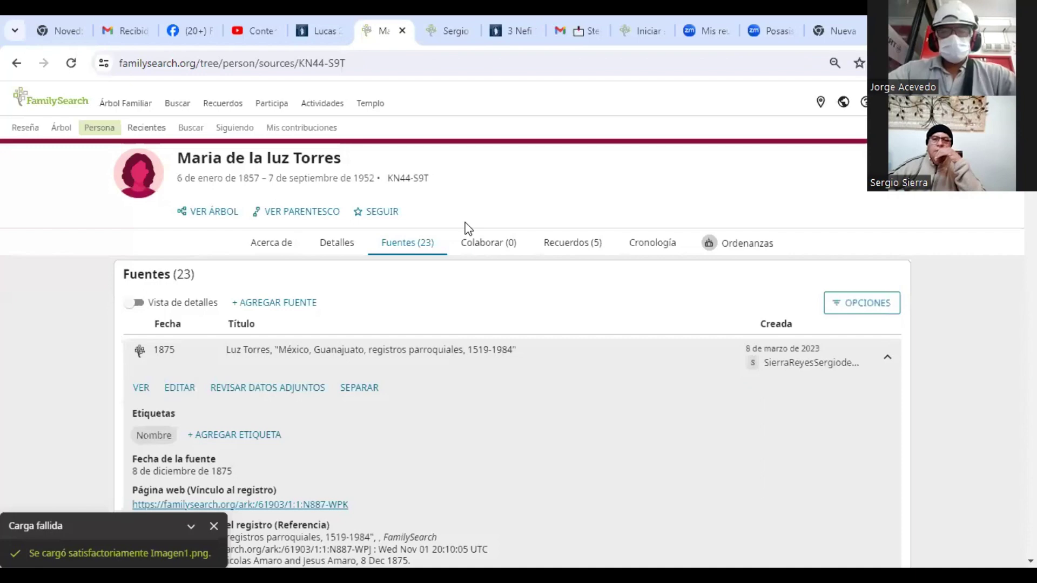
Re-examine the first 1875 source's title, reference and indexed baptism information alongside its document thumbnail
scroll(468, 229, down, 3)
scroll(468, 229, down, 3)
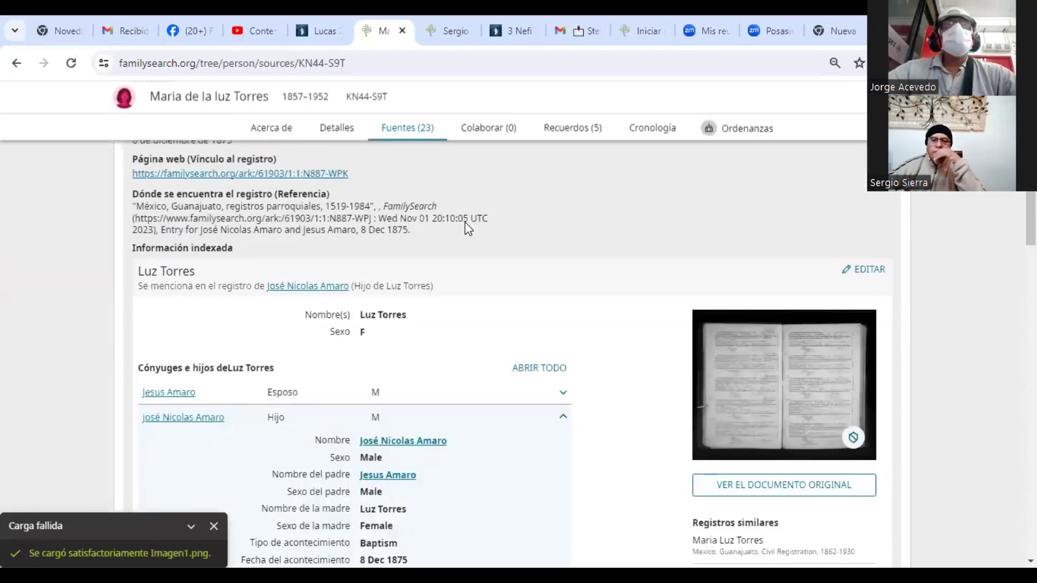
scroll(467, 229, up, 3)
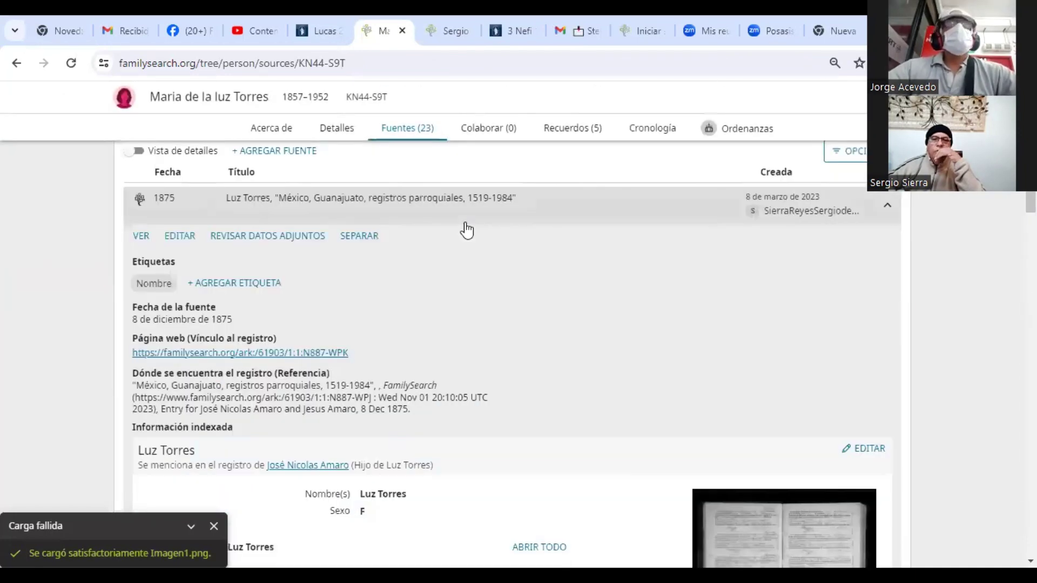
scroll(467, 231, down, 5)
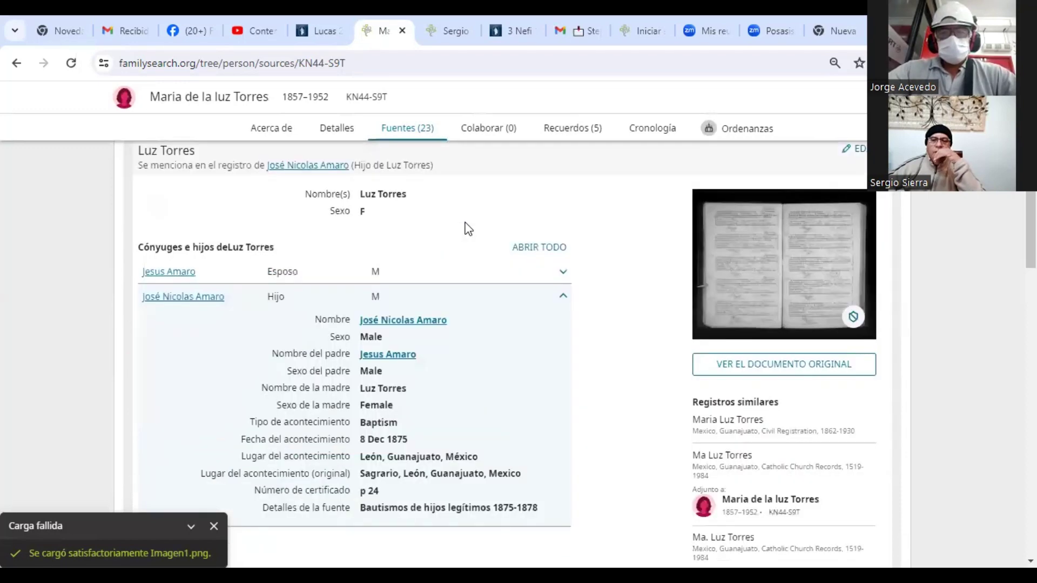
scroll(468, 228, down, 1)
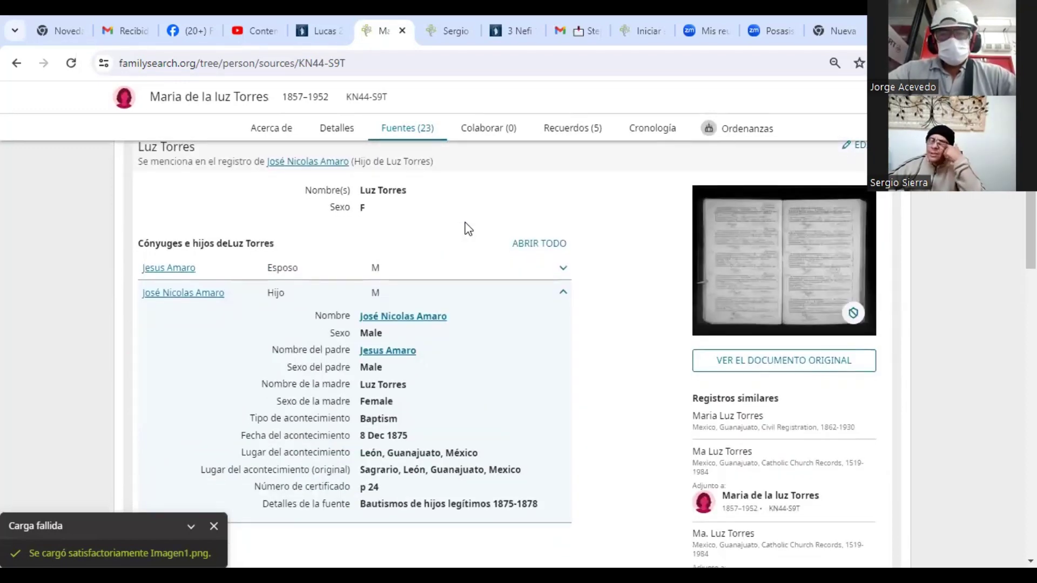
scroll(468, 228, up, 3)
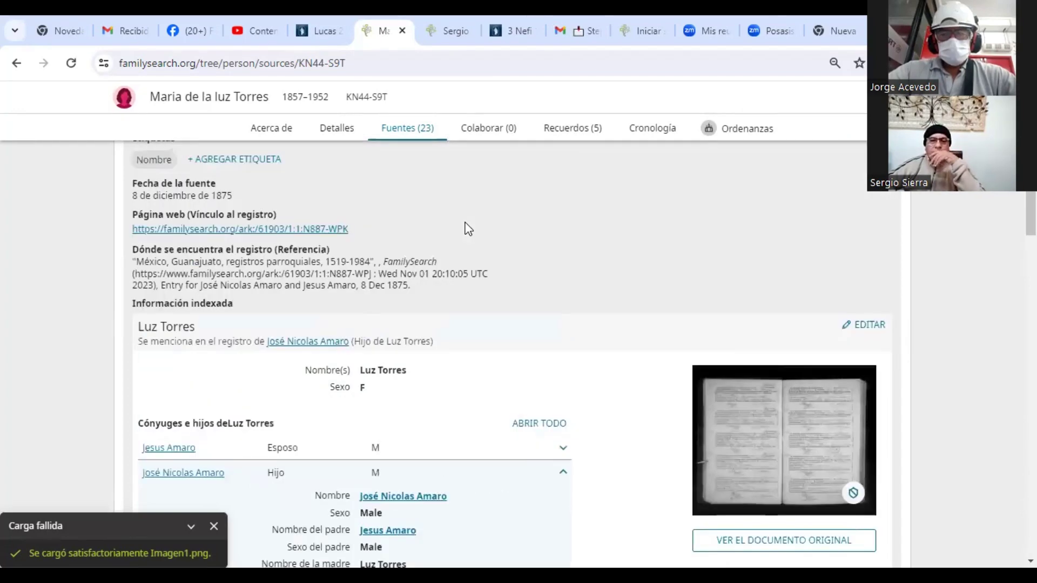
scroll(468, 229, up, 5)
scroll(468, 229, down, 1)
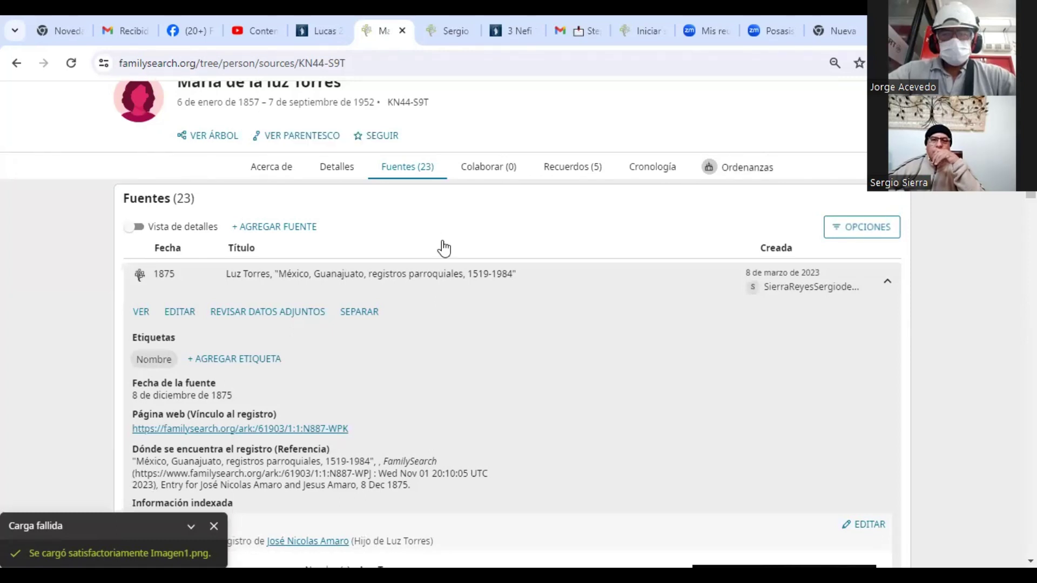
scroll(442, 247, down, 1)
scroll(443, 247, down, 7)
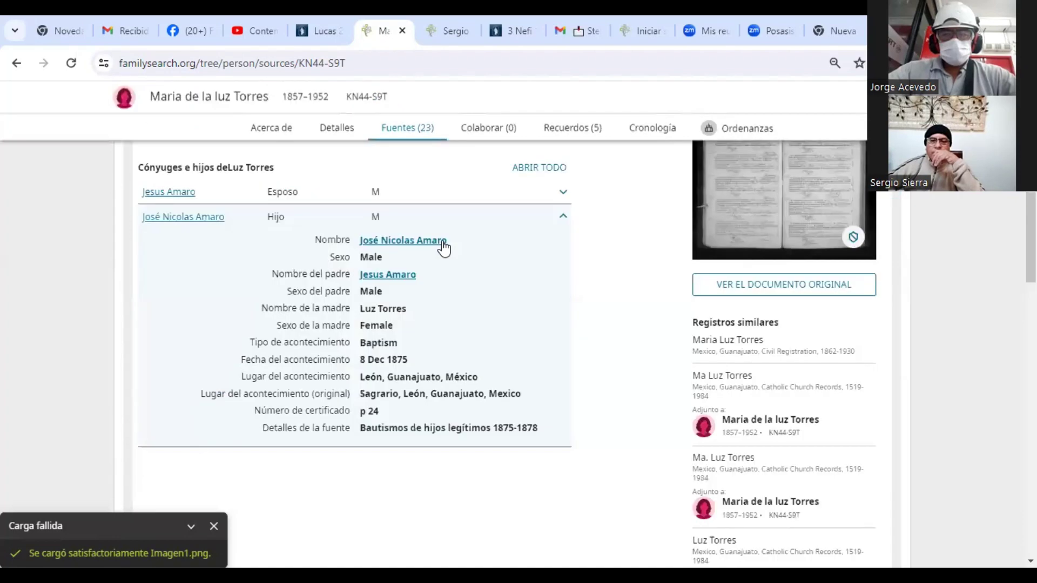
scroll(444, 246, up, 1)
scroll(756, 292, up, 2)
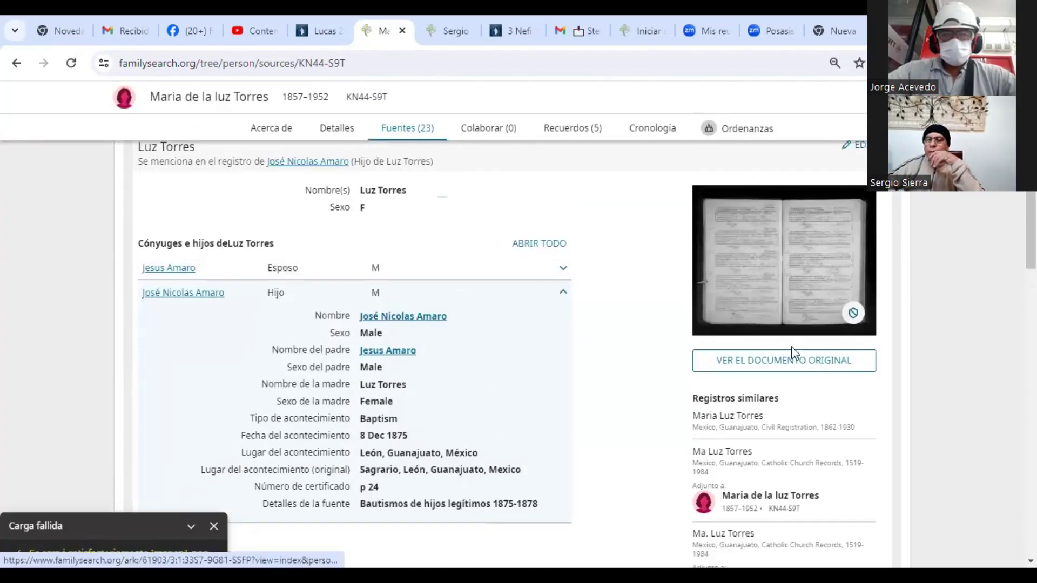
Open the first 1875 source's original document, image 31 of León. Bautismos 1875–1878, and examine baptism entries 1856 and 1857
click(794, 368)
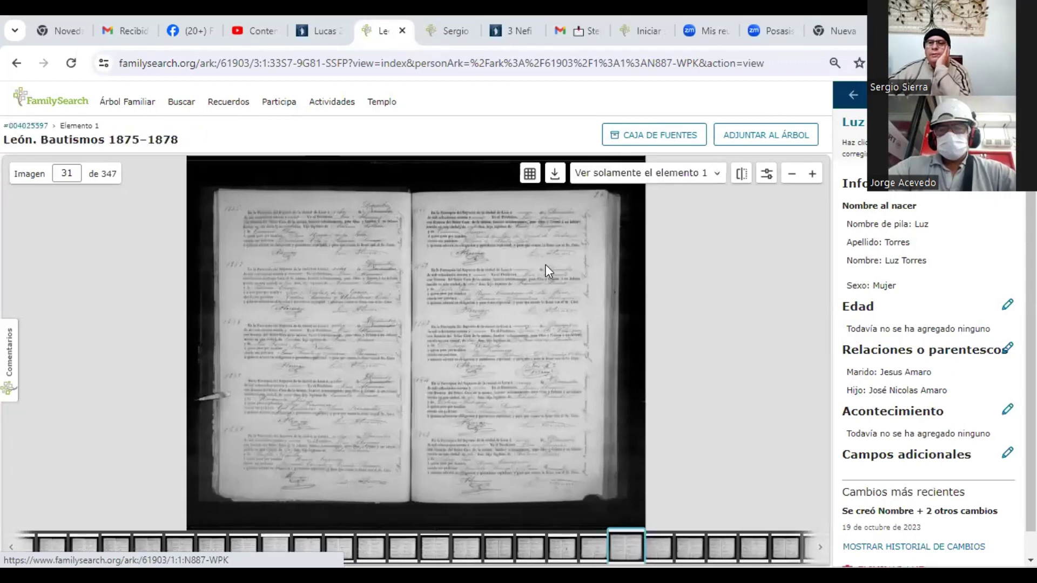
scroll(378, 278, up, 5)
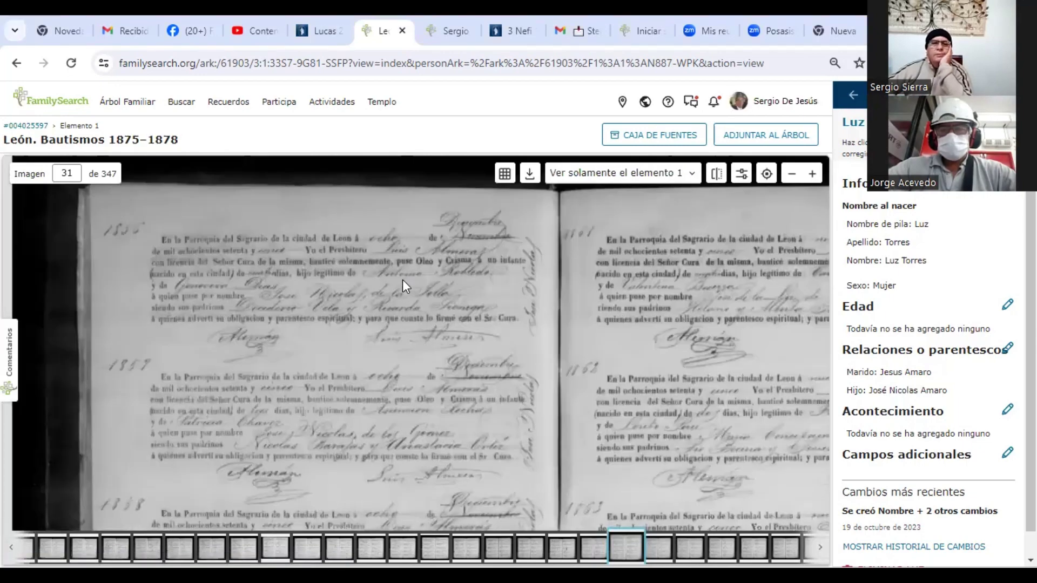
scroll(403, 279, up, 1)
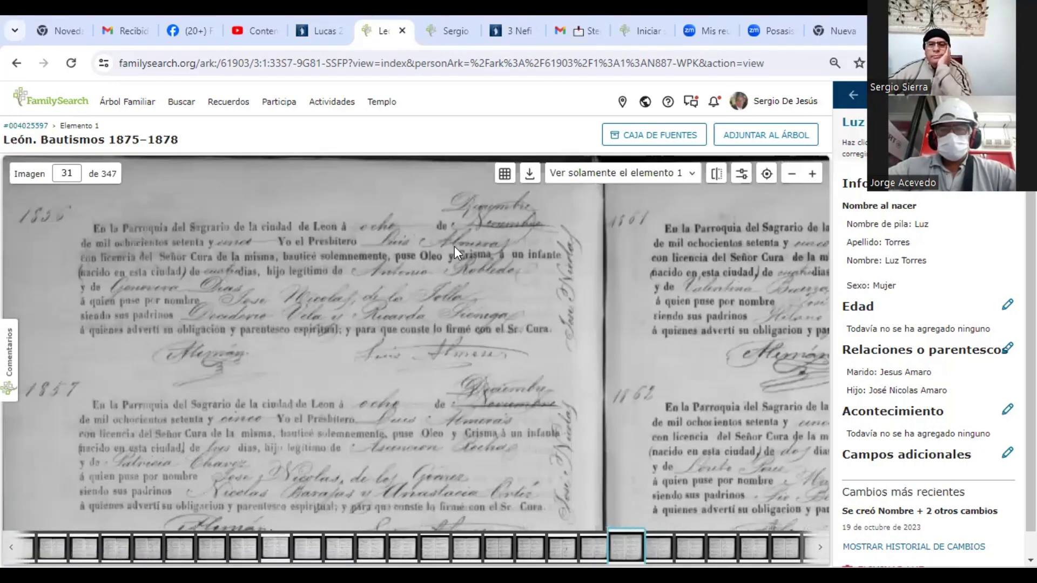
scroll(498, 312, up, 1)
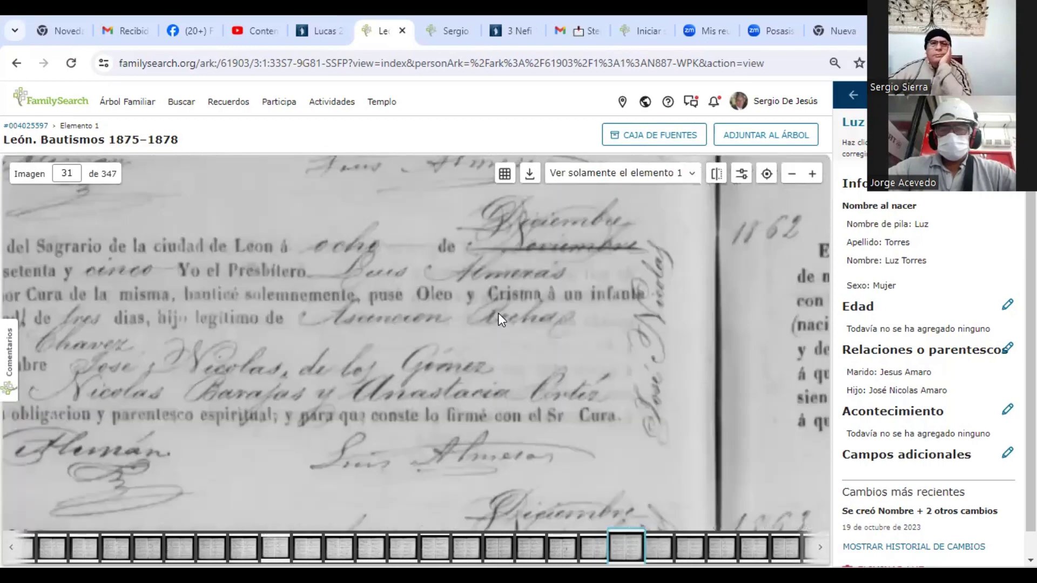
scroll(497, 313, down, 1)
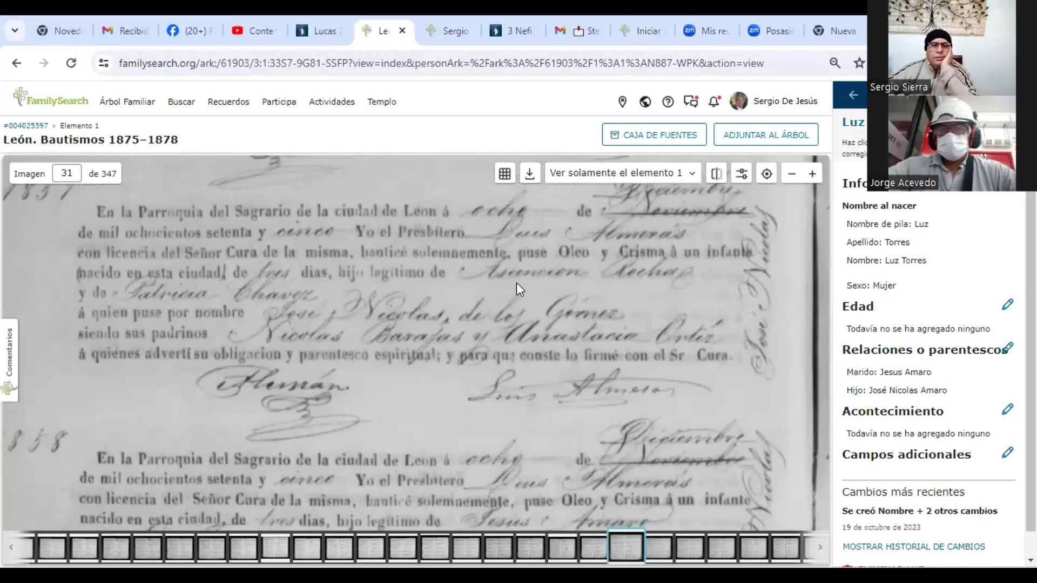
scroll(516, 283, down, 1)
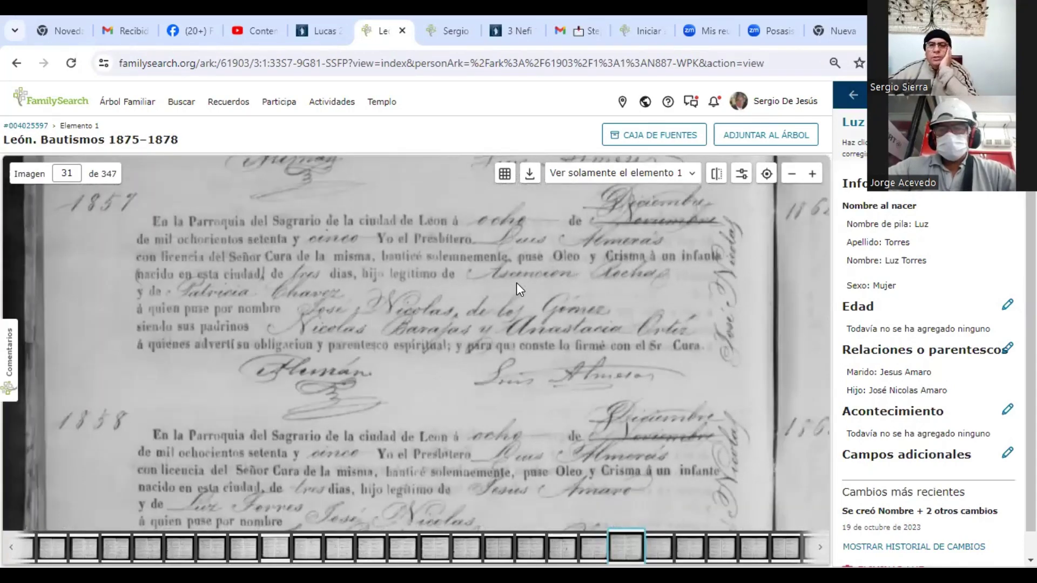
drag(517, 286, 510, 295)
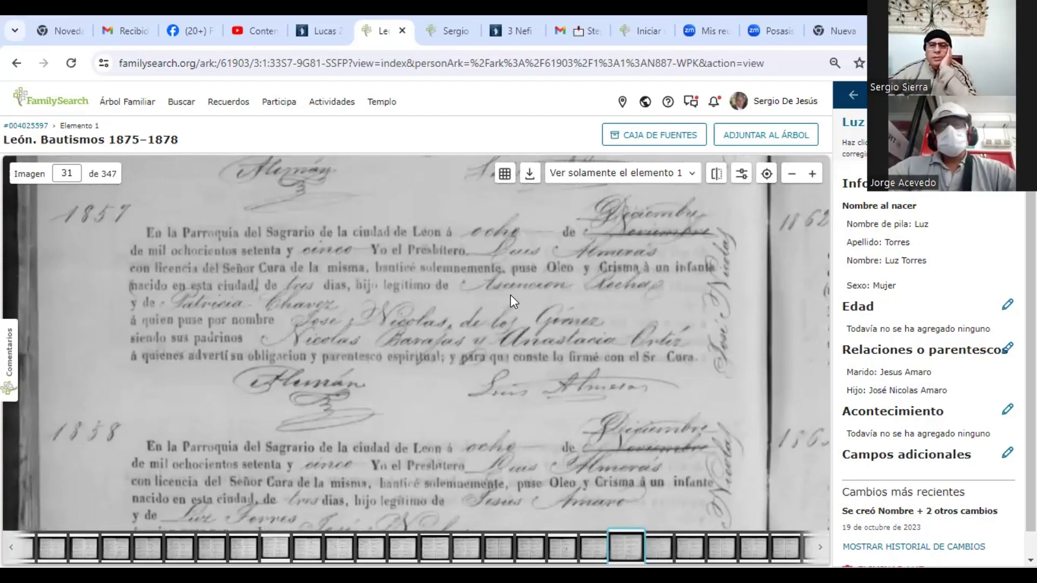
drag(510, 295, 403, 351)
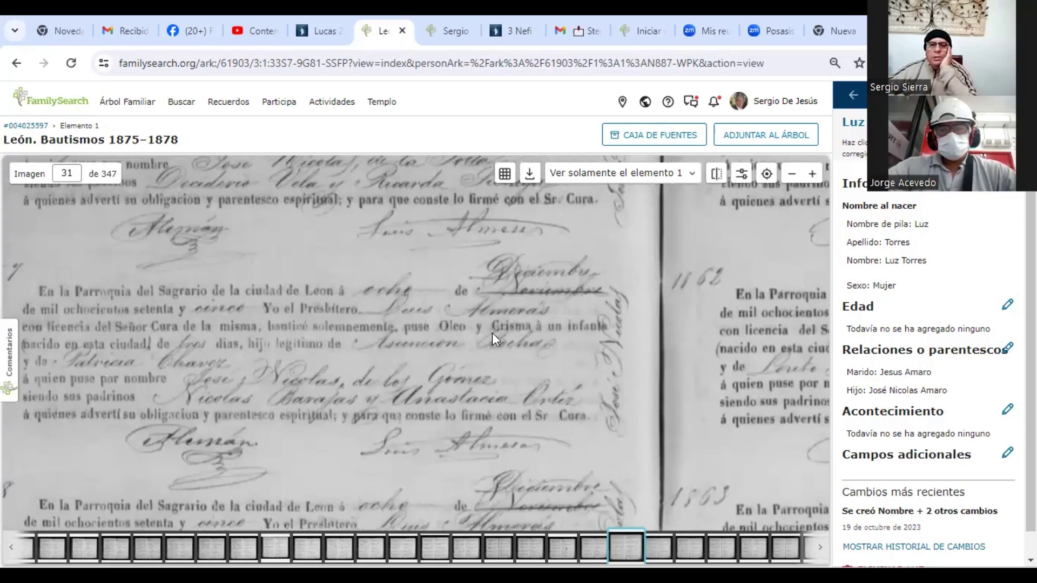
drag(491, 333, 511, 372)
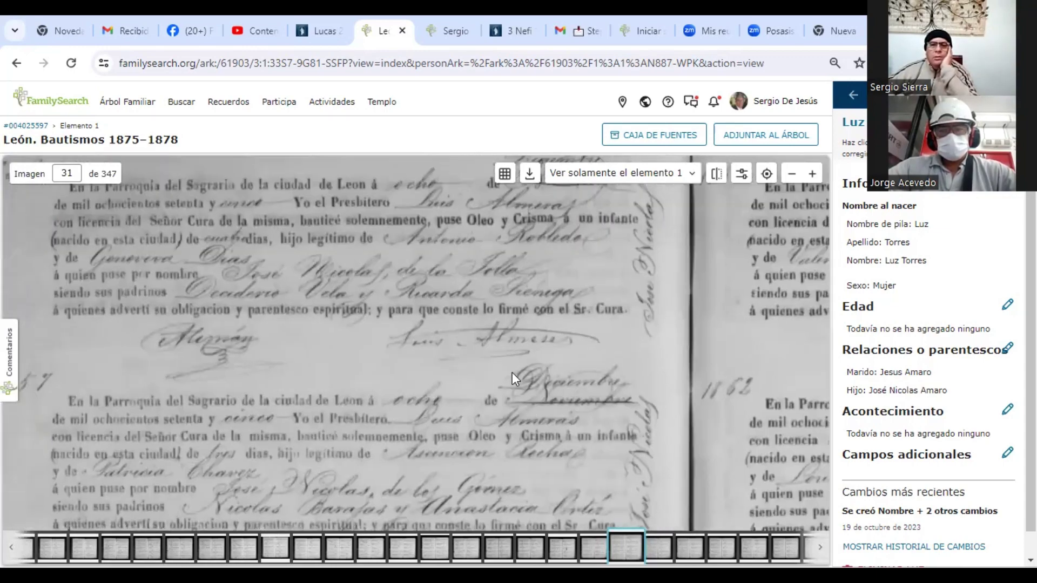
drag(512, 372, 343, 238)
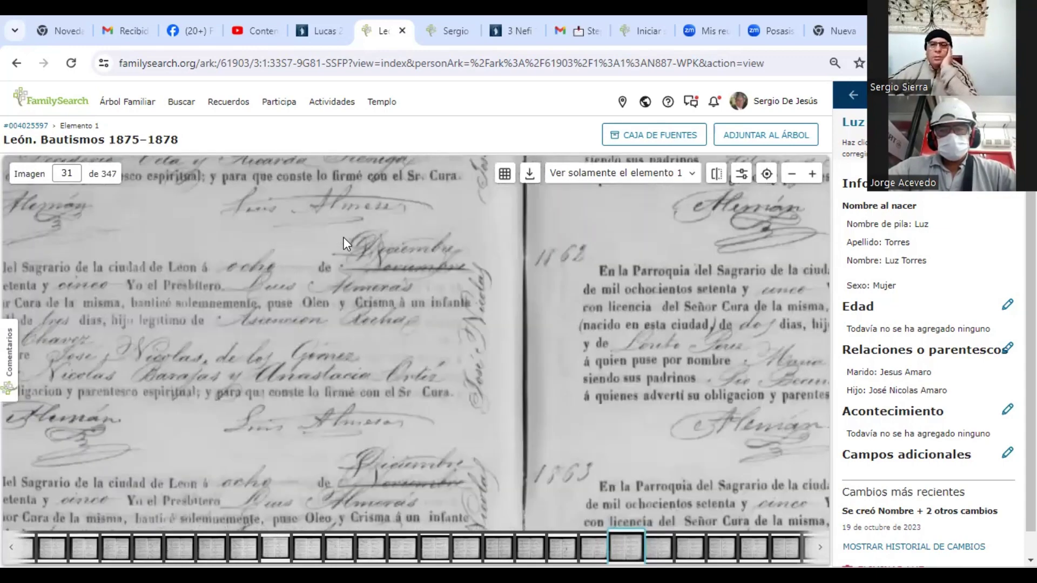
Locate baptism entry 1858 on the same page and read its date, parents, child and godparents closely
scroll(351, 228, down, 2)
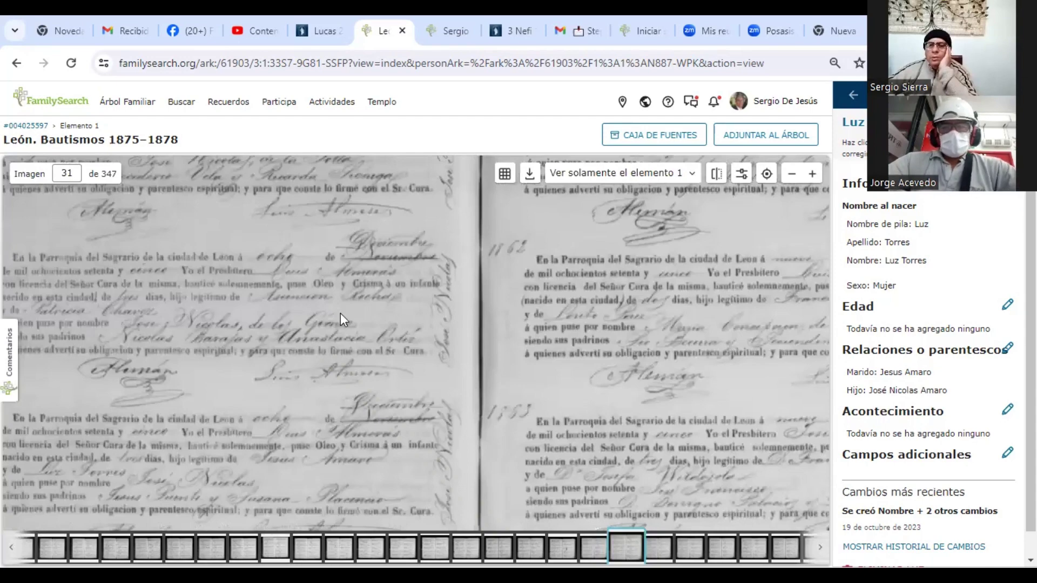
drag(407, 246, 464, 215)
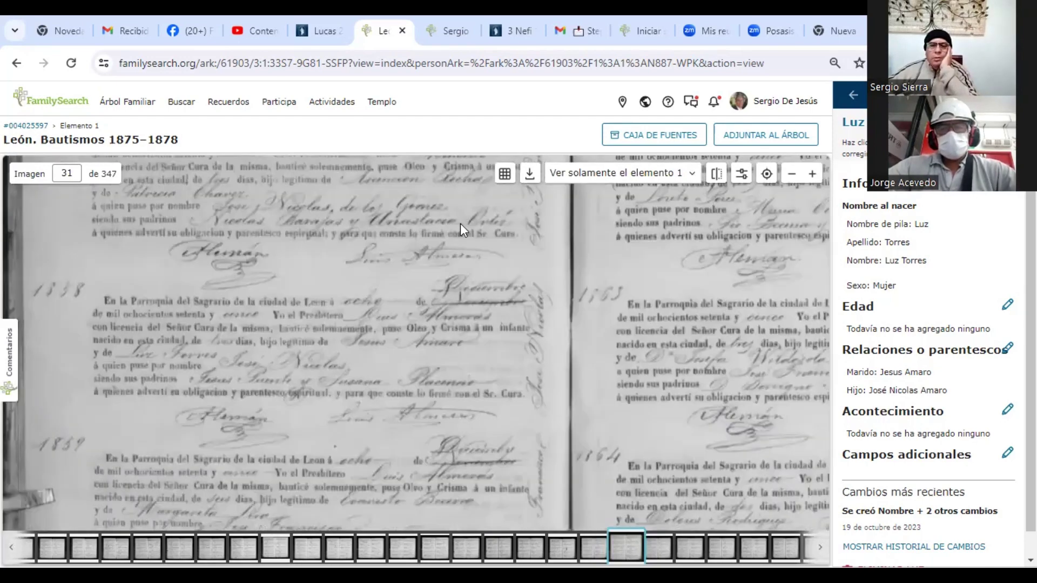
scroll(392, 295, down, 1)
scroll(390, 286, down, 2)
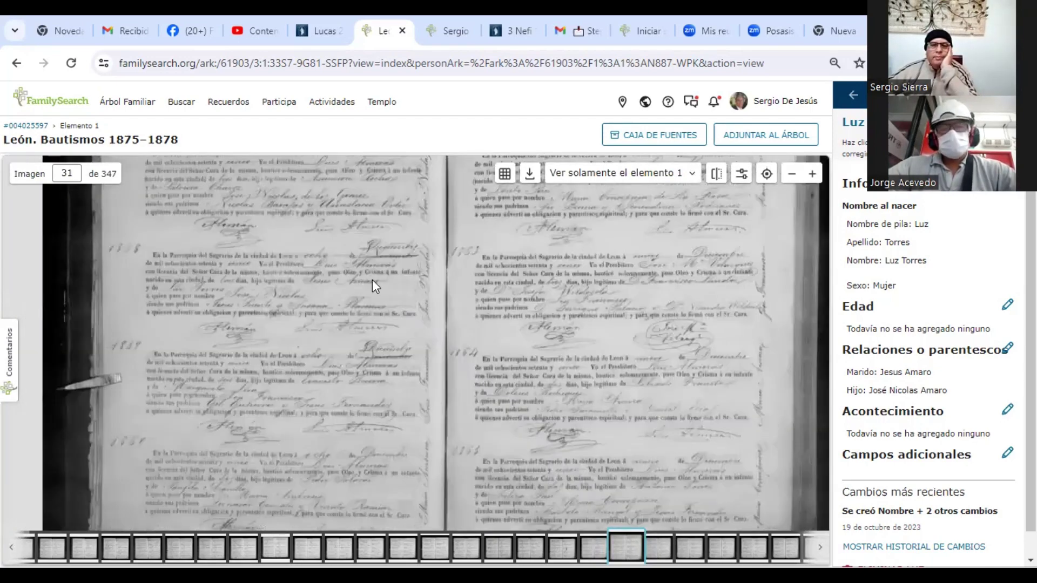
scroll(372, 281, up, 2)
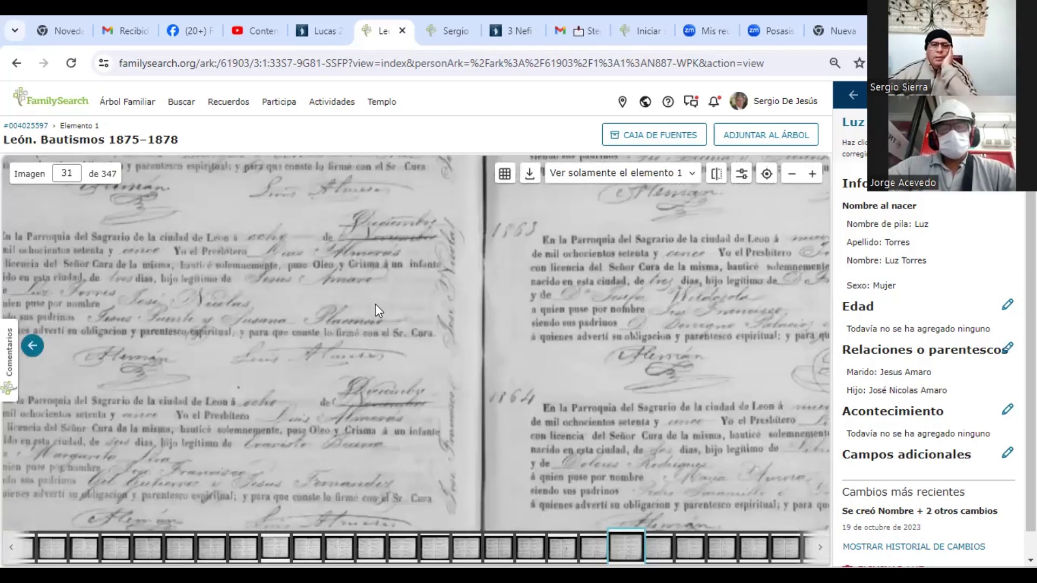
scroll(313, 293, up, 2)
scroll(374, 304, up, 3)
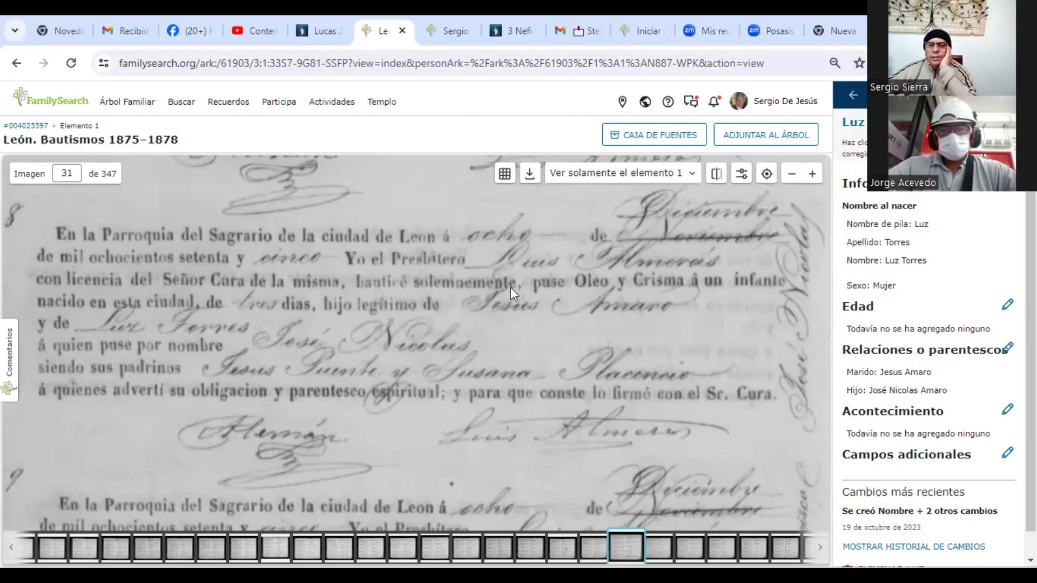
drag(355, 281, 380, 294)
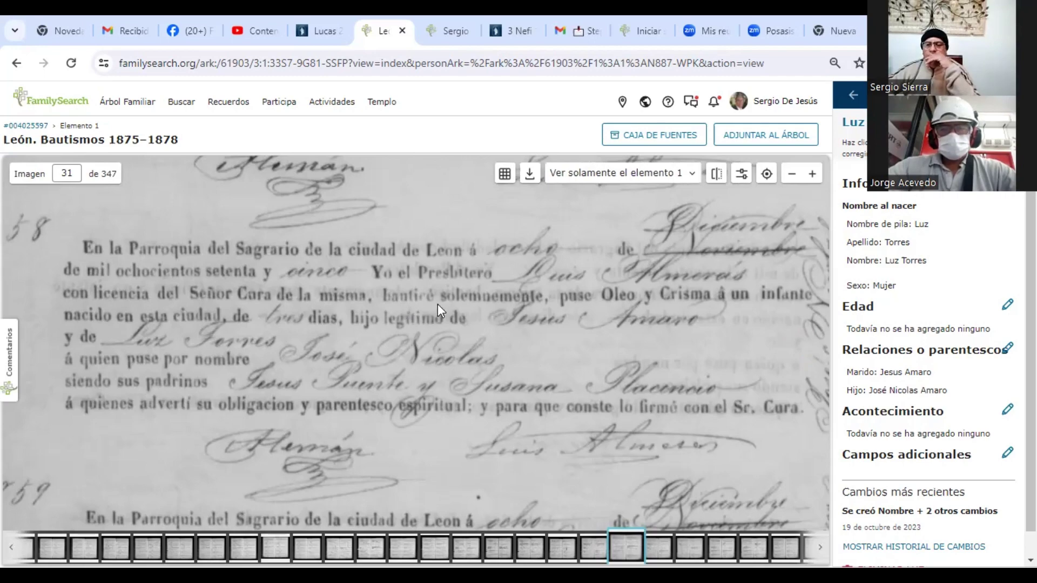
scroll(438, 306, down, 2)
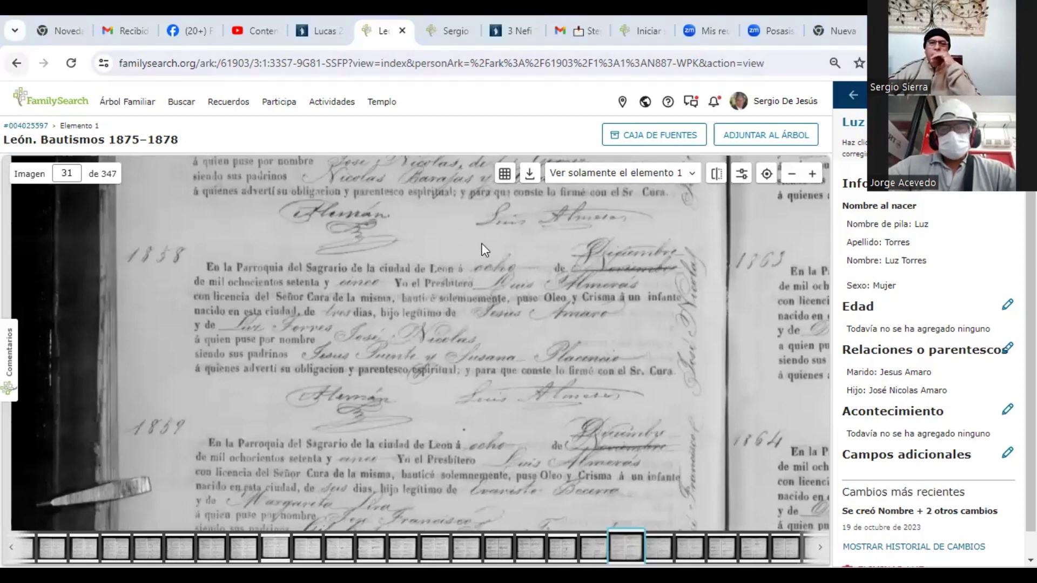
Return to the ancestor's source list and reopen the first 1875 source to check the indexed child's baptism data
key(alt+Left)
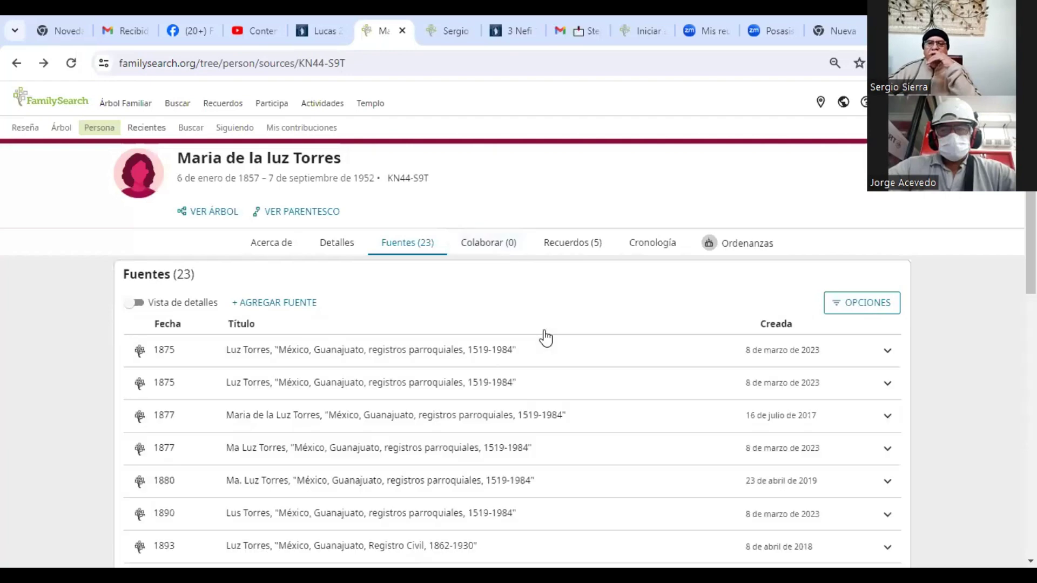
click(396, 351)
scroll(419, 340, down, 4)
scroll(454, 359, down, 4)
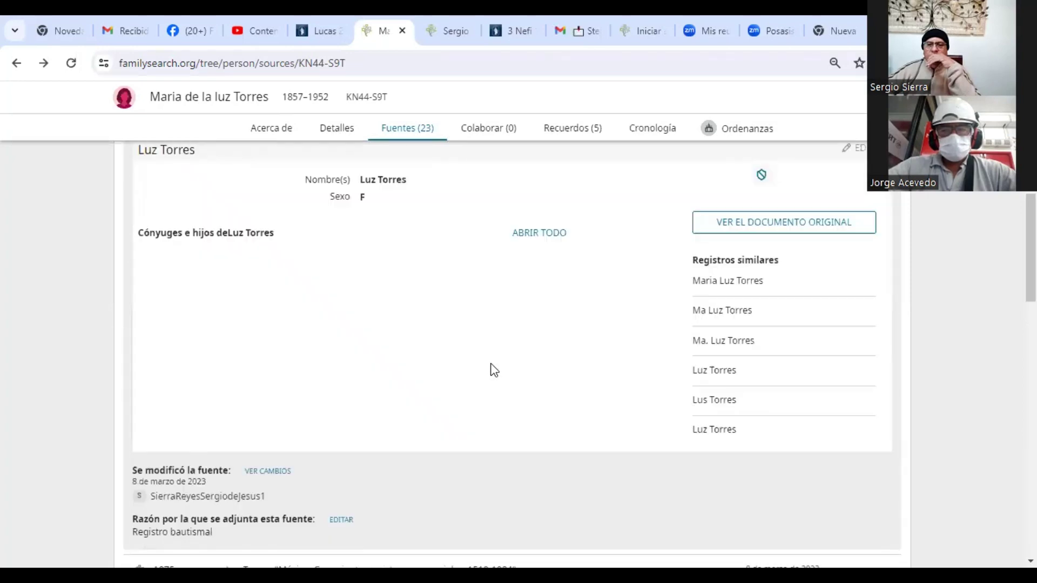
scroll(491, 362, down, 2)
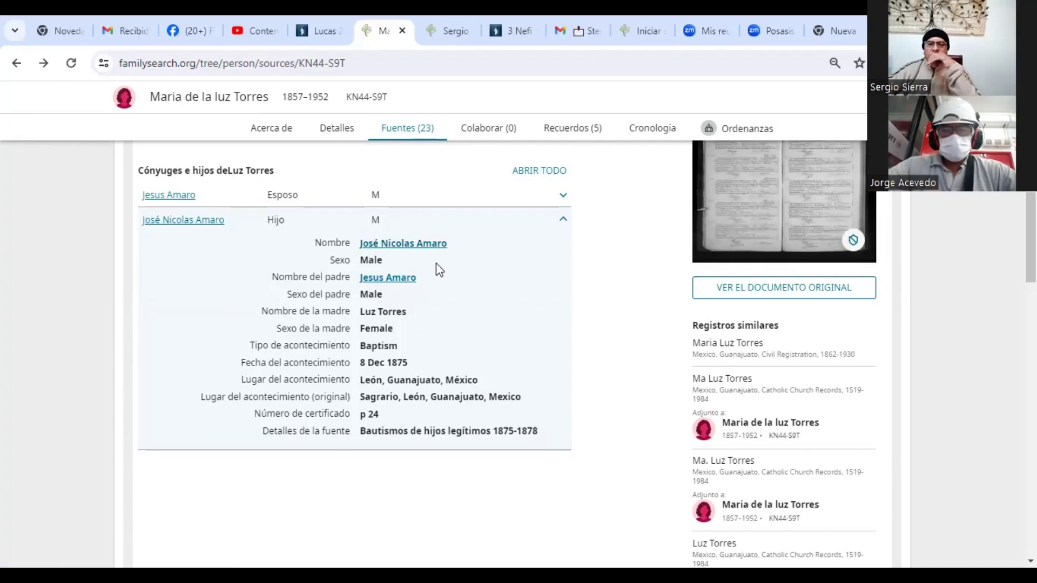
Edit the first 1875 source, replacing the mother's name in its title with the baptised child's full name in capitals
key(alt+Left)
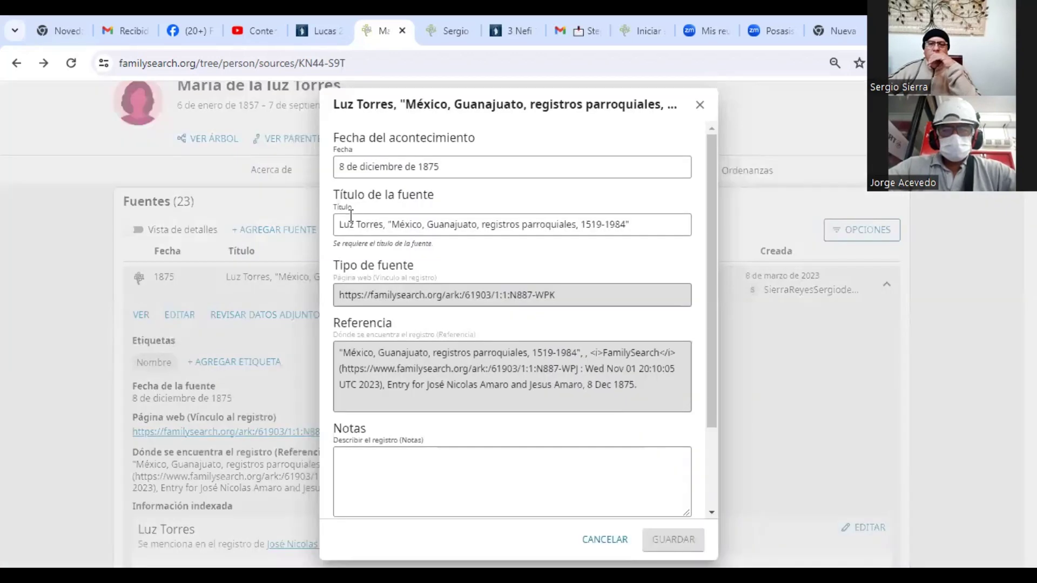
drag(381, 223, 320, 229)
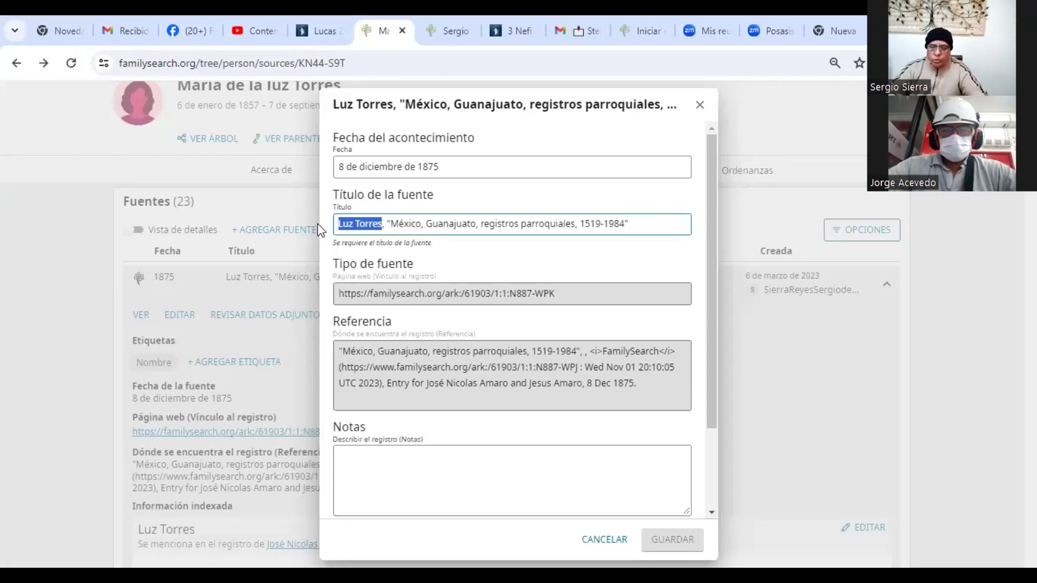
text(JOSÉ D)
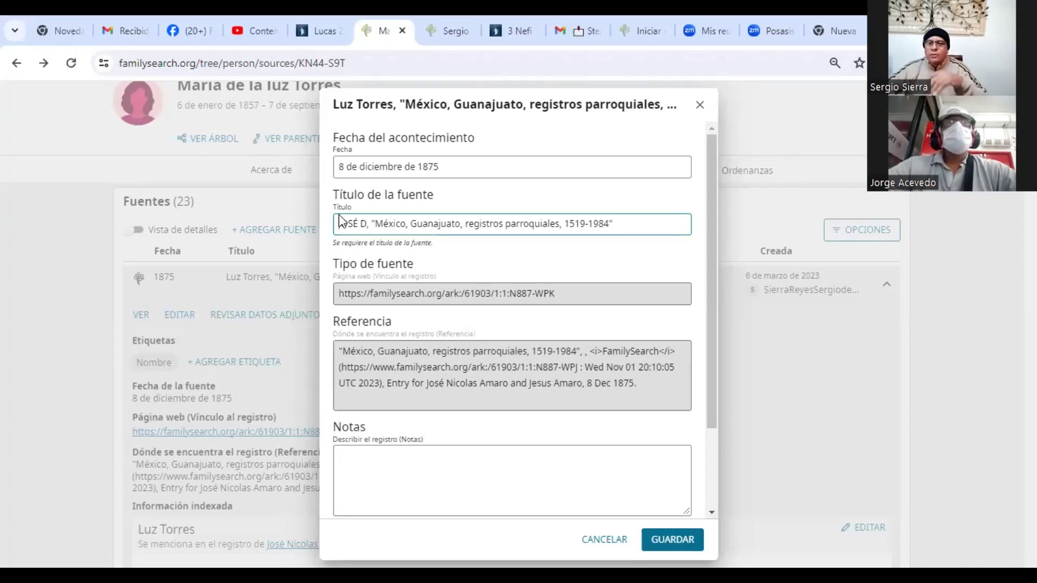
key(BackSpace)
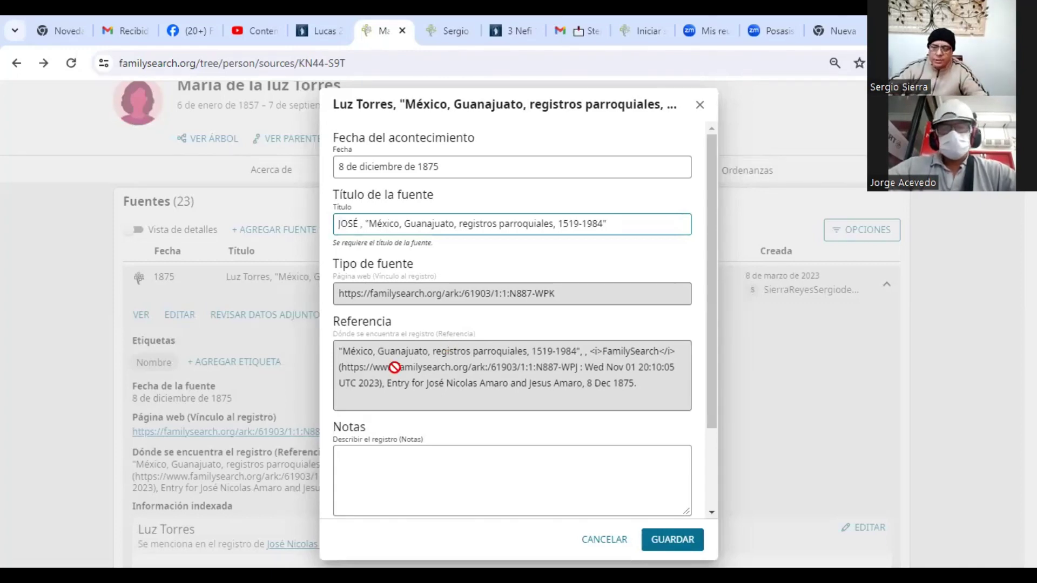
text(NICOLÁS )
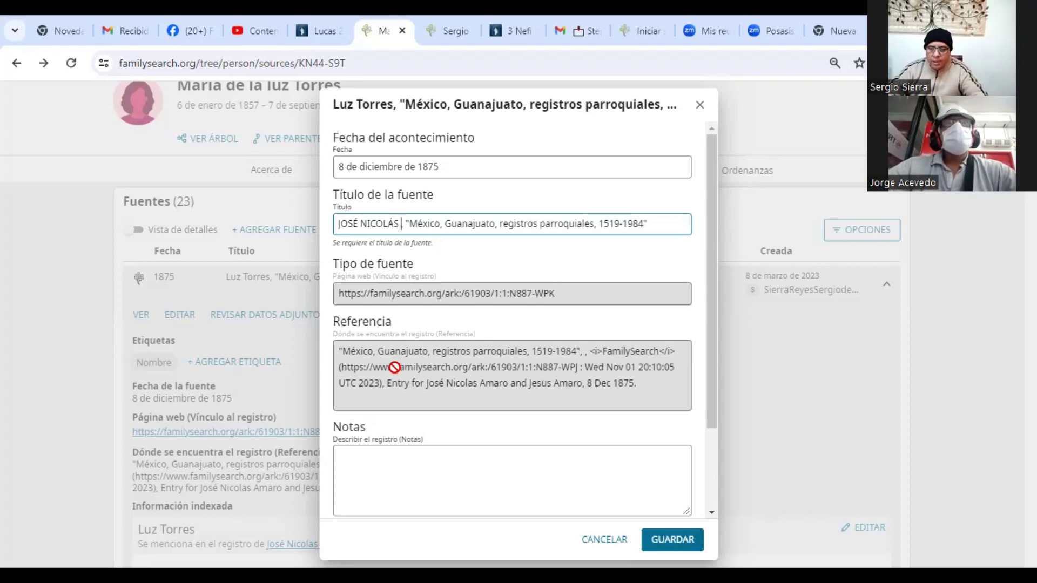
text(AMARO TORR)
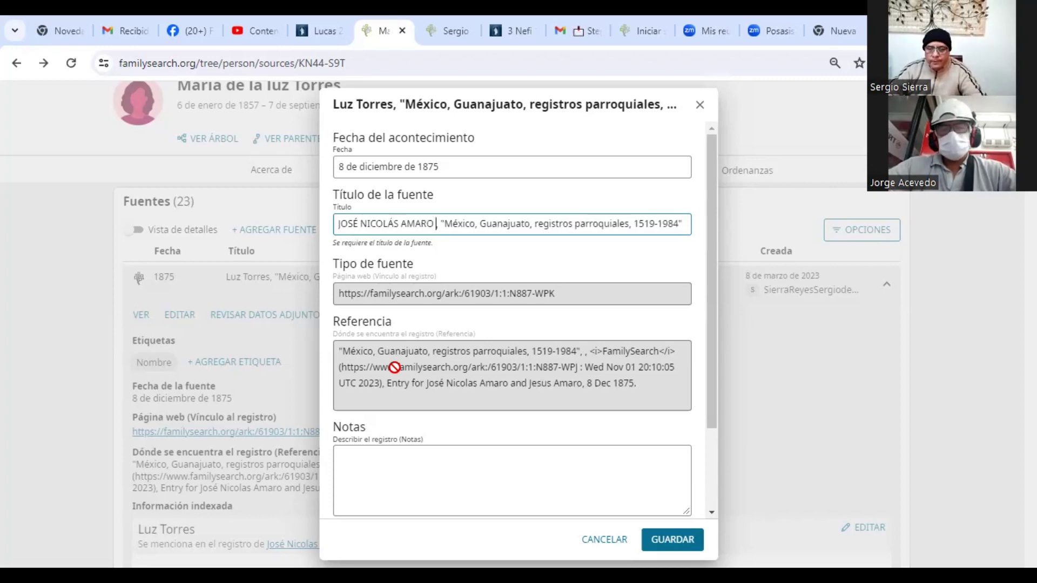
text(ES)
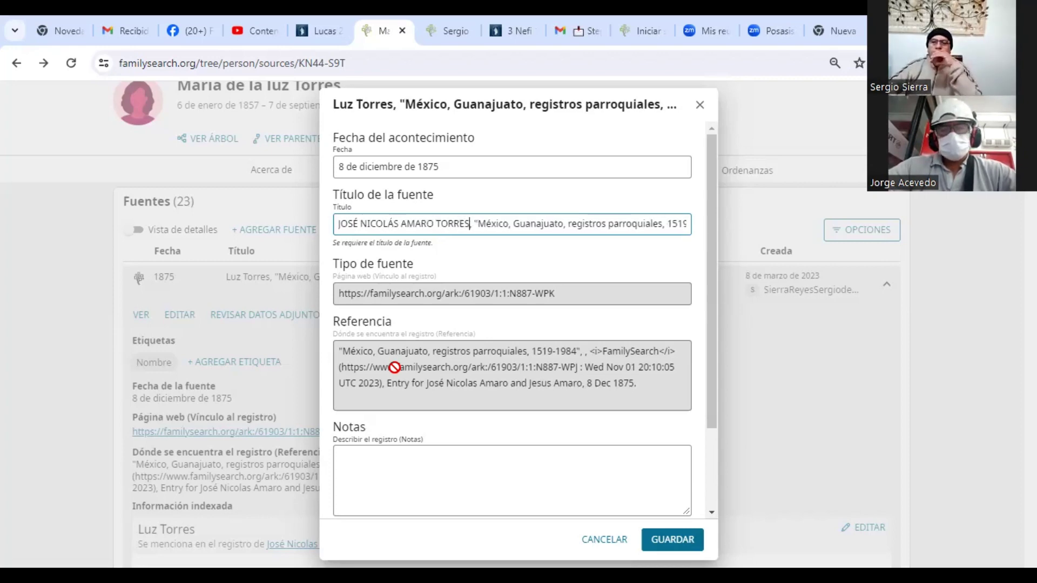
Add "1875," after the child's name in the source title, keeping the original collection text behind it
text( 1875)
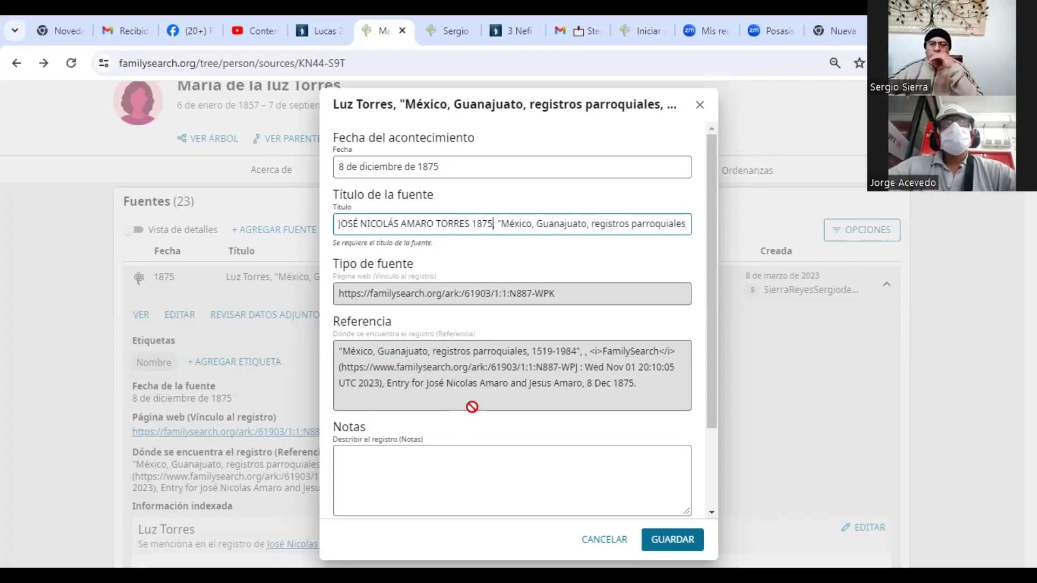
scroll(482, 383, down, 1)
text(,)
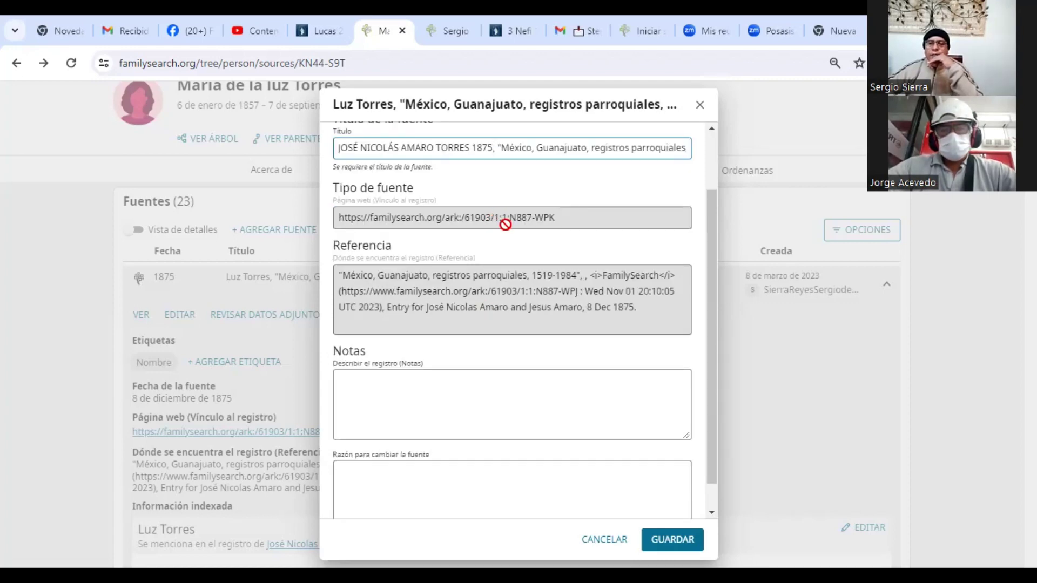
key(BackSpace)
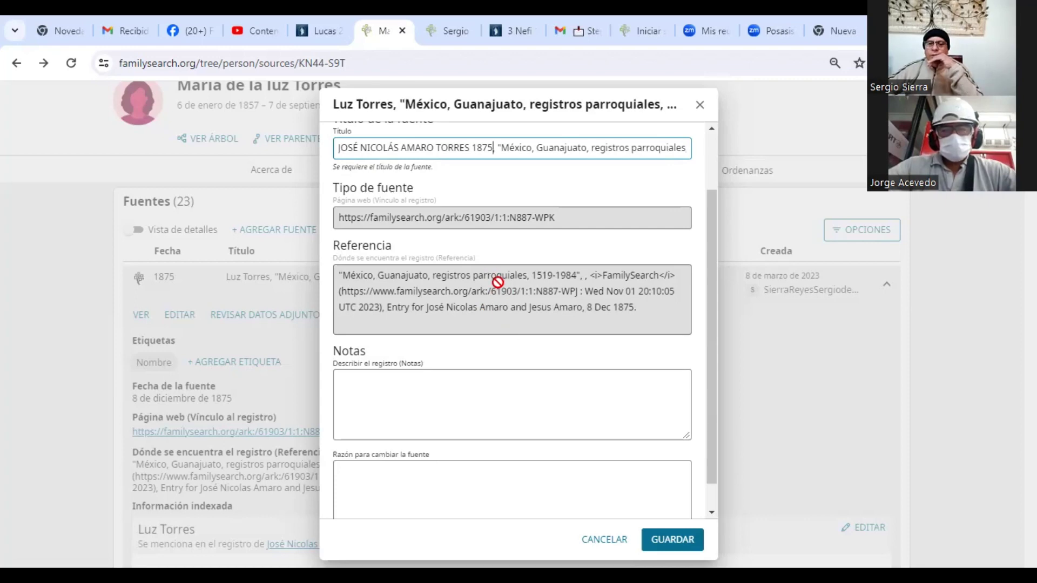
text(,)
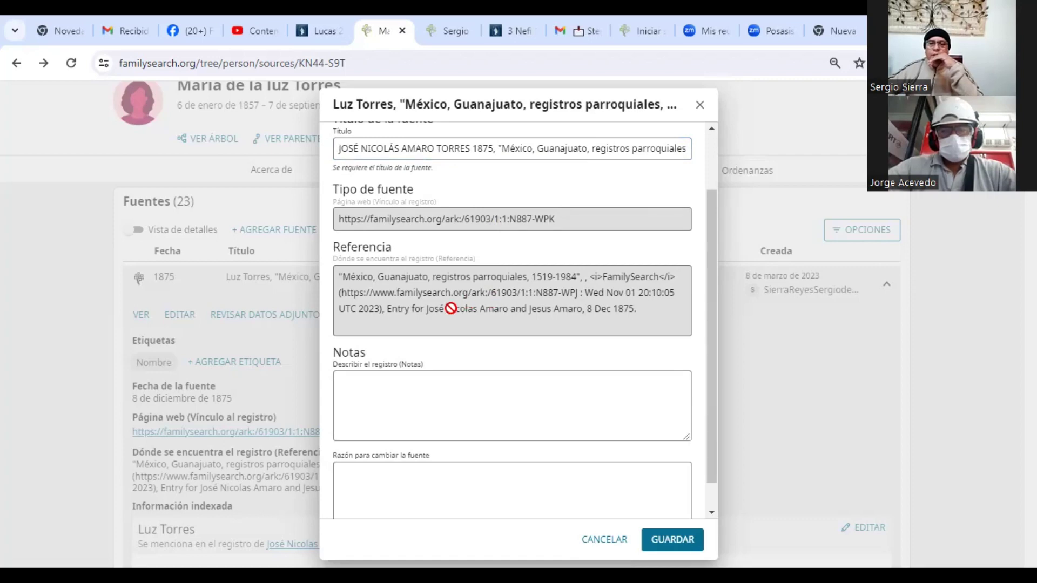
Retype the initial capital "J" of the child's name at the start of the source title
click(417, 382)
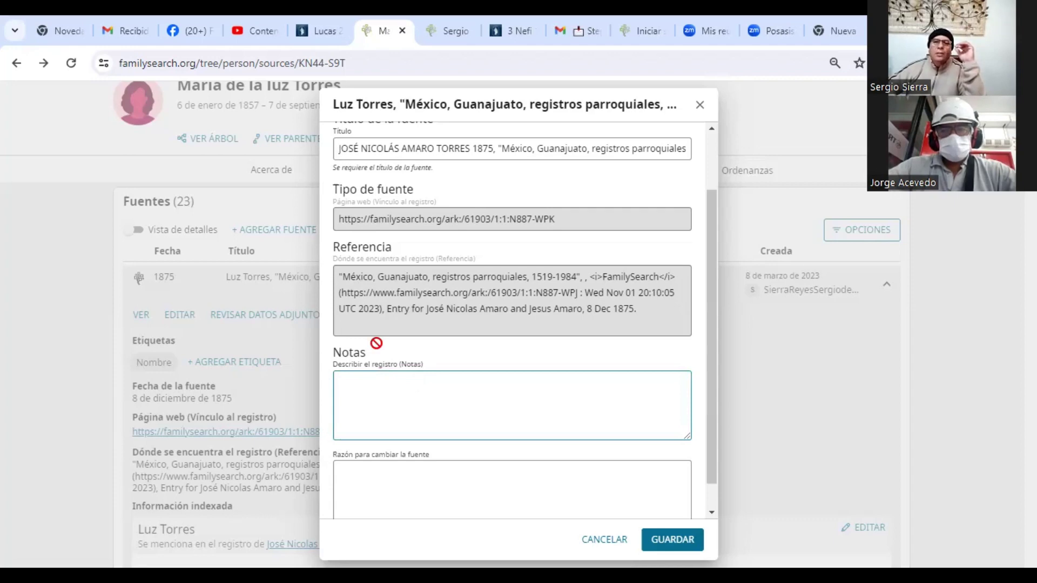
click(343, 147)
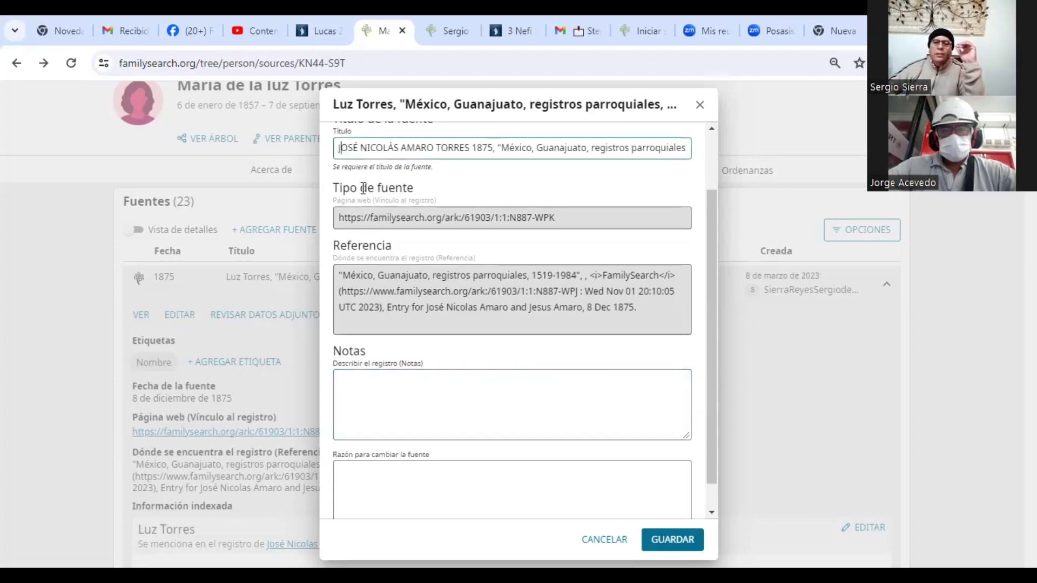
key(Delete)
text(J)
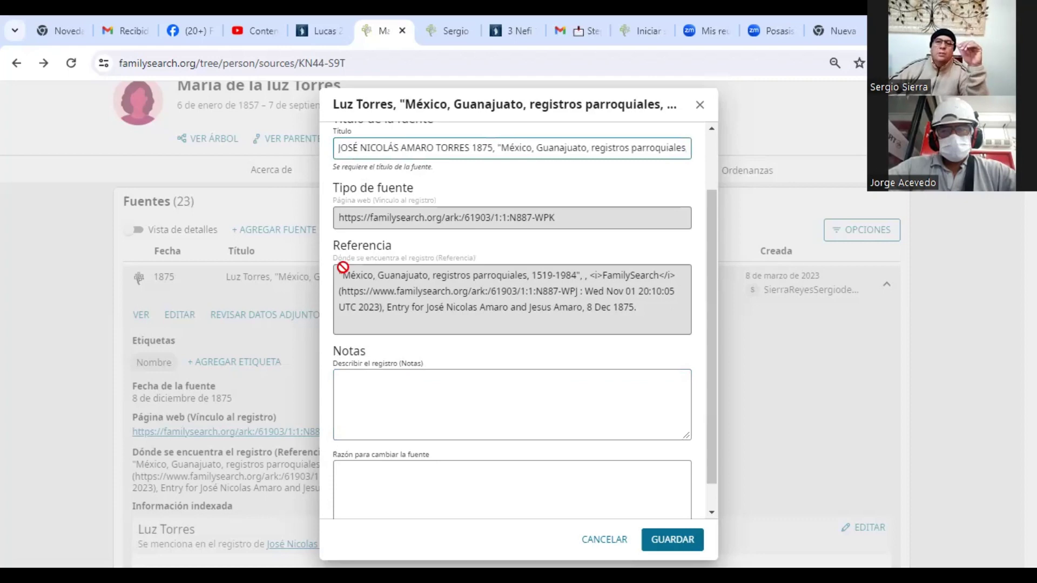
Write the note "El documento refiere el bautizo de" for the 1875 source, followed by the baptised child's full name with accents
click(440, 409)
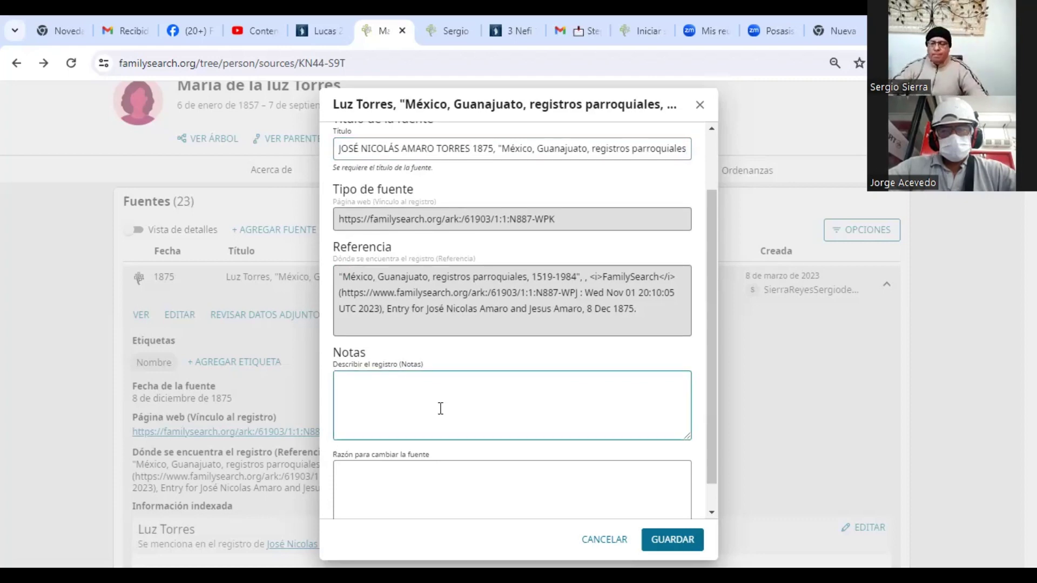
text(Refie)
key(ctrl+a)
text(E)
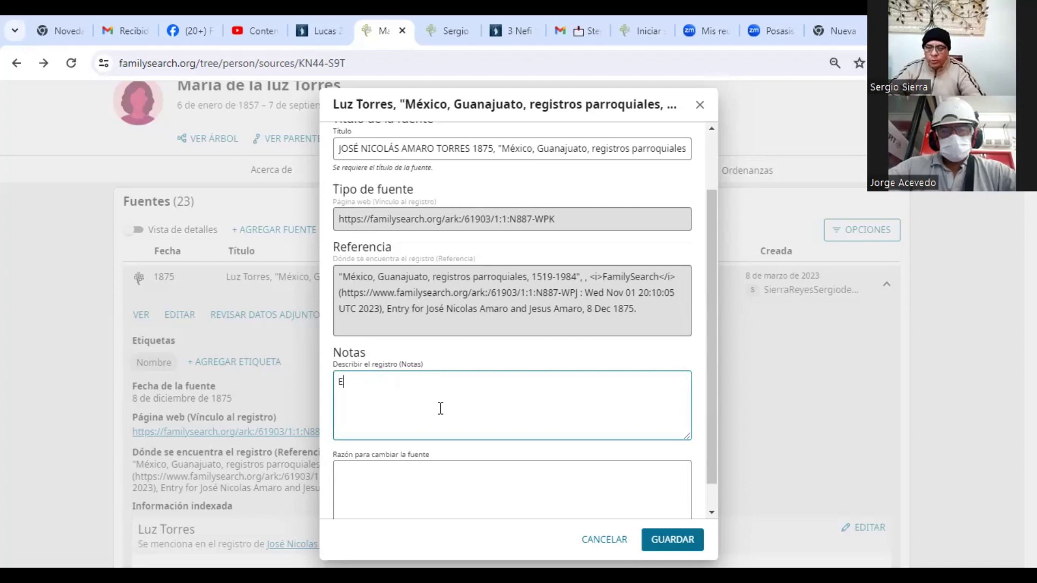
text(l documento)
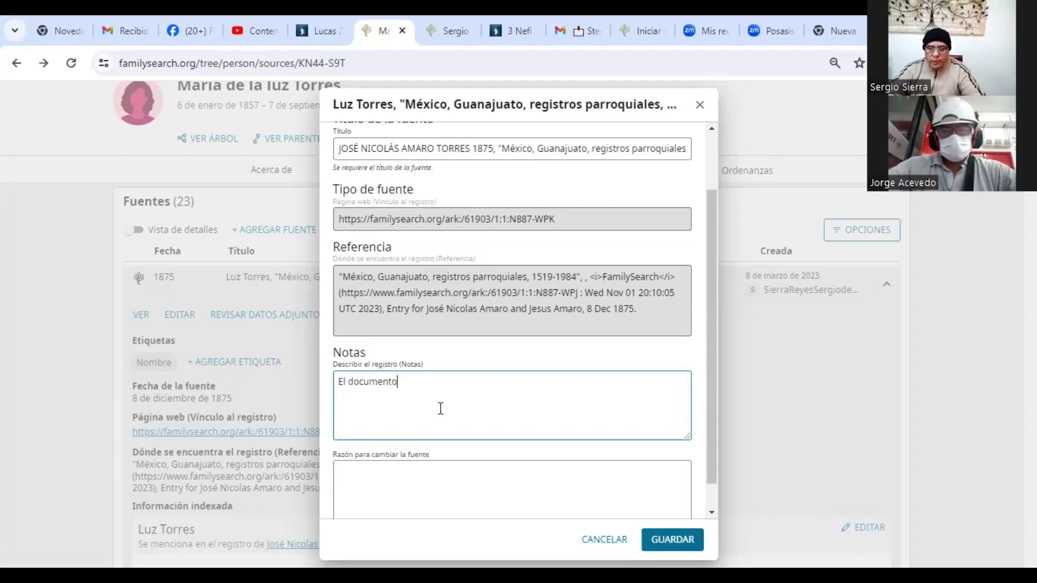
text( refiere e)
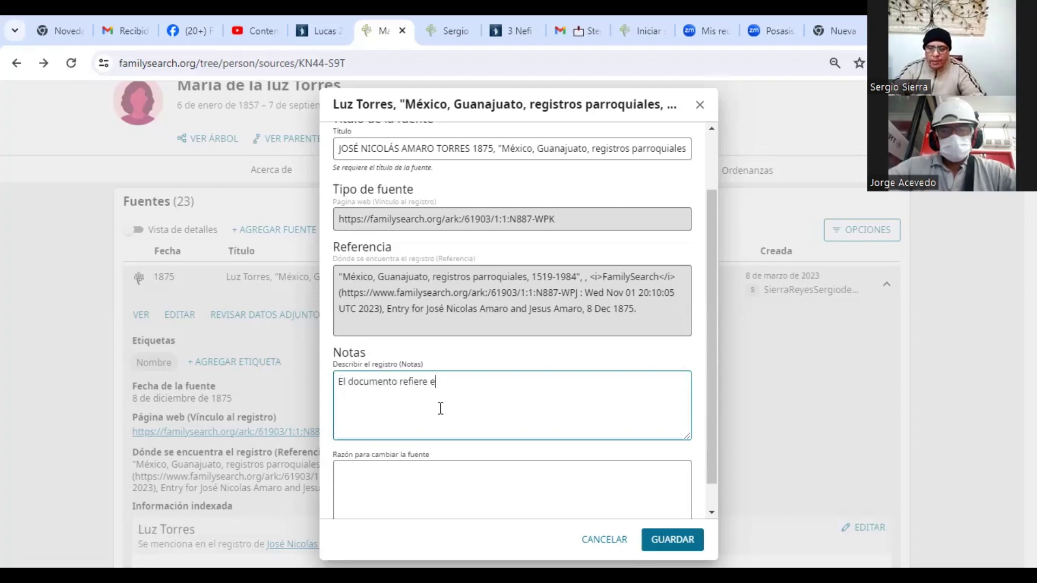
text(l bautizo de Jose)
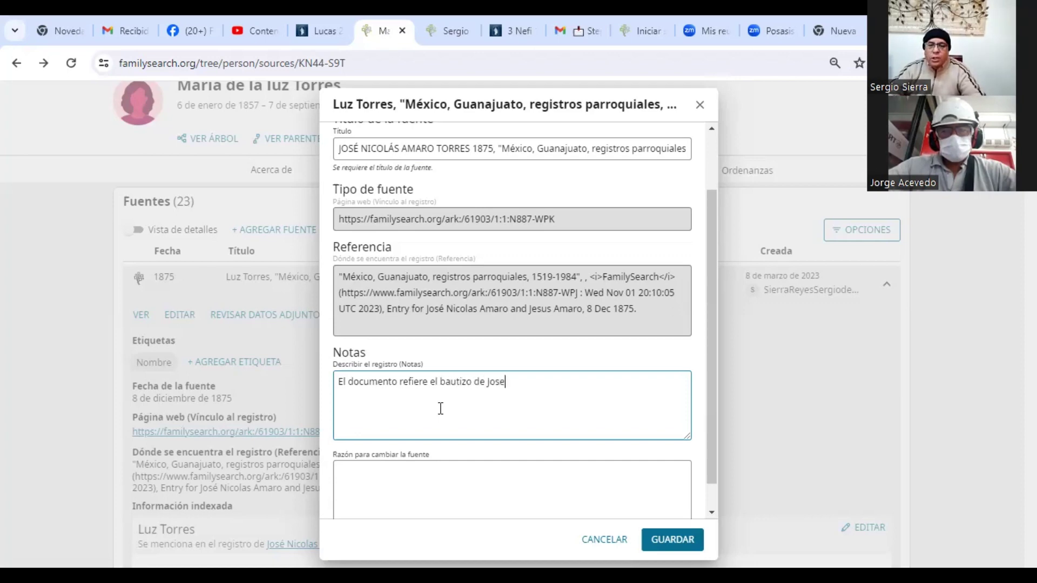
key(BackSpace)
text(é Nicolá)
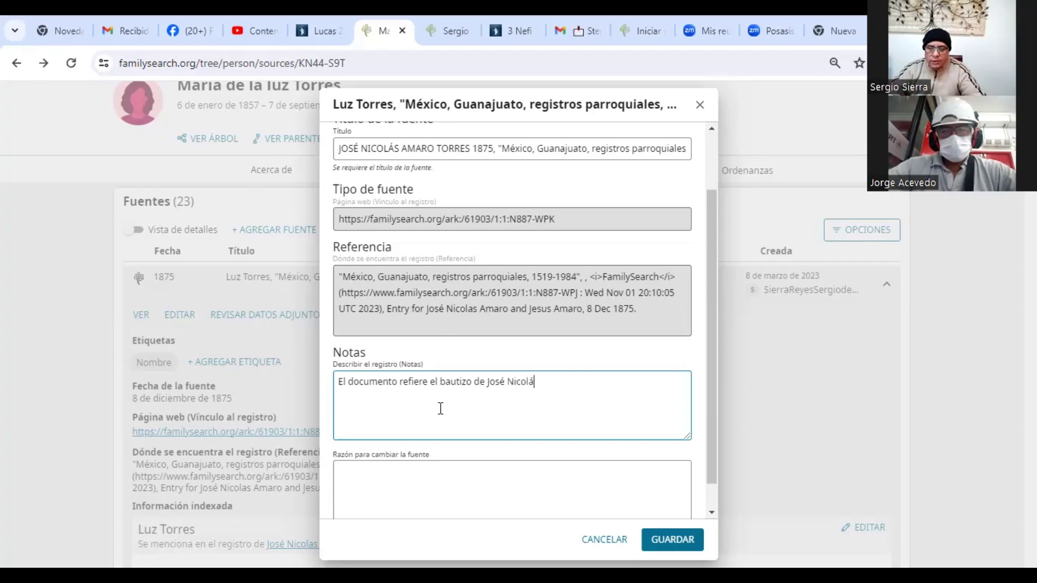
text(s Amaro)
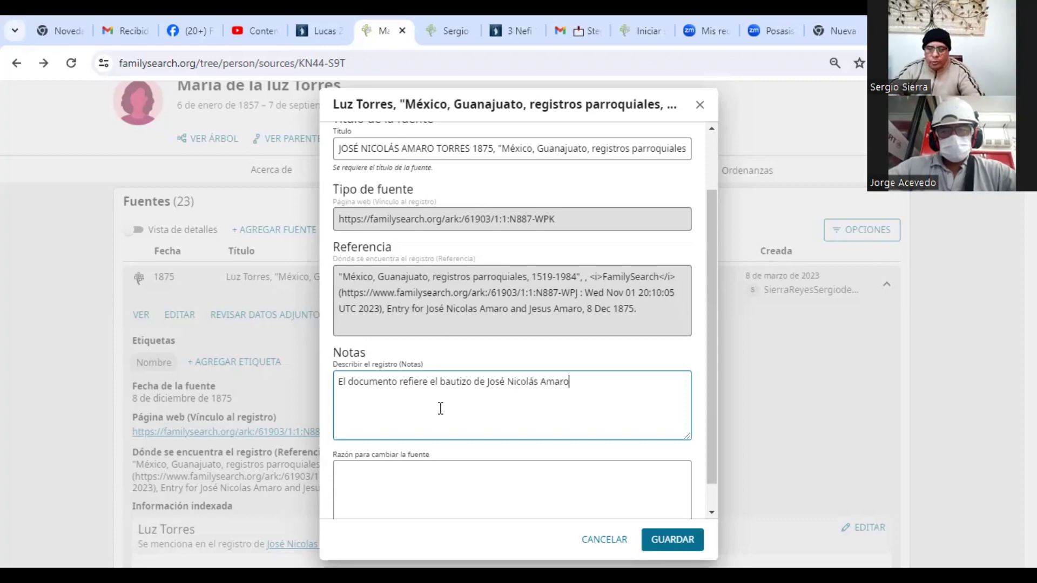
text( Torres)
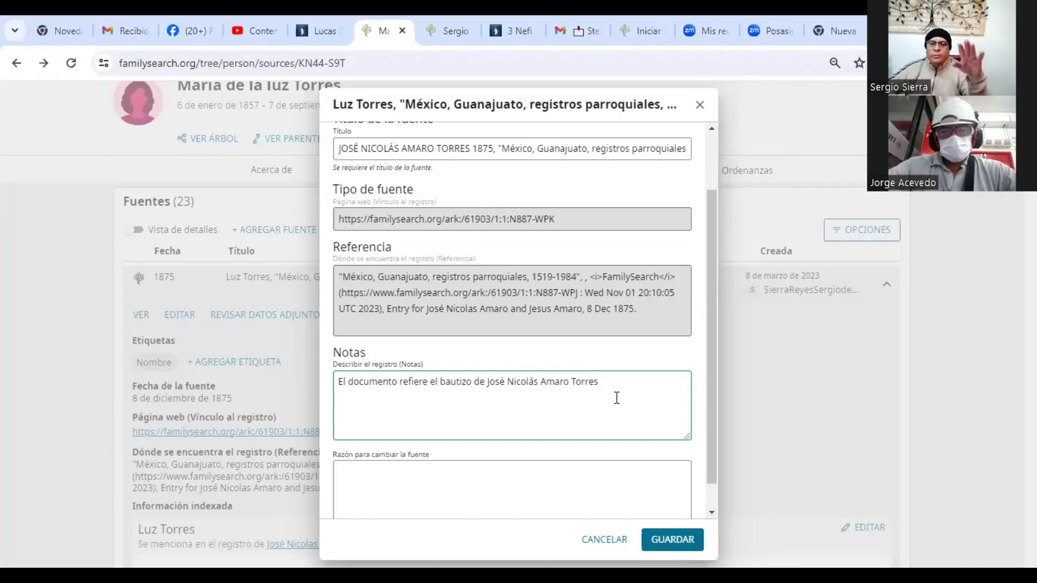
Complete the source note by adding "en 1875" after the child's name
scroll(616, 399, down, 1)
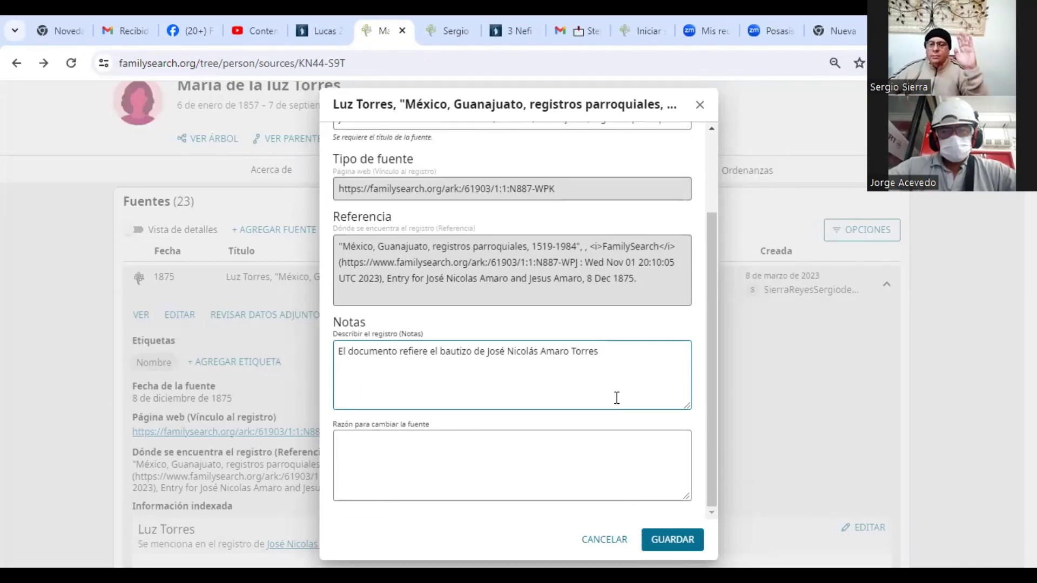
text(en )
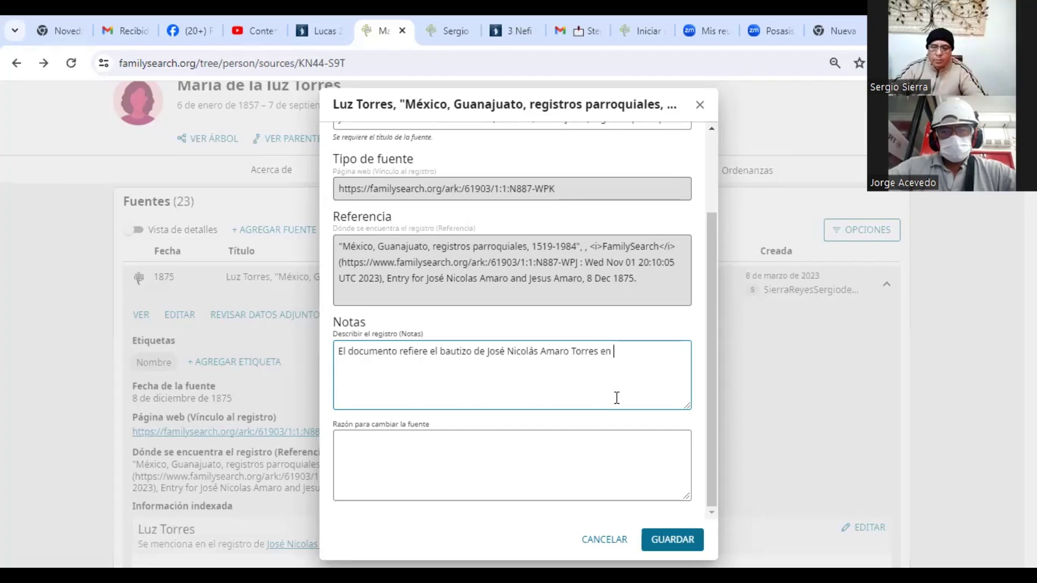
text(1875)
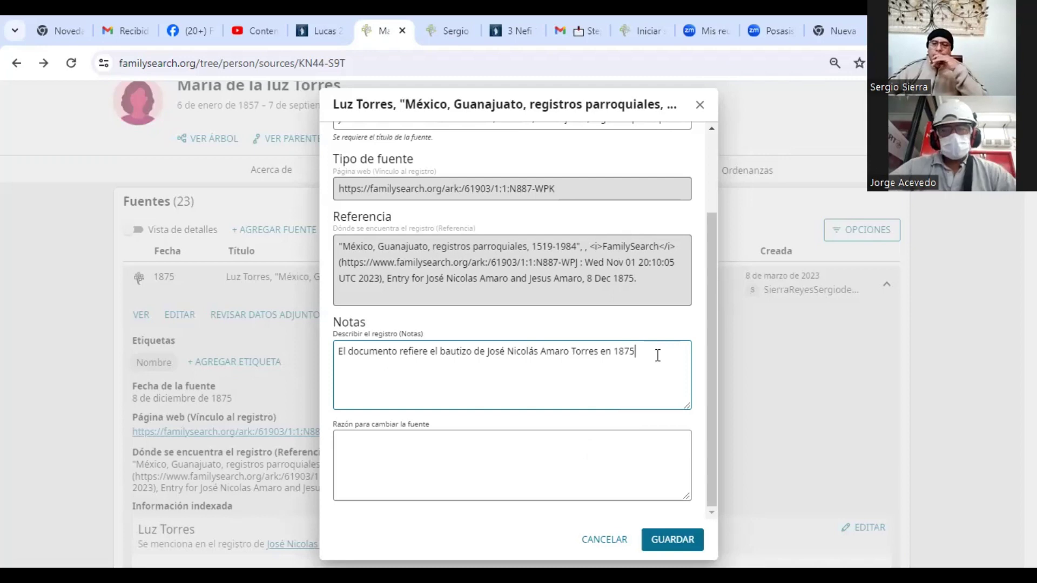
Copy the note sentence into the reason for changing the source, make it begin with "El", and save the source
shift+click(345, 356)
key(ctrl+c)
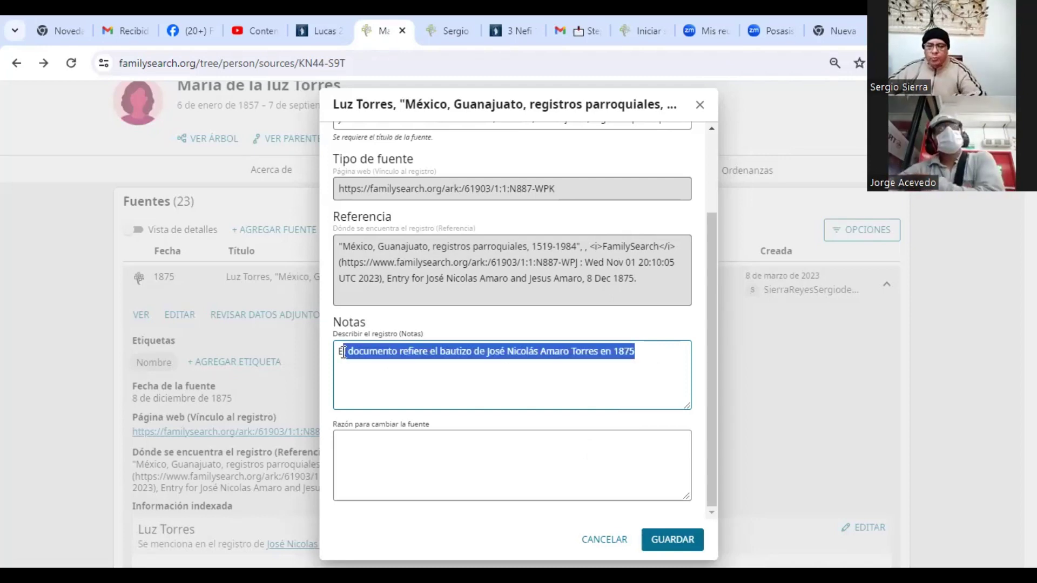
click(402, 450)
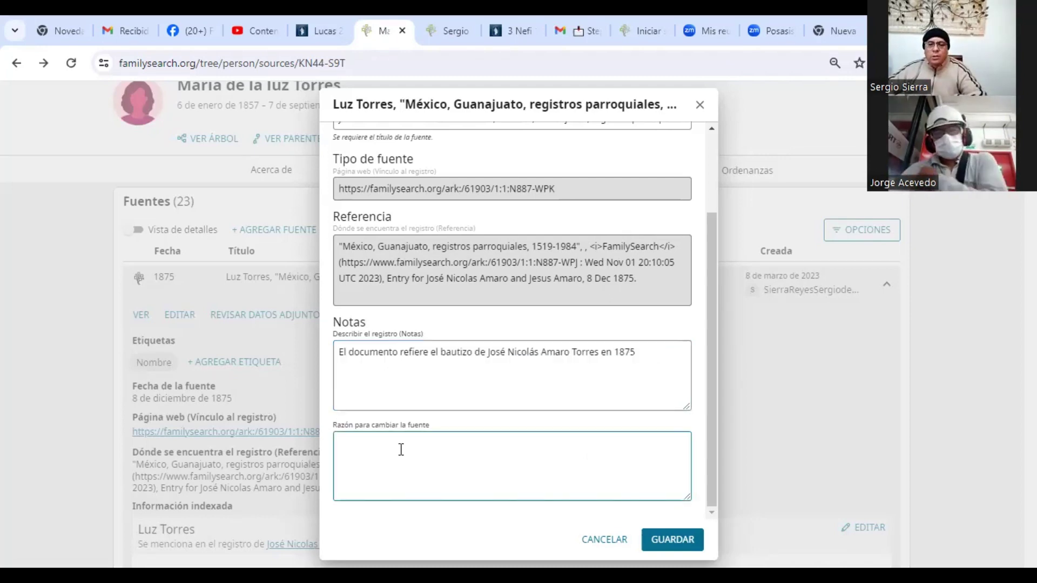
key(ctrl+v)
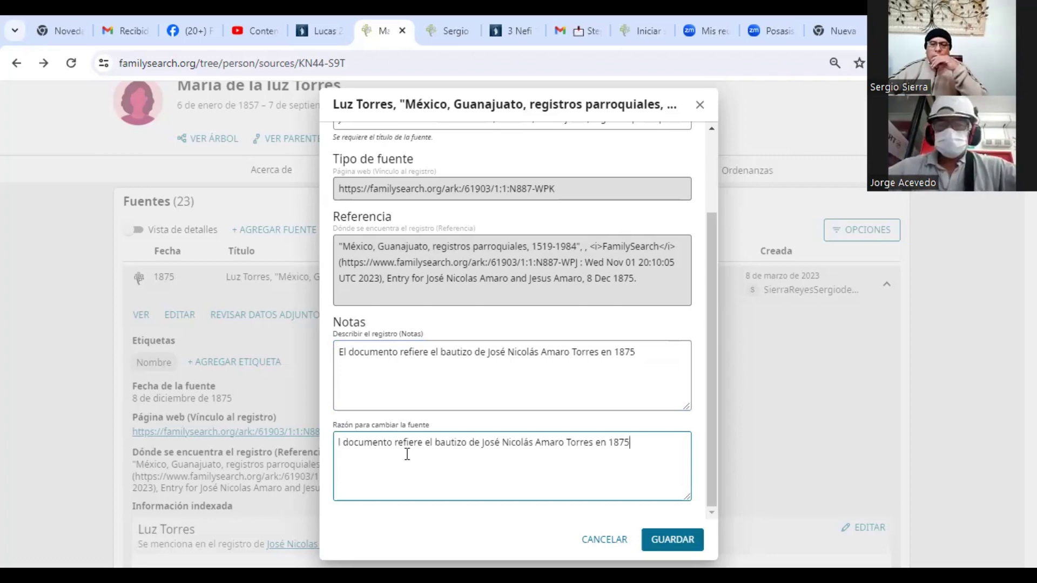
key(Home)
text(E)
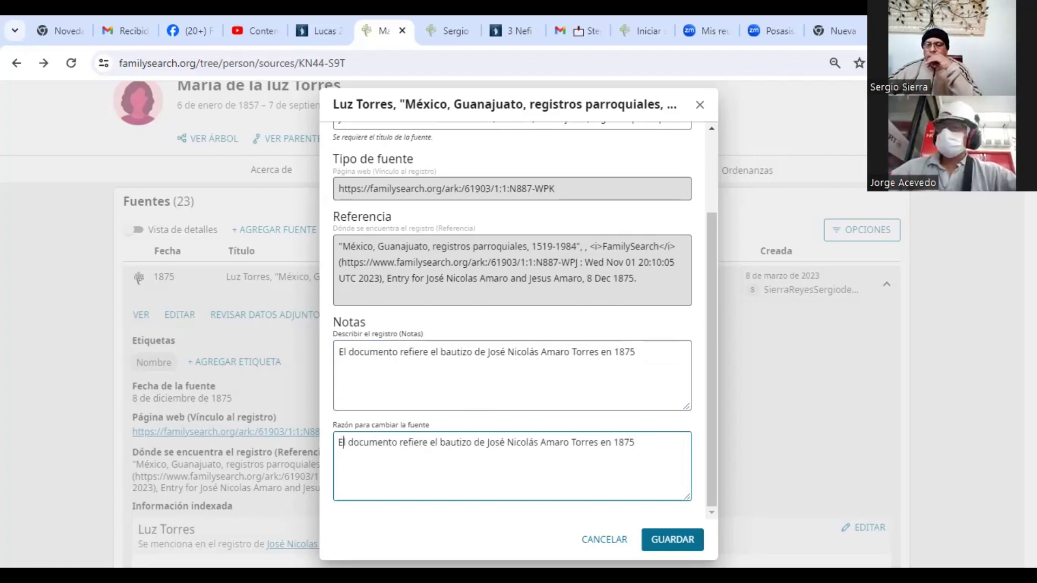
click(688, 513)
click(673, 540)
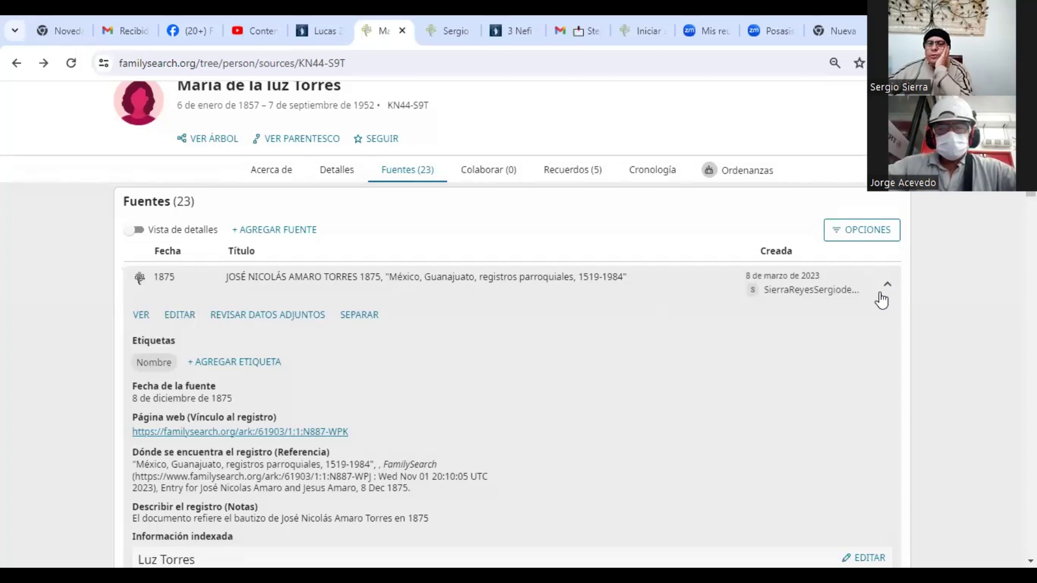
Collapse and reopen the retitled 1875 source, review its note and indexed baptism data, and collapse it again
click(289, 287)
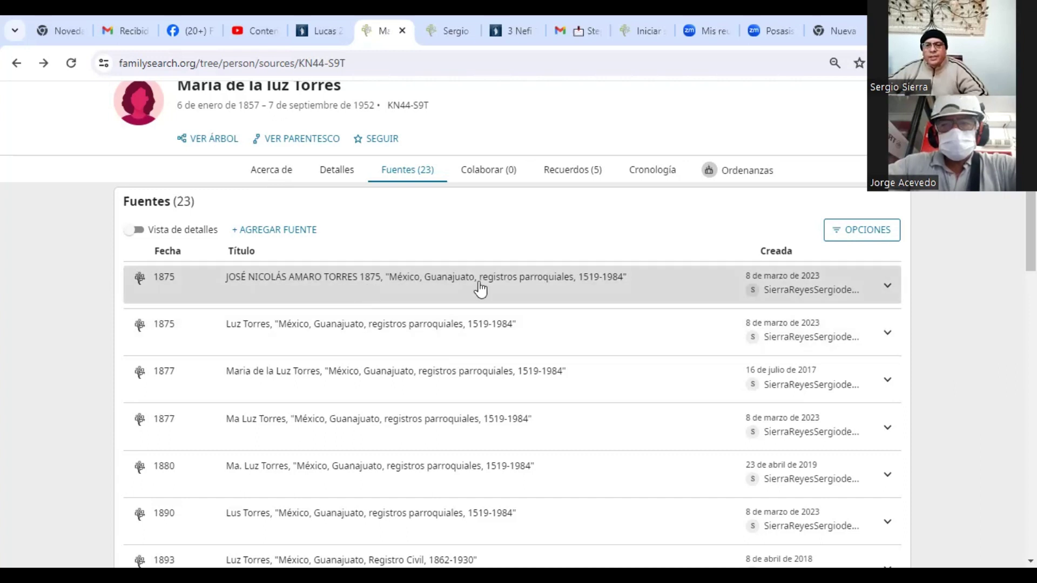
click(328, 288)
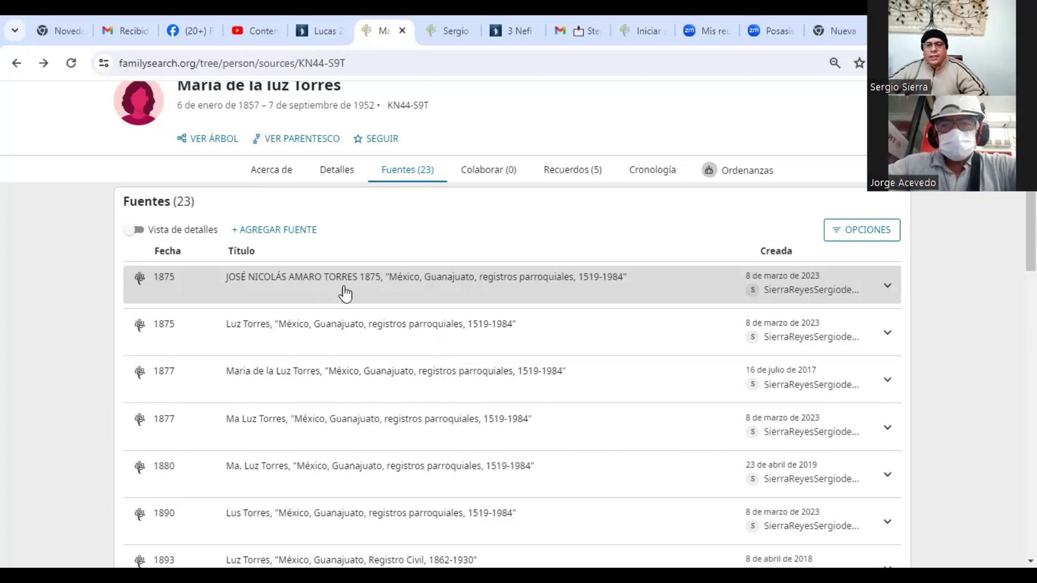
scroll(502, 380, down, 7)
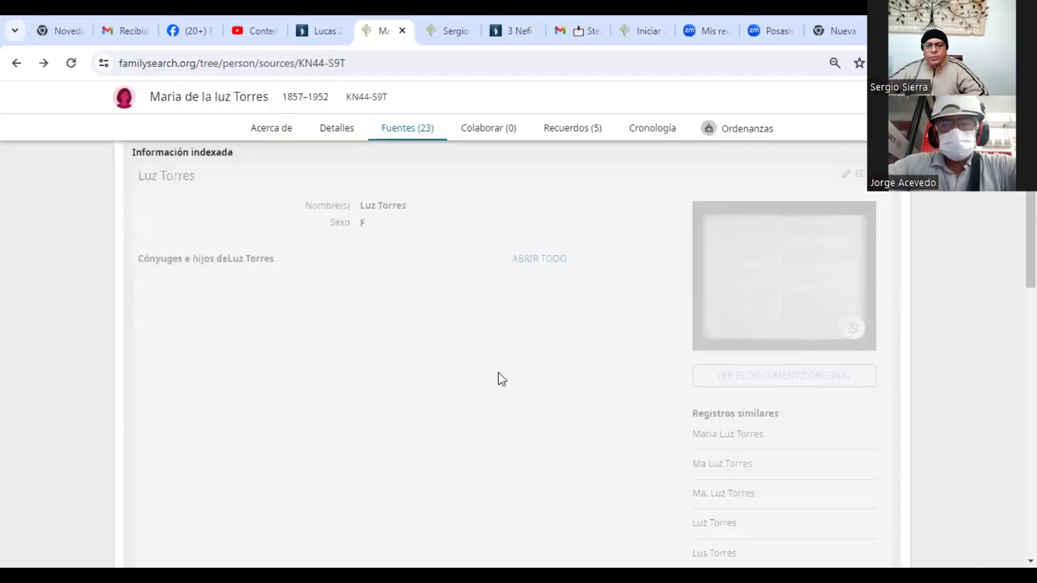
scroll(498, 377, up, 4)
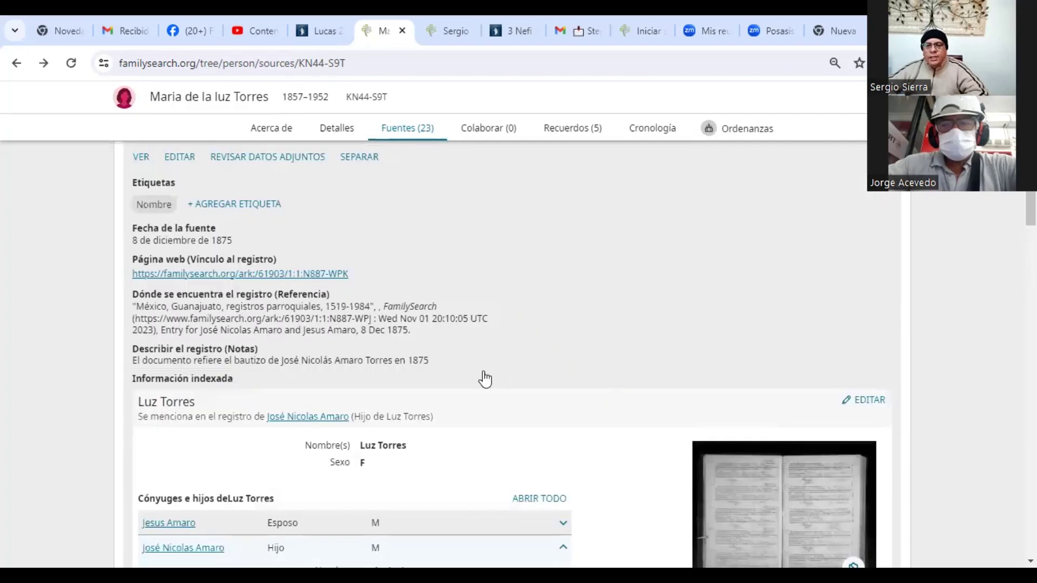
scroll(471, 378, up, 4)
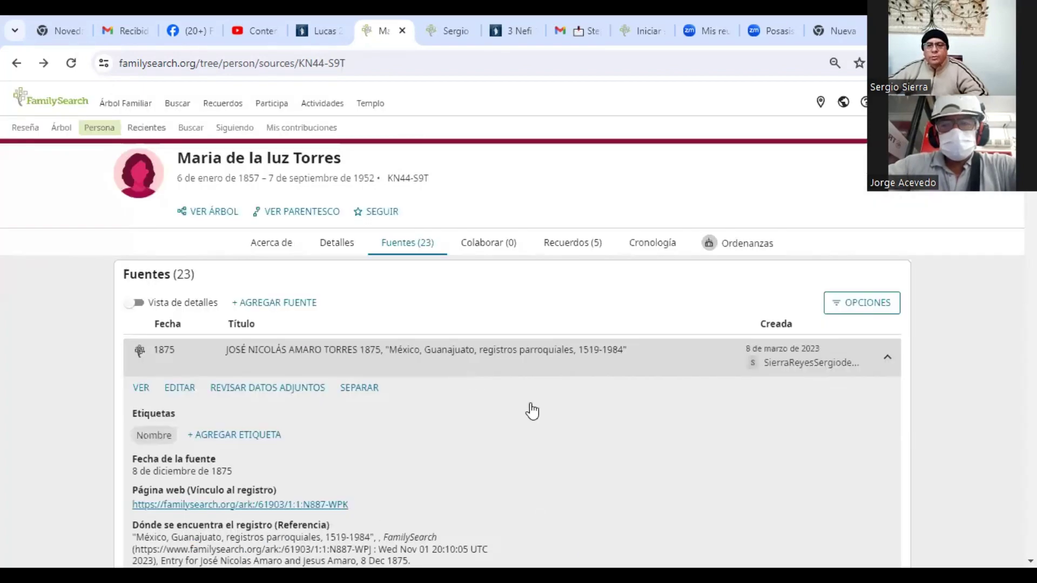
scroll(528, 411, down, 7)
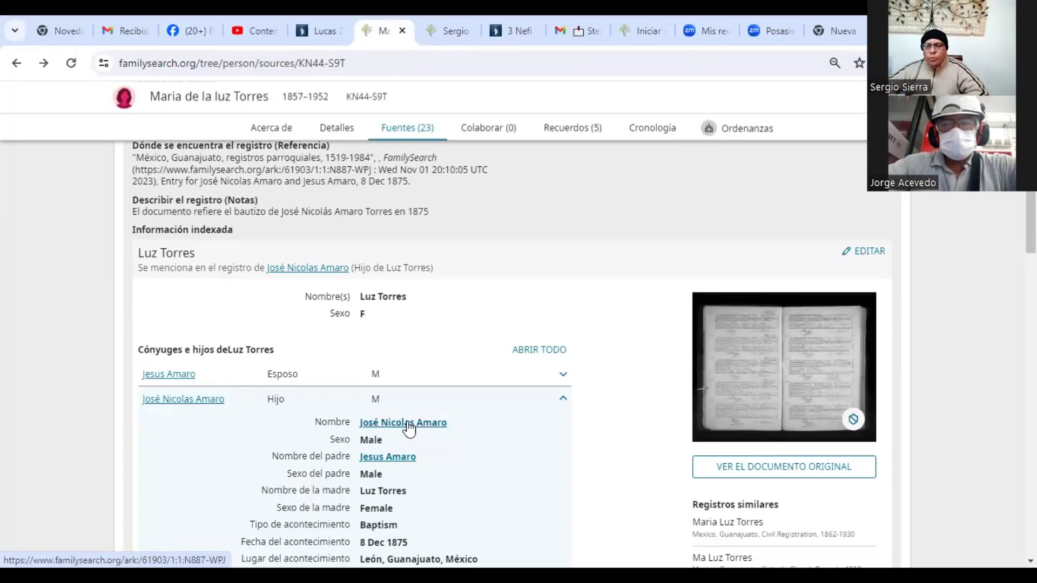
scroll(406, 428, up, 5)
scroll(407, 427, up, 2)
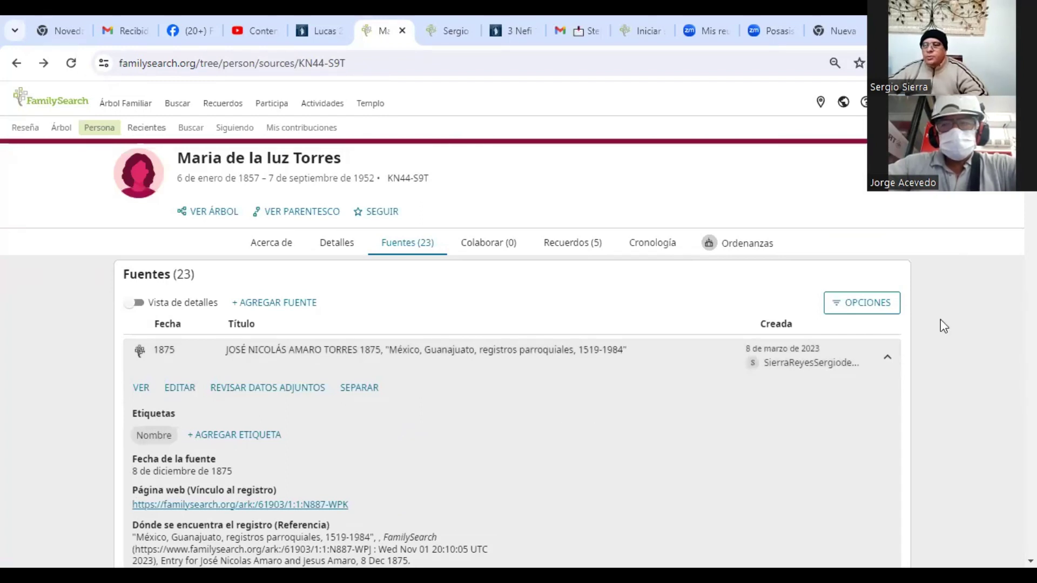
click(888, 361)
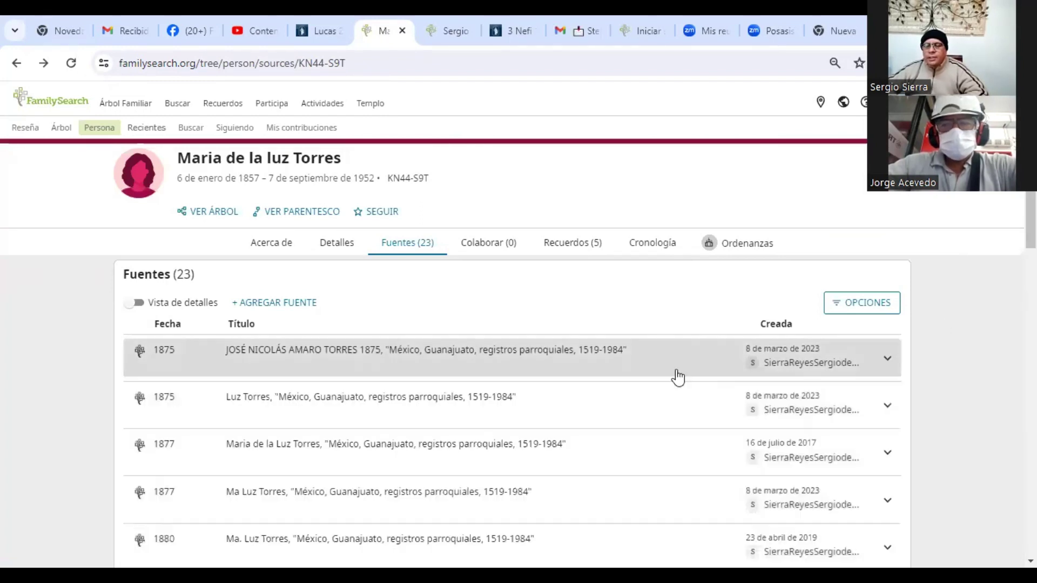
Find the 1909 marriage source created by FamilySearch in the source list and examine its indexed spouses, parents, date and place
scroll(527, 406, down, 5)
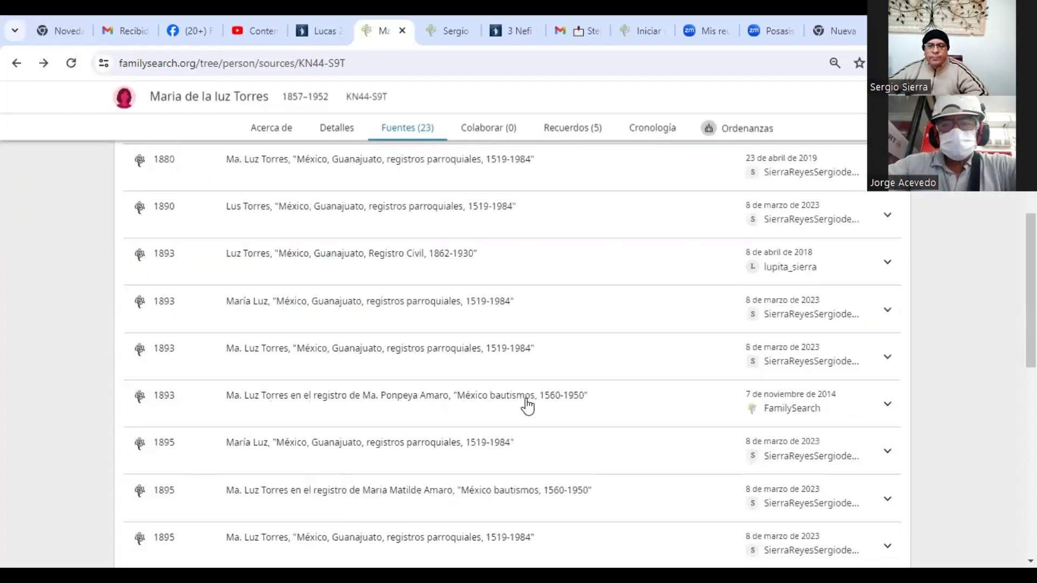
scroll(527, 406, down, 8)
scroll(527, 406, down, 3)
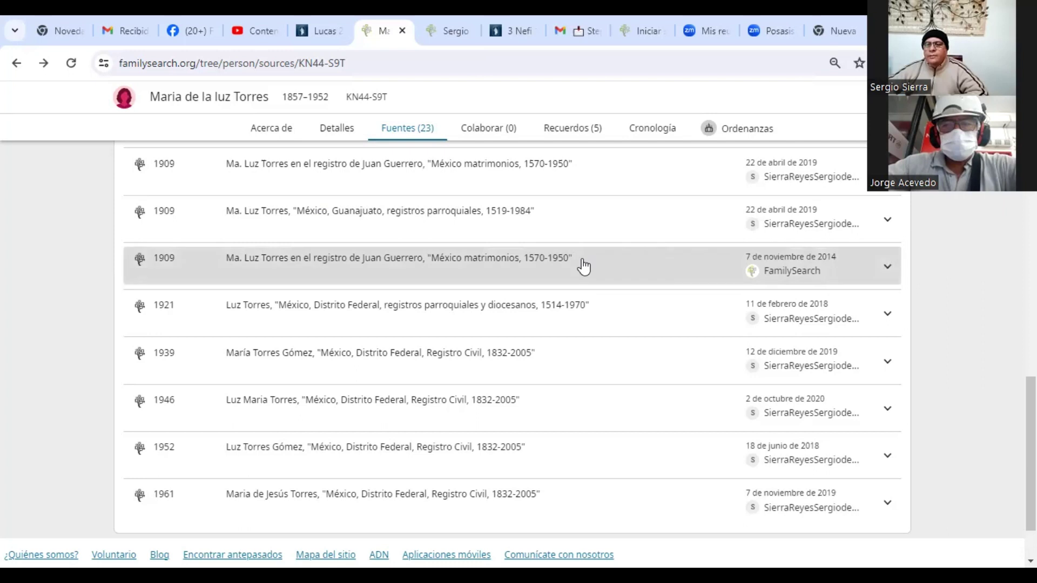
click(756, 274)
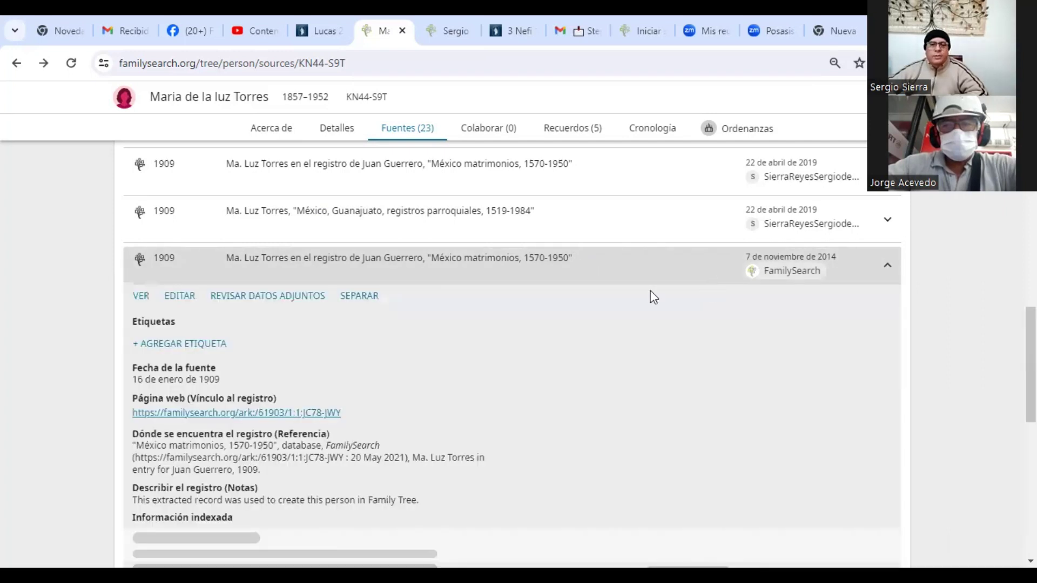
scroll(514, 313, down, 7)
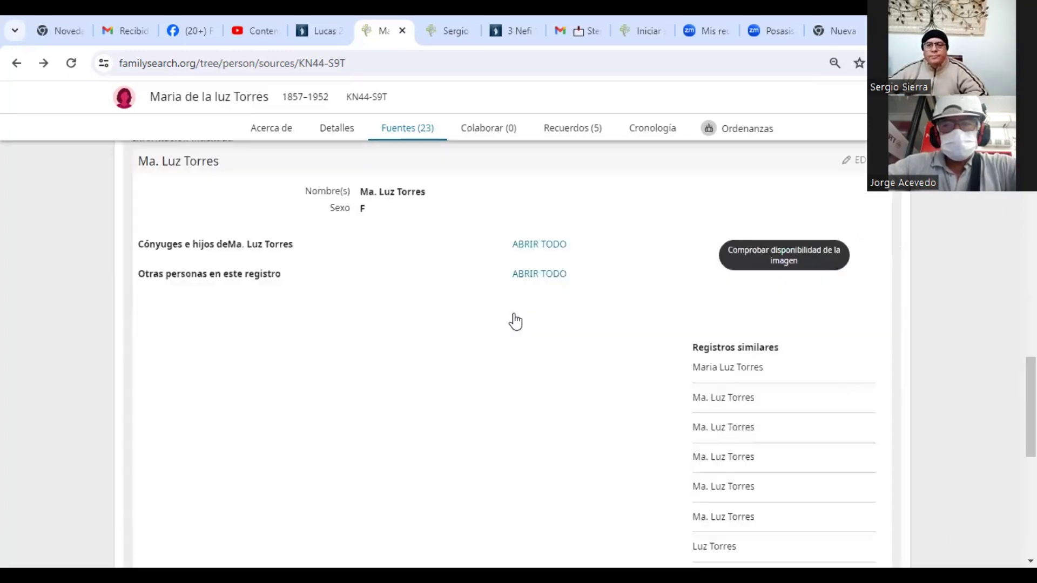
scroll(516, 320, down, 3)
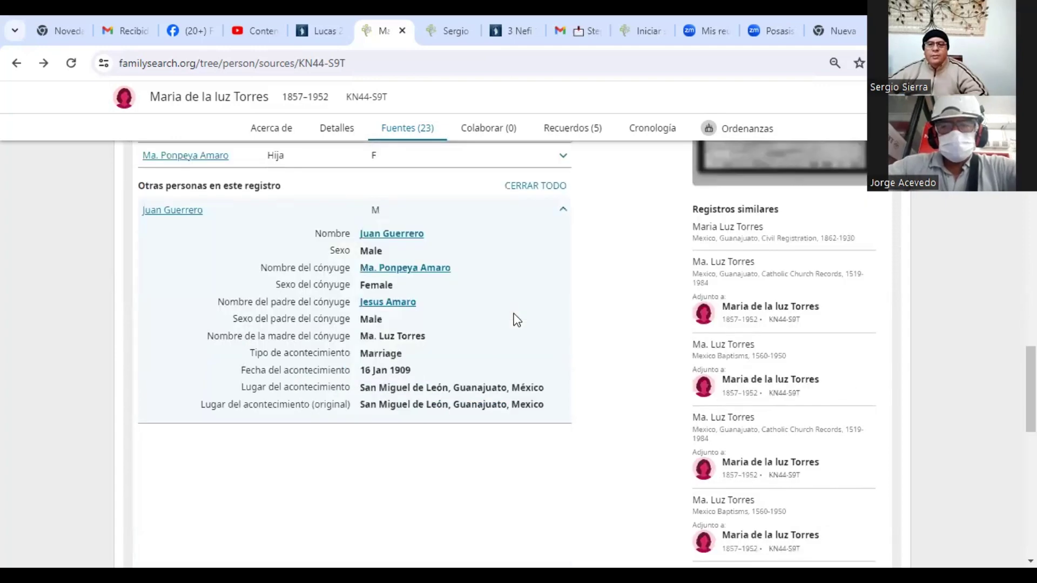
scroll(516, 320, up, 1)
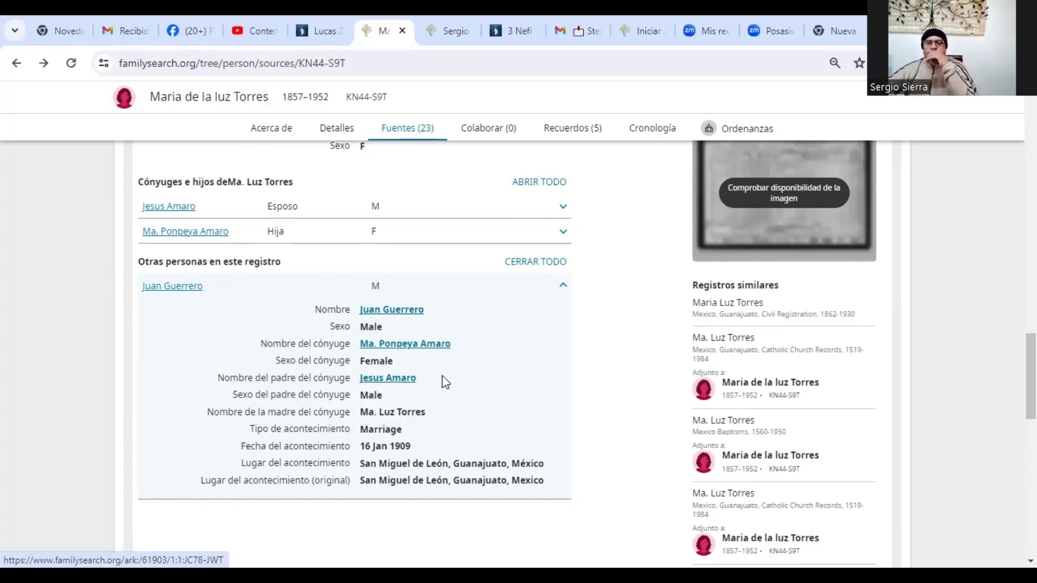
Edit the 1909 marriage source created by FamilySearch and replace the title's wording before the groom's name with "Matrimonio de"
scroll(448, 382, up, 5)
scroll(447, 382, up, 5)
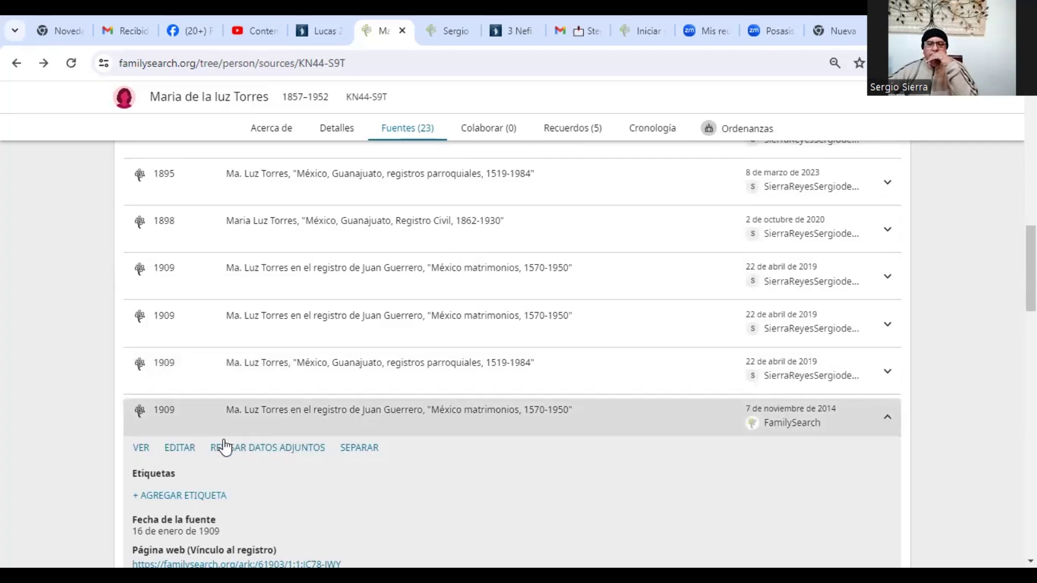
click(187, 446)
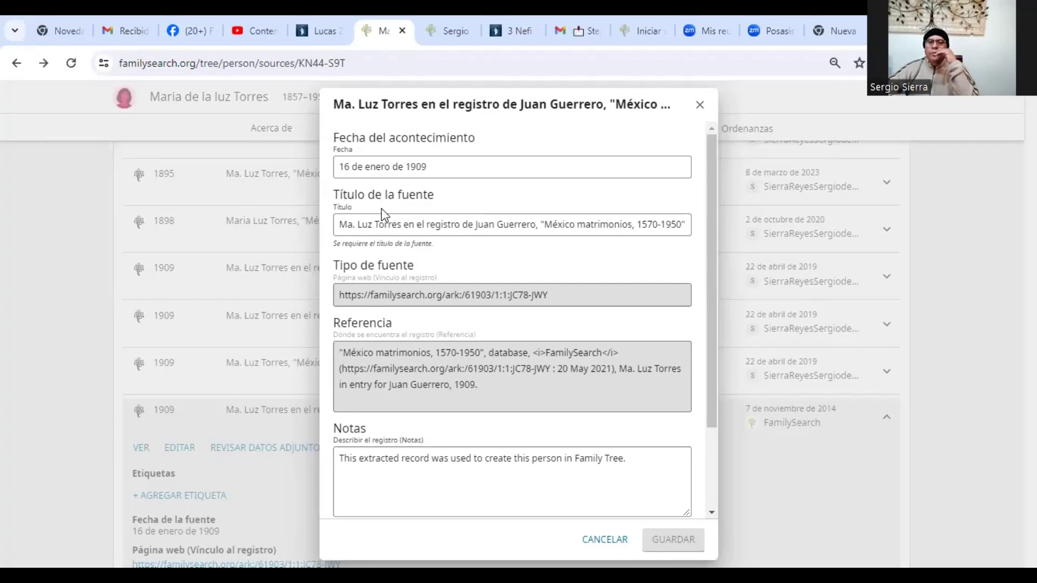
click(335, 216)
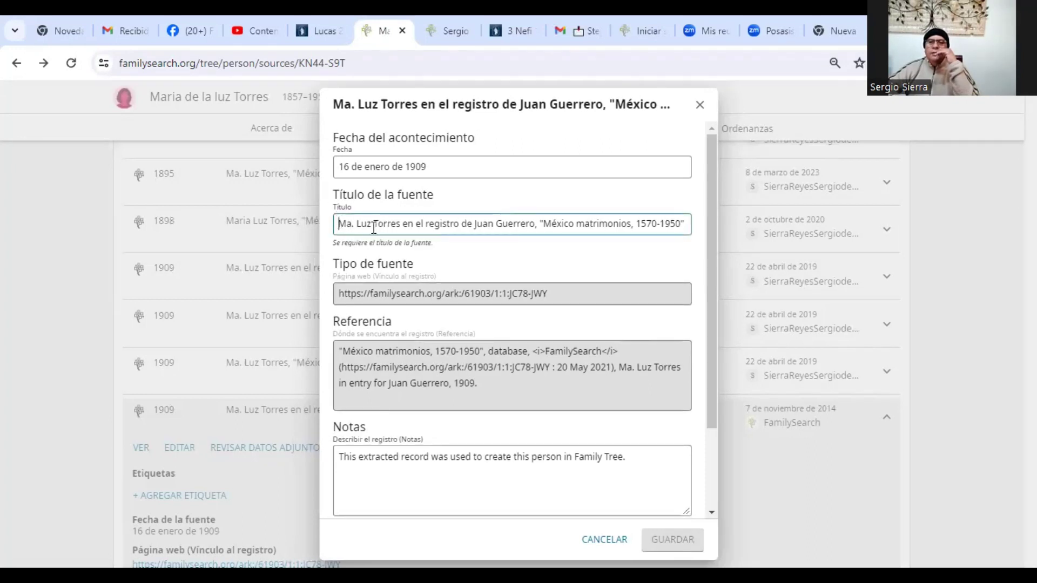
drag(374, 227, 471, 240)
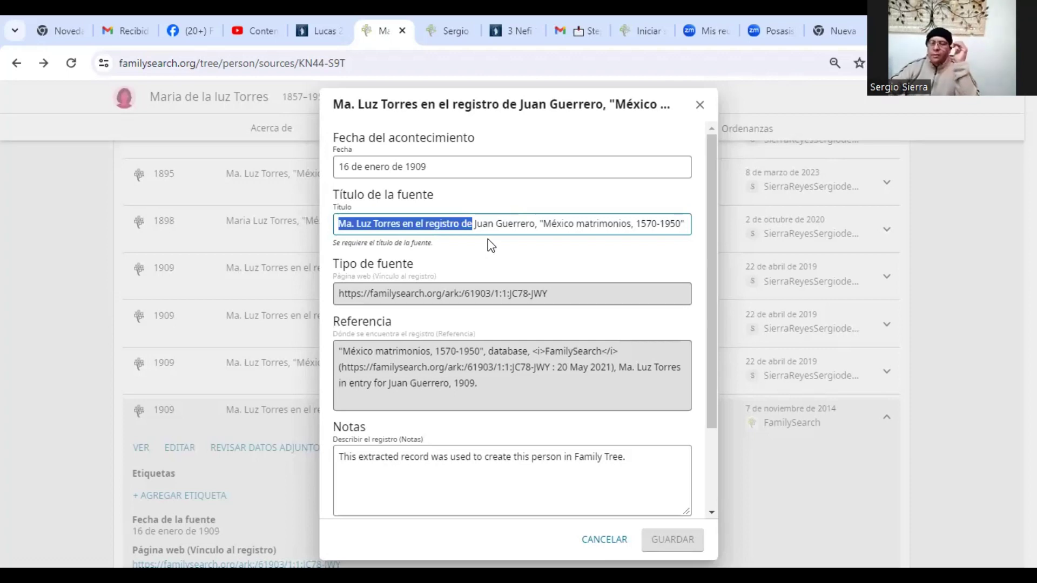
key(BackSpace)
text(B)
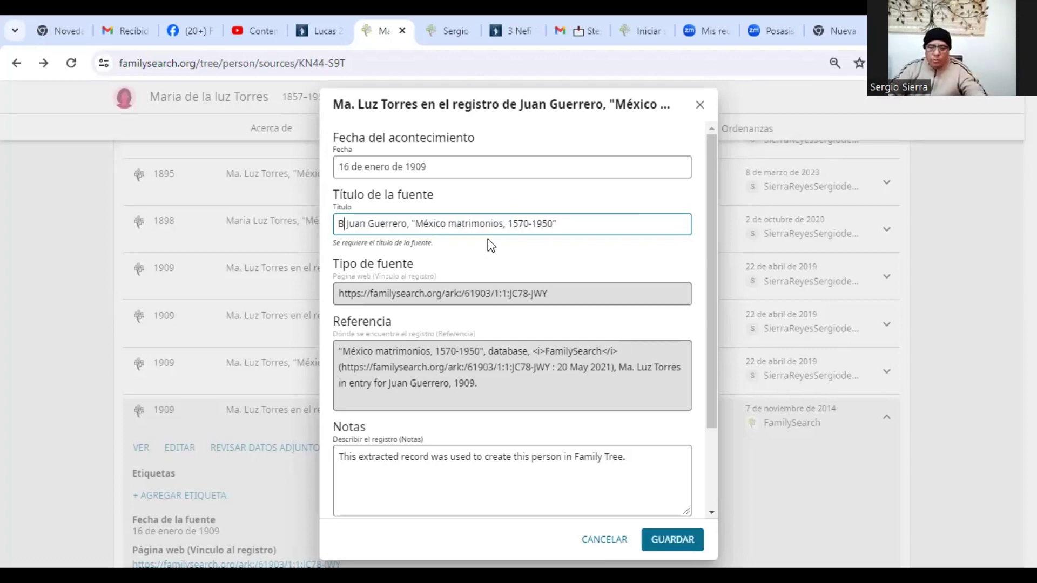
text(od)
key(BackSpace)
key(BackSpace)
key(BackSpace)
text(Matrimonio de)
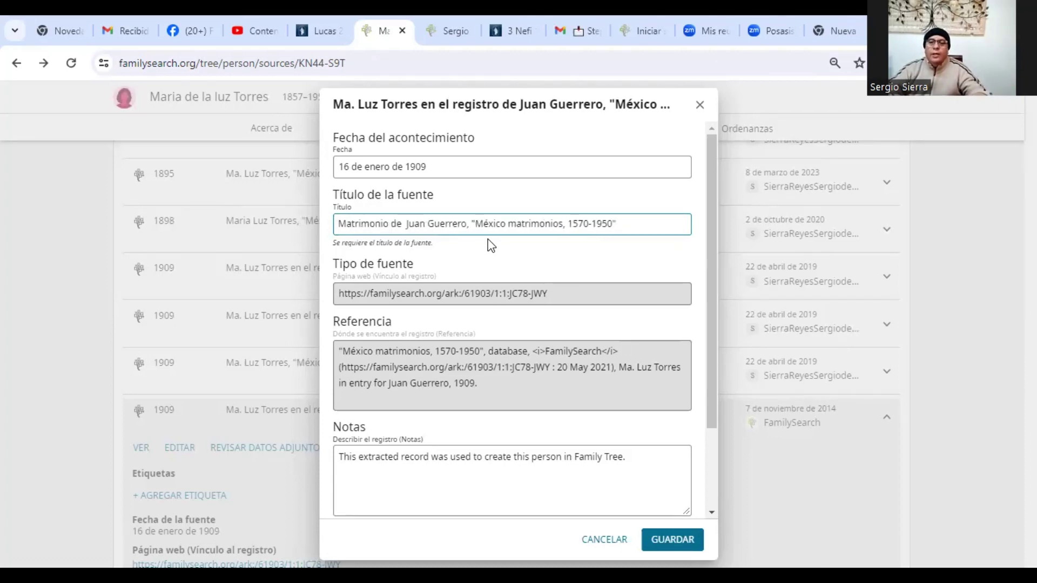
key(BackSpace)
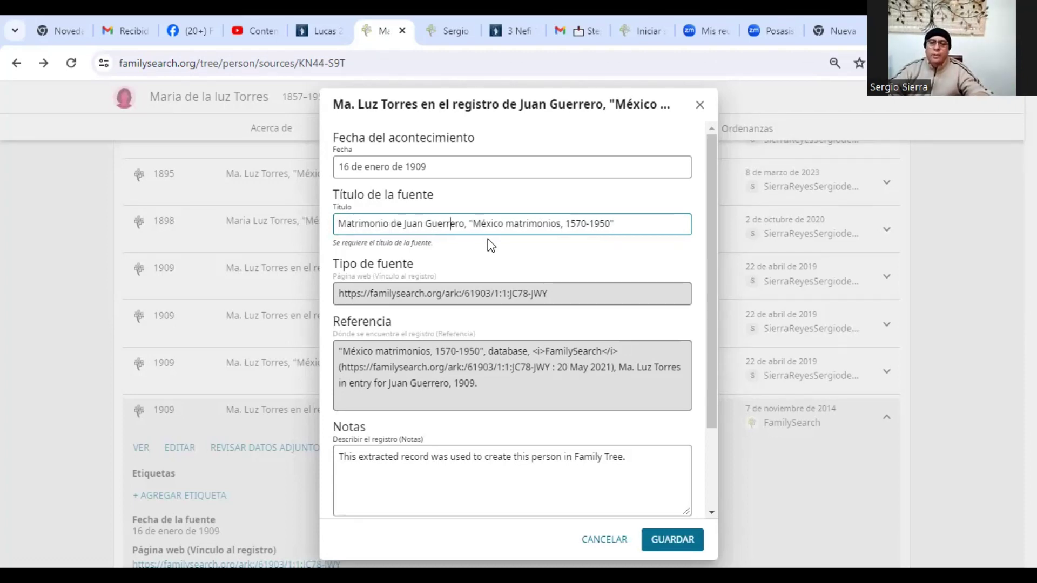
Extend the source title after the groom's name with "y", the bride's first name and surname, and "1909."
key(Right)
key(Right)
key(BackSpace)
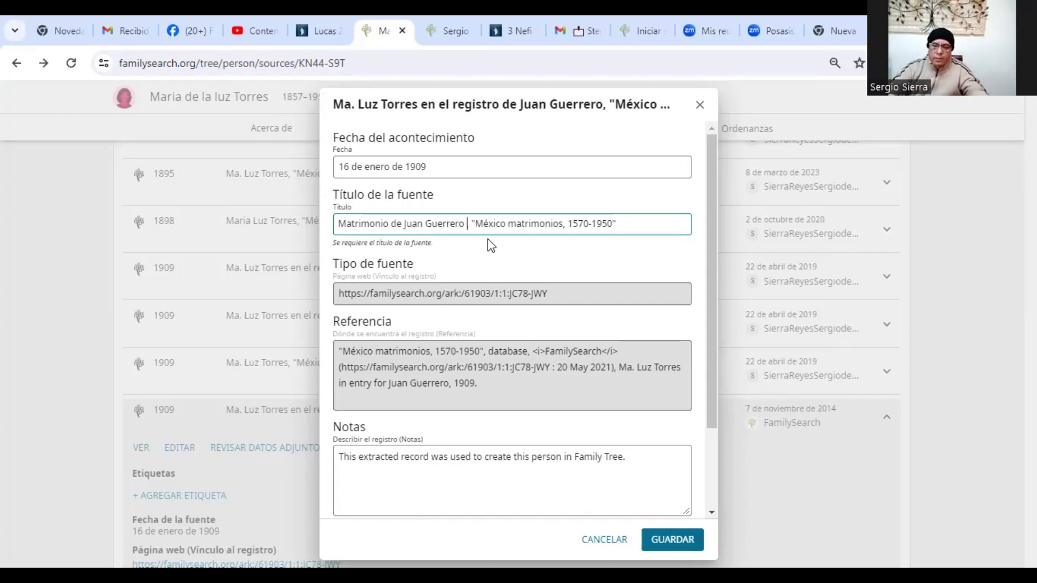
text(y)
text(Pompeya,)
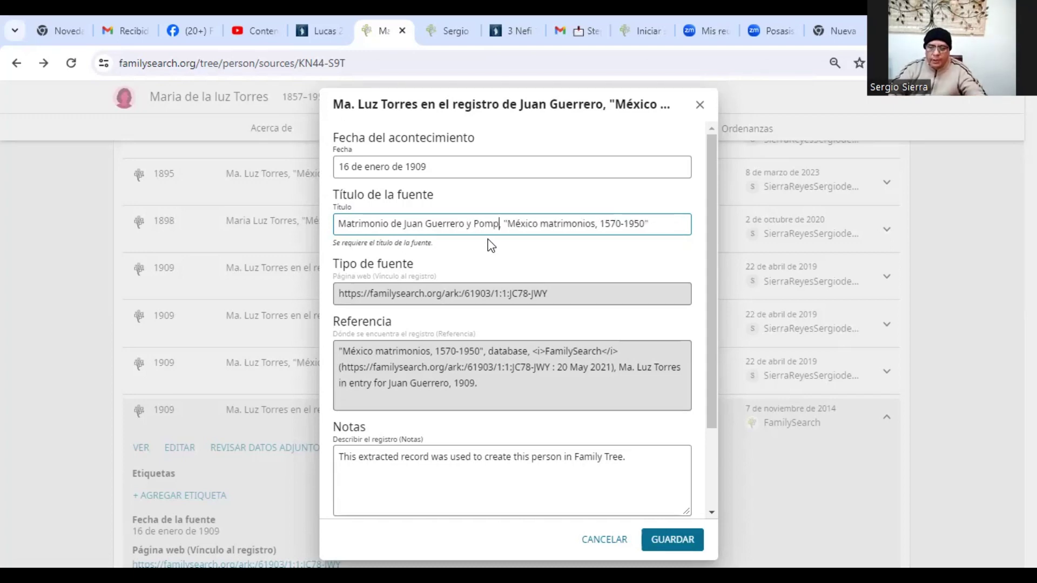
text( Amaro,)
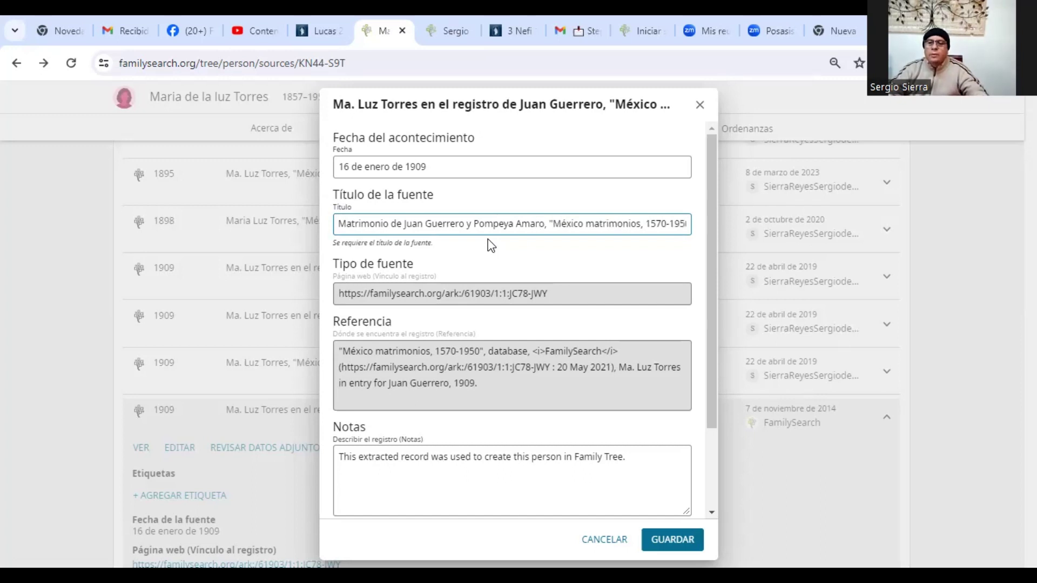
key(Delete)
text(1909,)
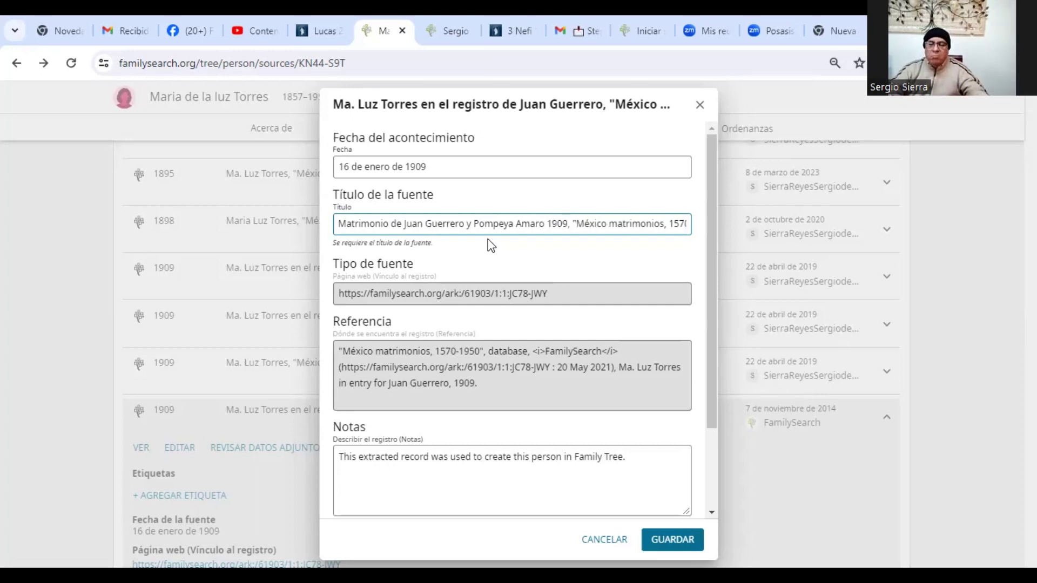
key(BackSpace)
text(.)
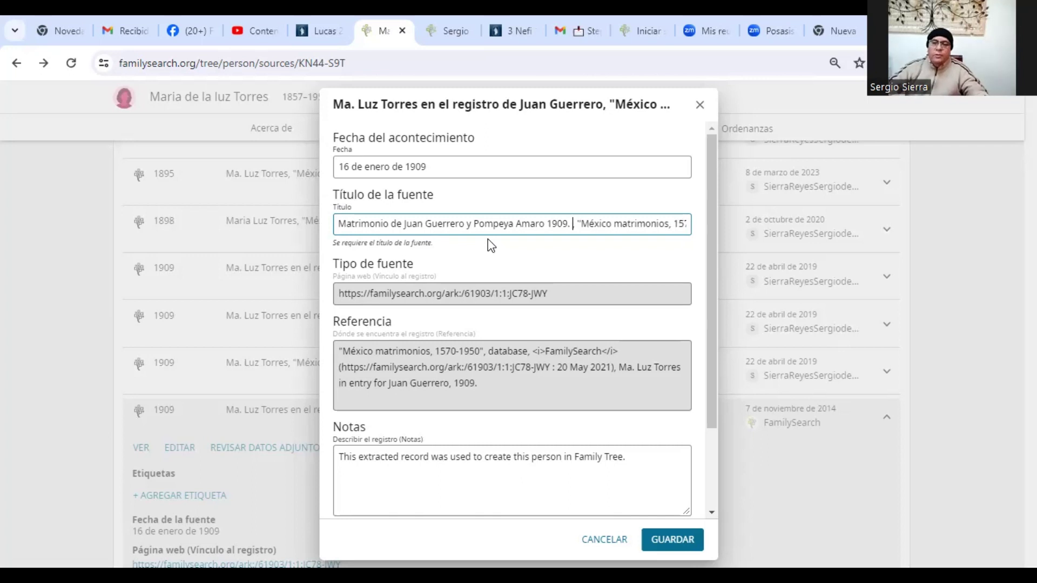
Add a second note line, "Aparecen en el registro" plus both parents' names and "padres de" the bride's first name, then save and collapse the source
click(637, 476)
key(Return)
text(Apare)
text(cen:)
text(en el registro)
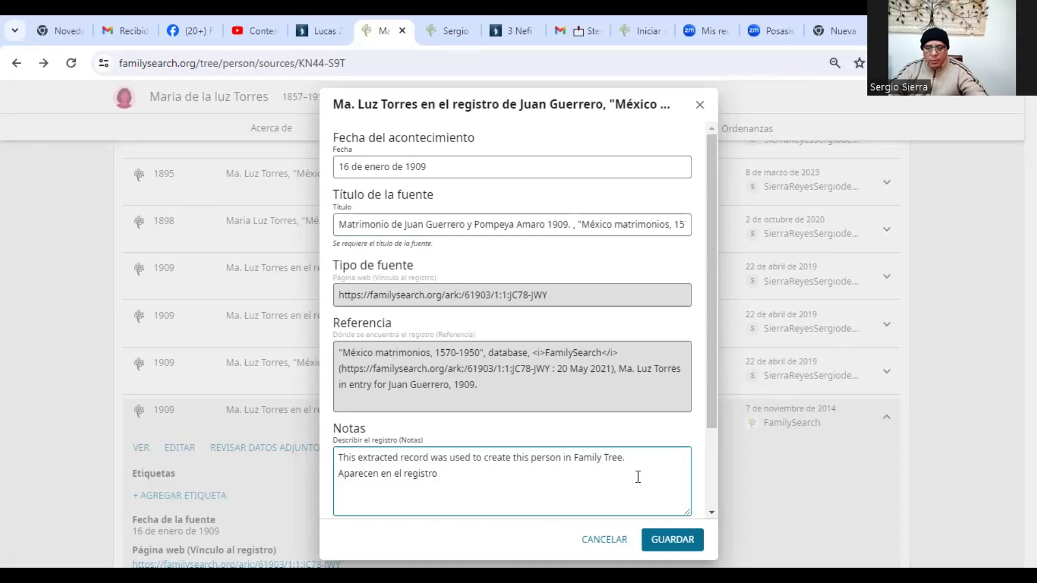
text( María de la Luz Torres y Jes)
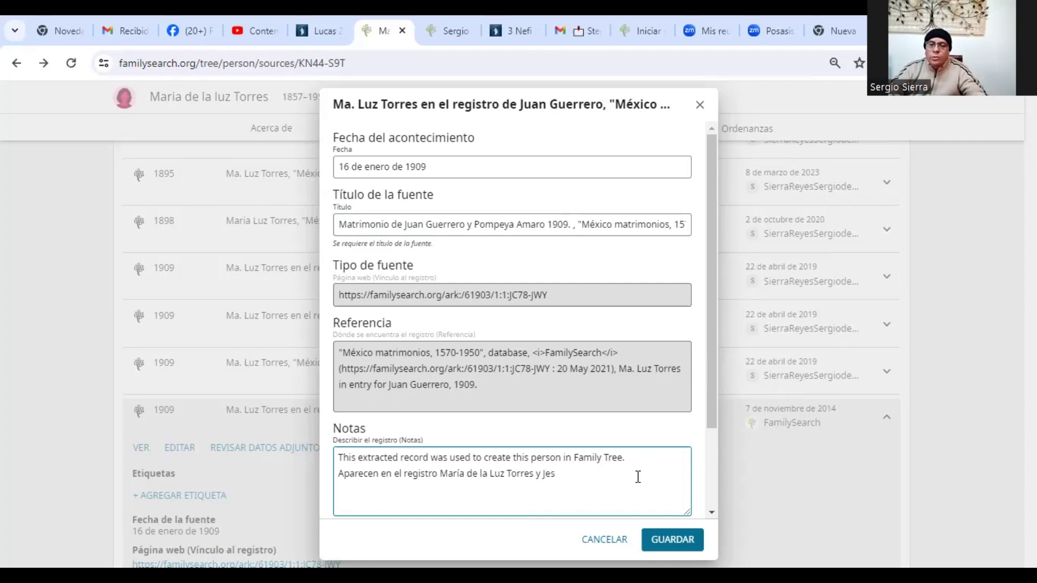
text(ús )
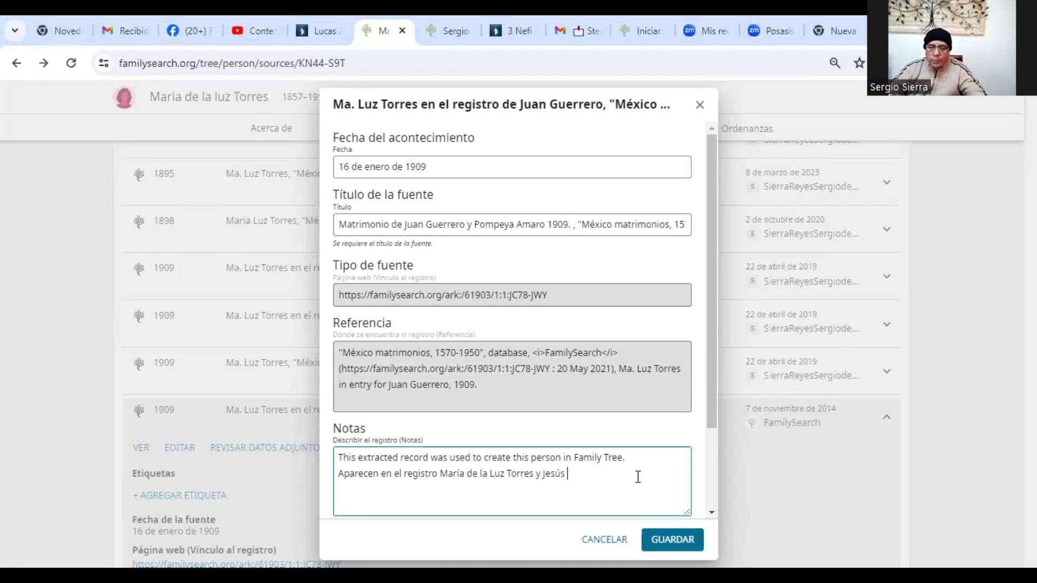
text(Amaro, padres de Pomp)
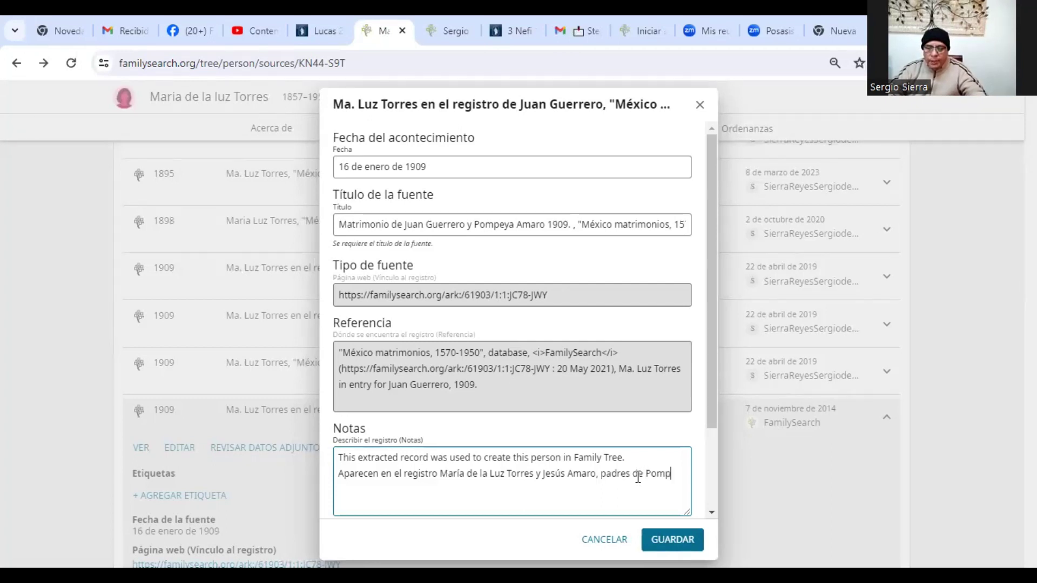
text(eya)
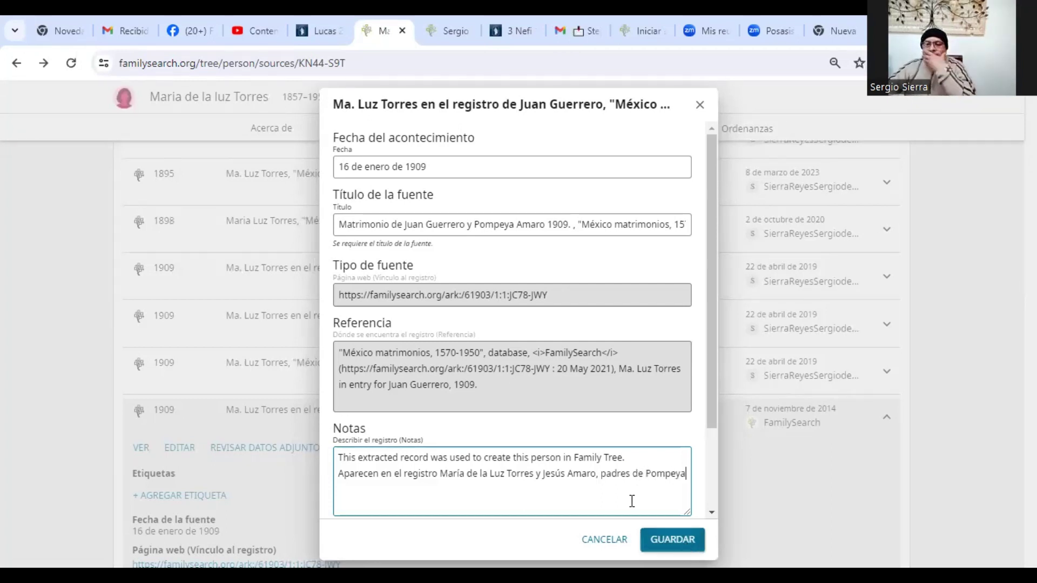
click(651, 533)
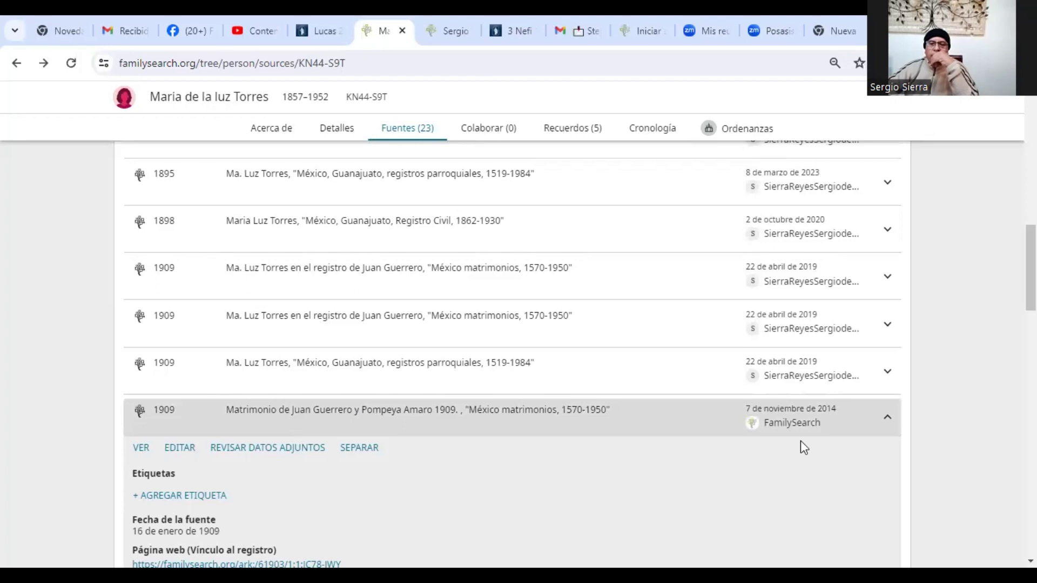
click(887, 424)
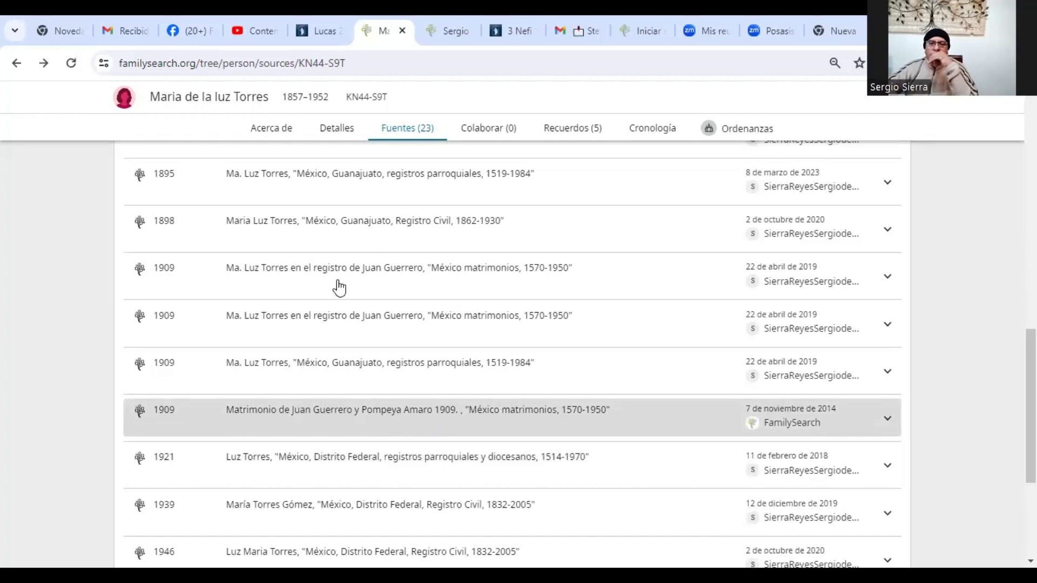
Go to the ancestor's memories and choose the "Constitución de 1857" picture as her portrait
scroll(338, 288, up, 2)
scroll(338, 288, up, 5)
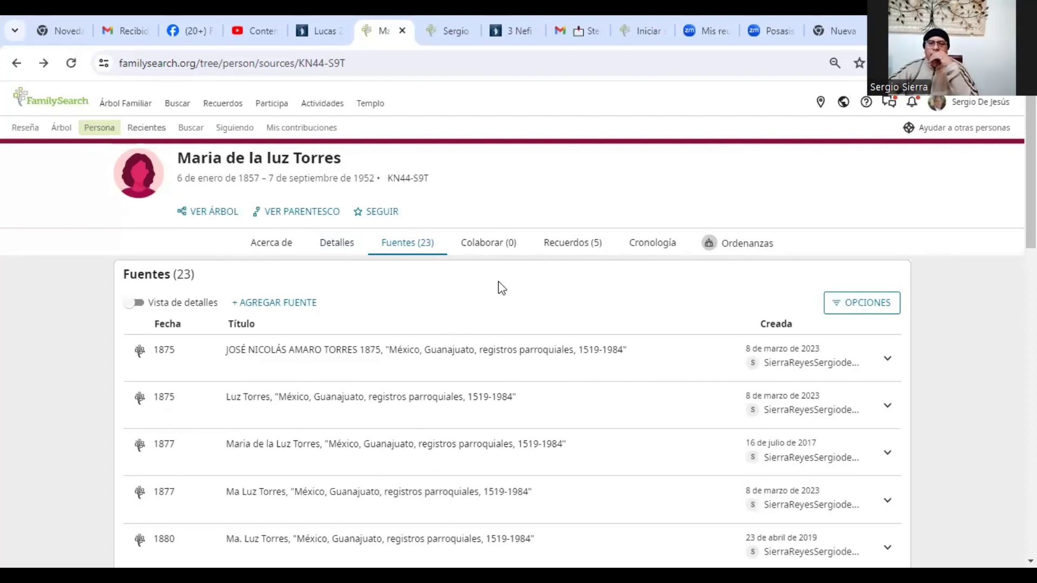
click(552, 248)
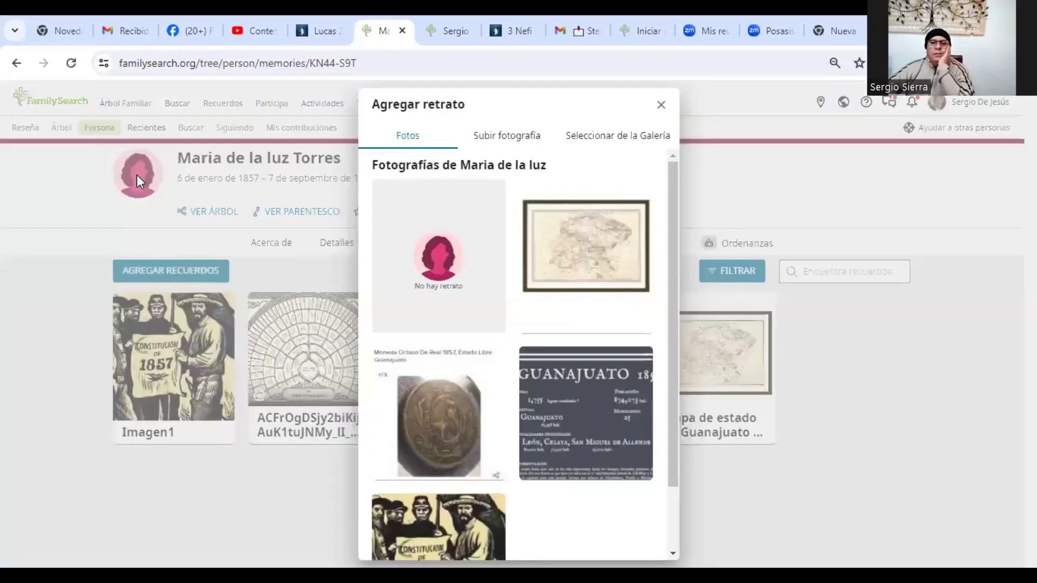
click(137, 175)
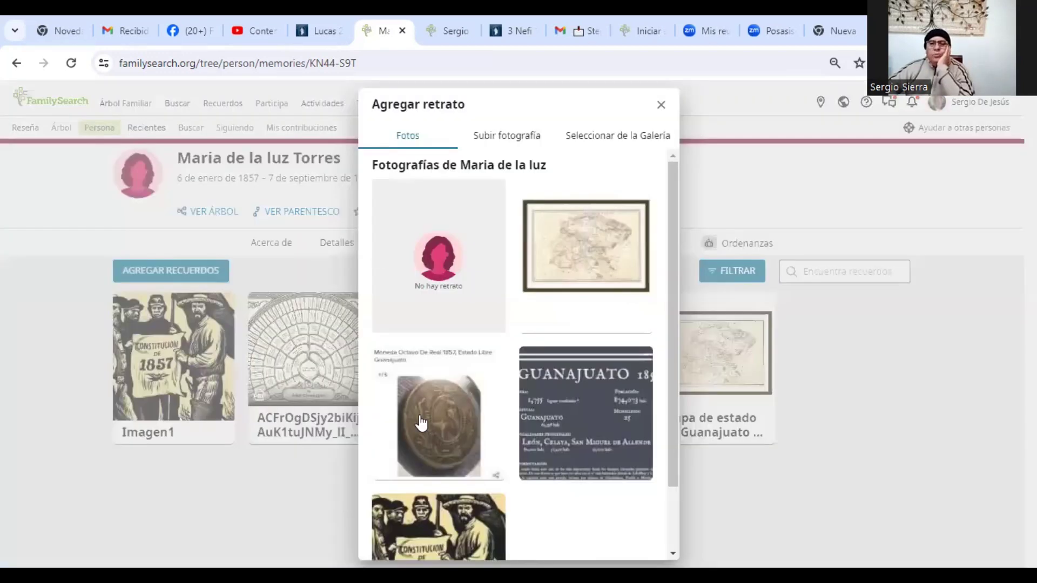
click(437, 530)
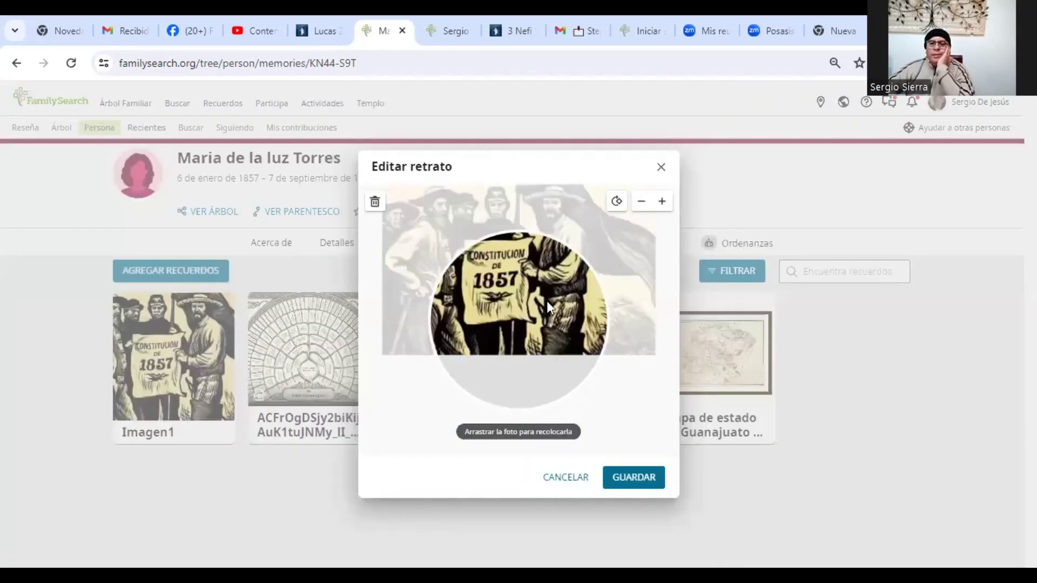
Zoom out the portrait picture, reposition it so the figures and the 1857 banner fill the circle, and save the portrait
click(641, 204)
click(642, 203)
click(641, 203)
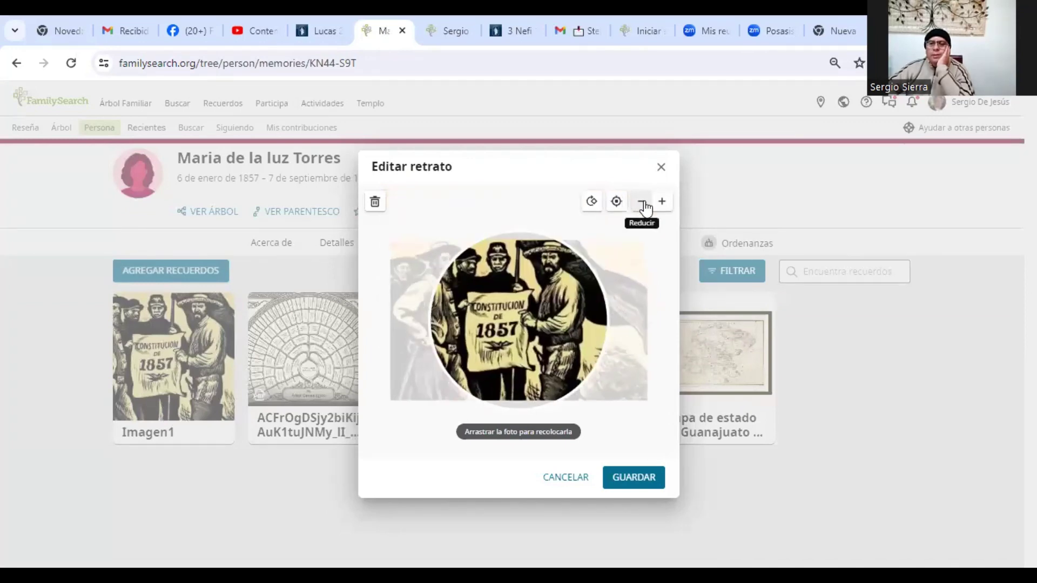
drag(572, 336, 578, 349)
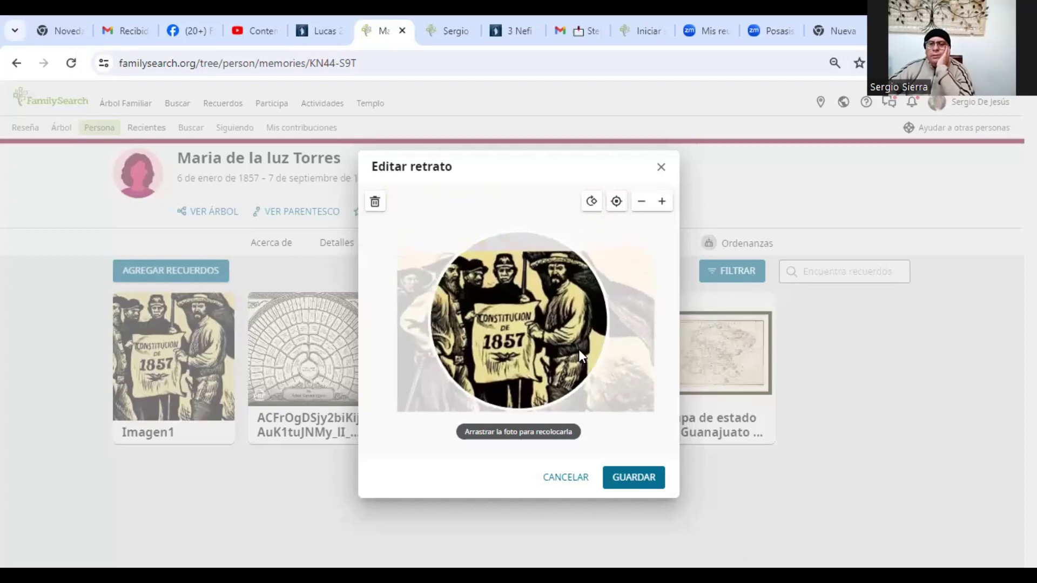
click(634, 477)
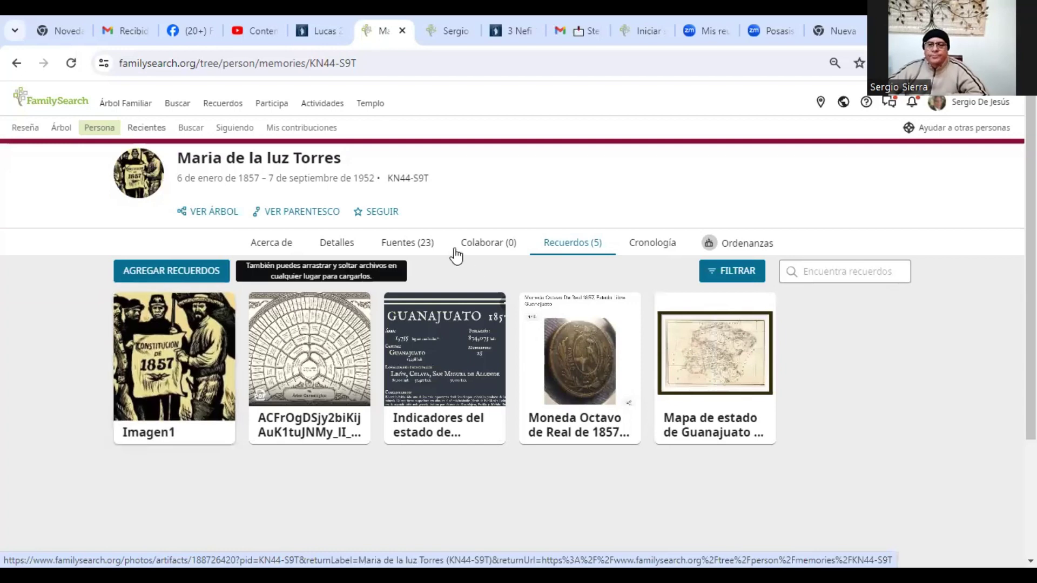
Return to the ancestor's sources, review the note of the retitled 1909 marriage source, and collapse it
click(409, 244)
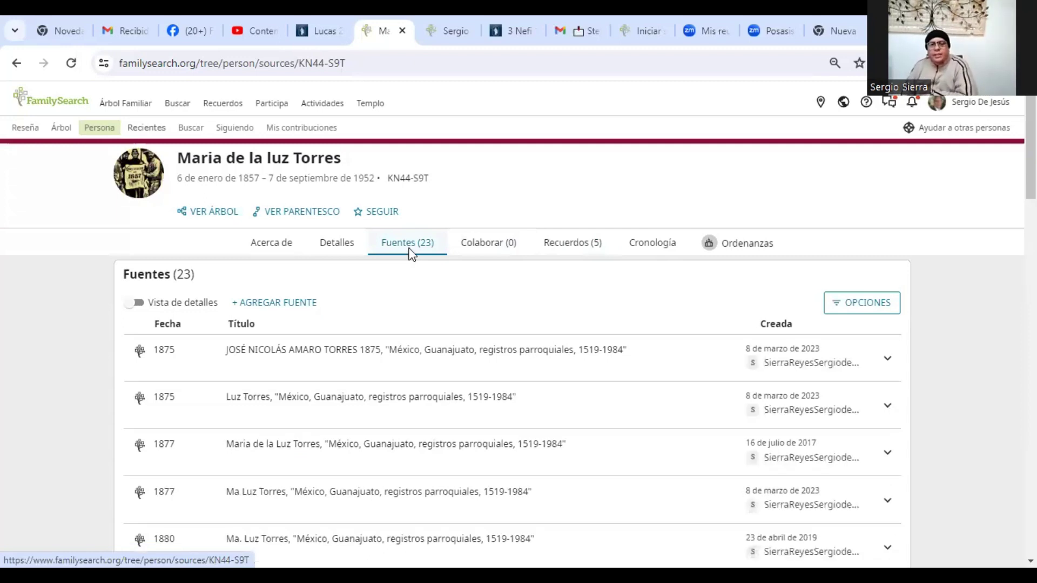
scroll(411, 255, down, 10)
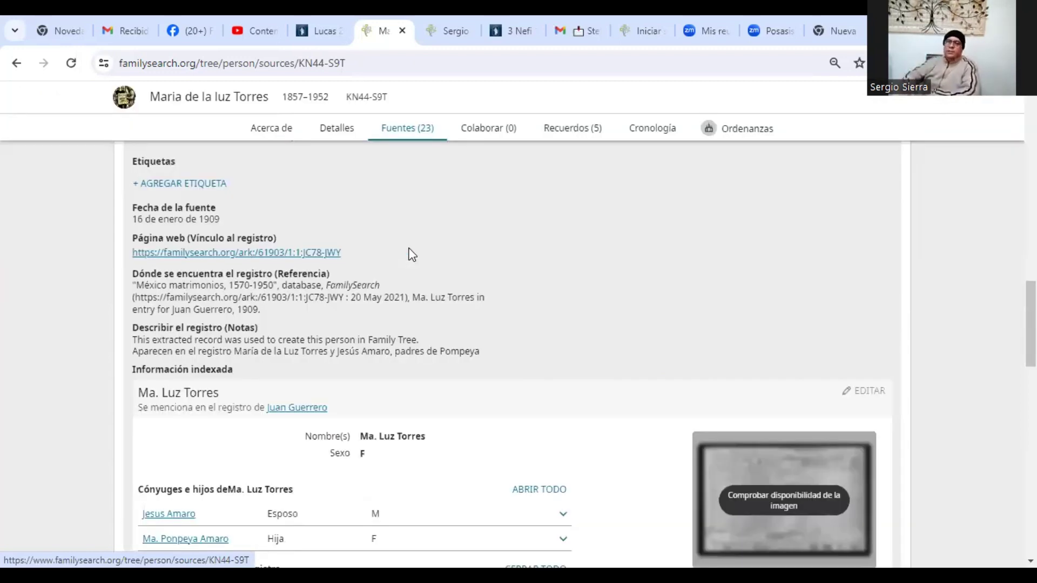
scroll(601, 252, up, 1)
scroll(890, 263, up, 3)
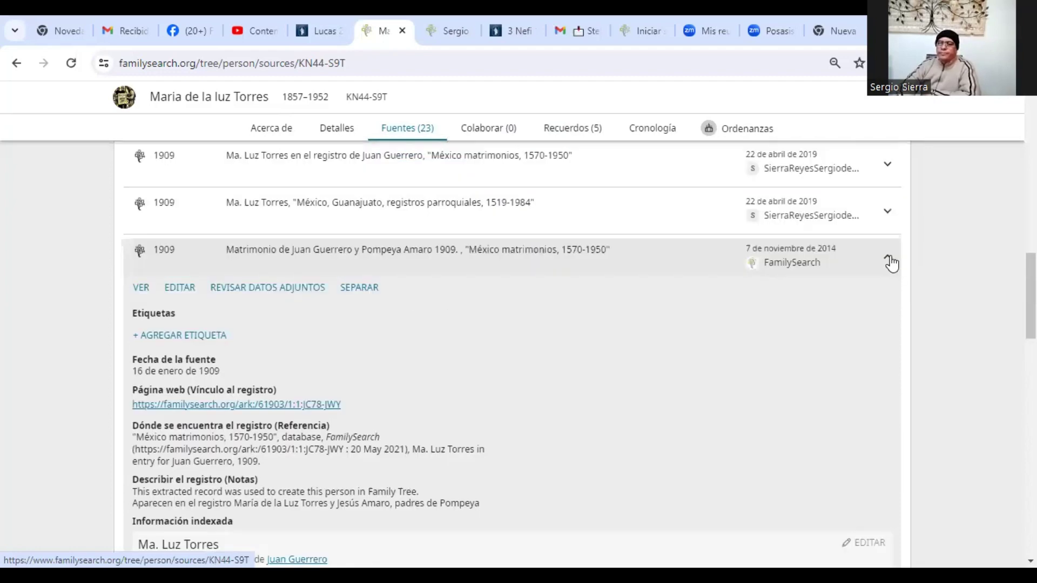
click(888, 259)
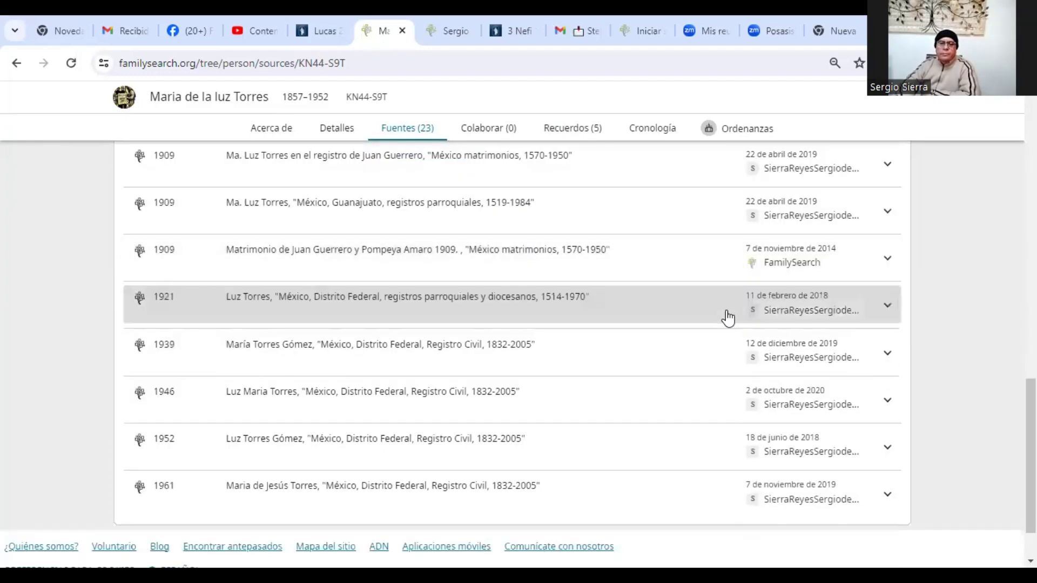
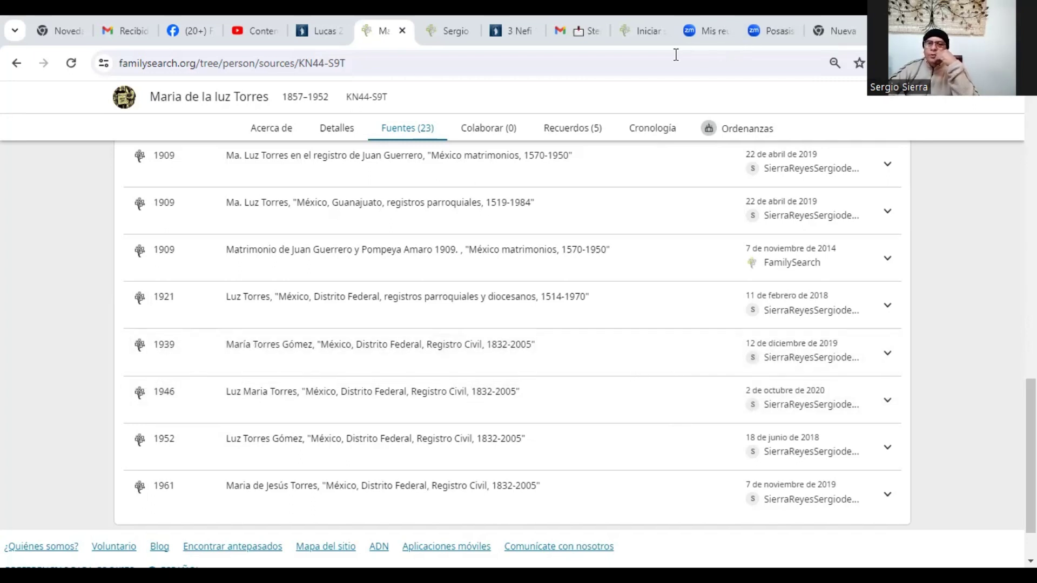
Open the genealogical fan chart from the ancestor's memories and return to the memories gallery
click(556, 138)
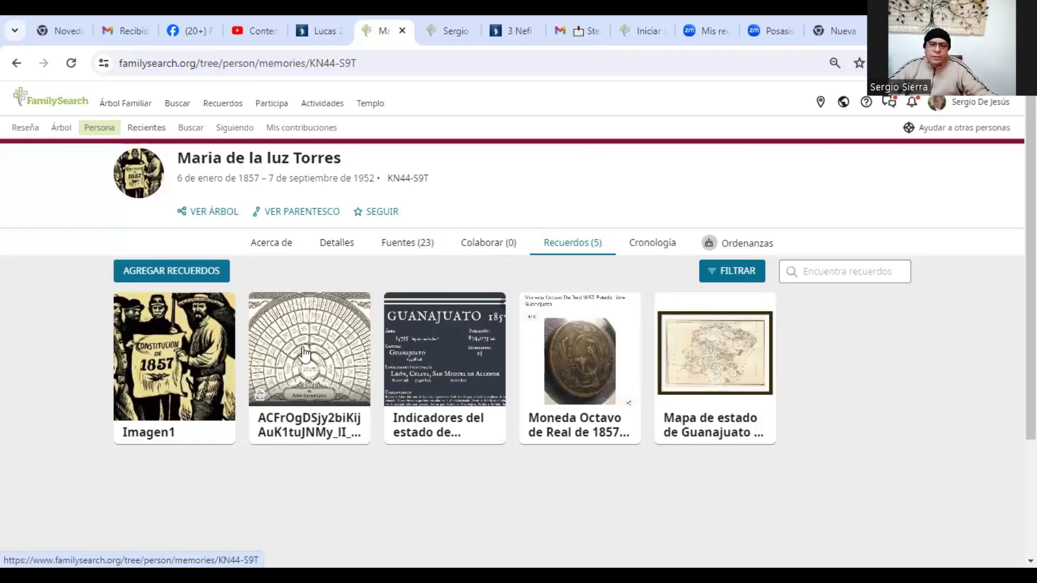
right_click(292, 366)
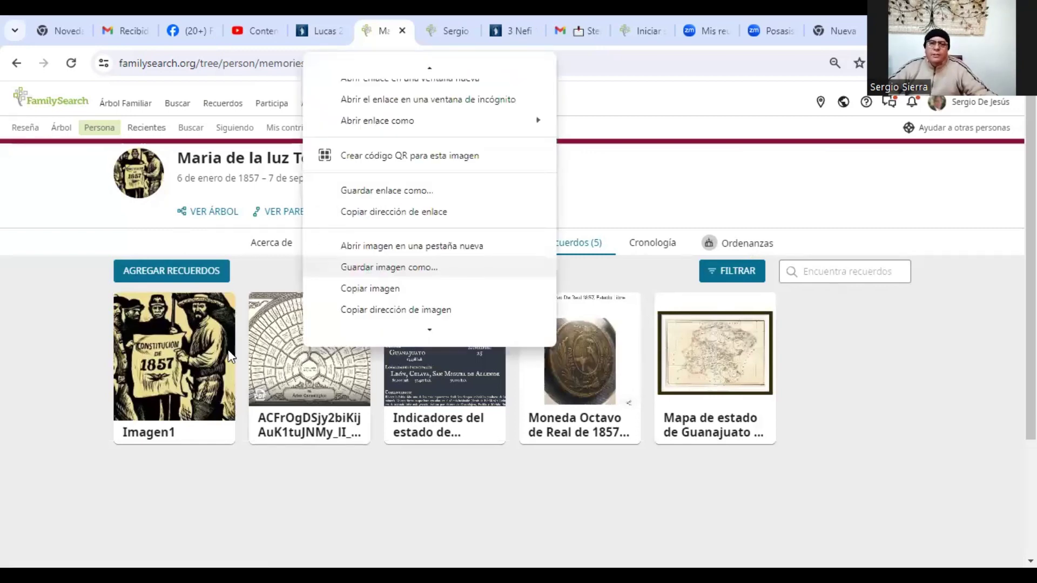
key(Escape)
click(269, 372)
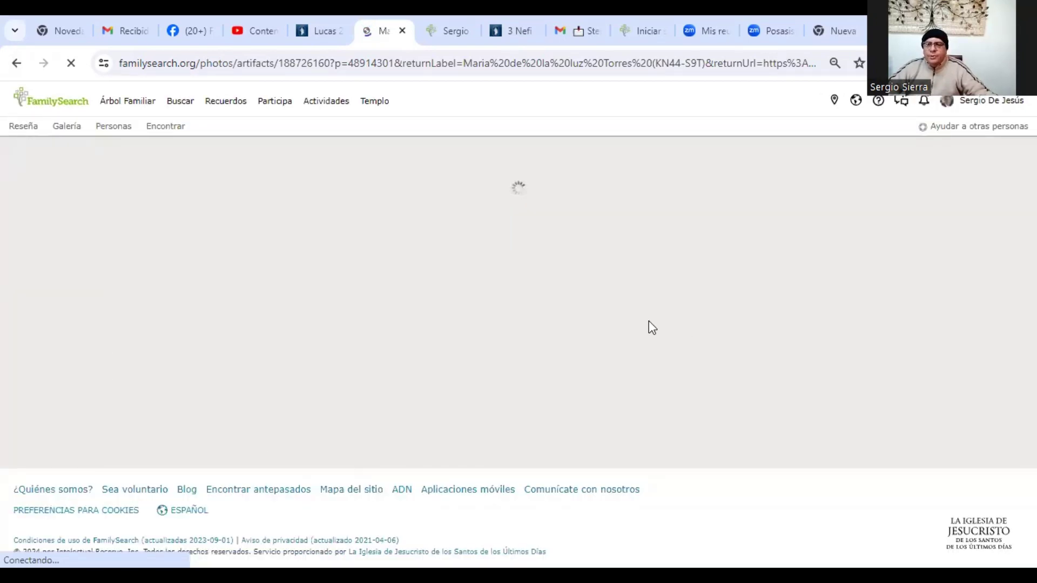
key(alt+Left)
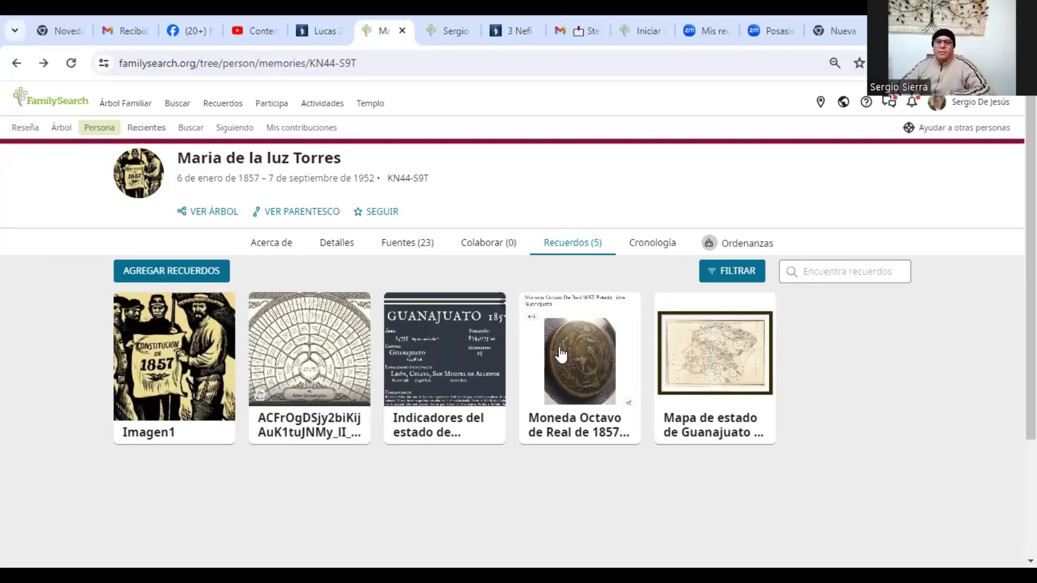
Open the Guanajuato 1857 state indicators memory, read through the image, and return to the memories gallery
click(482, 348)
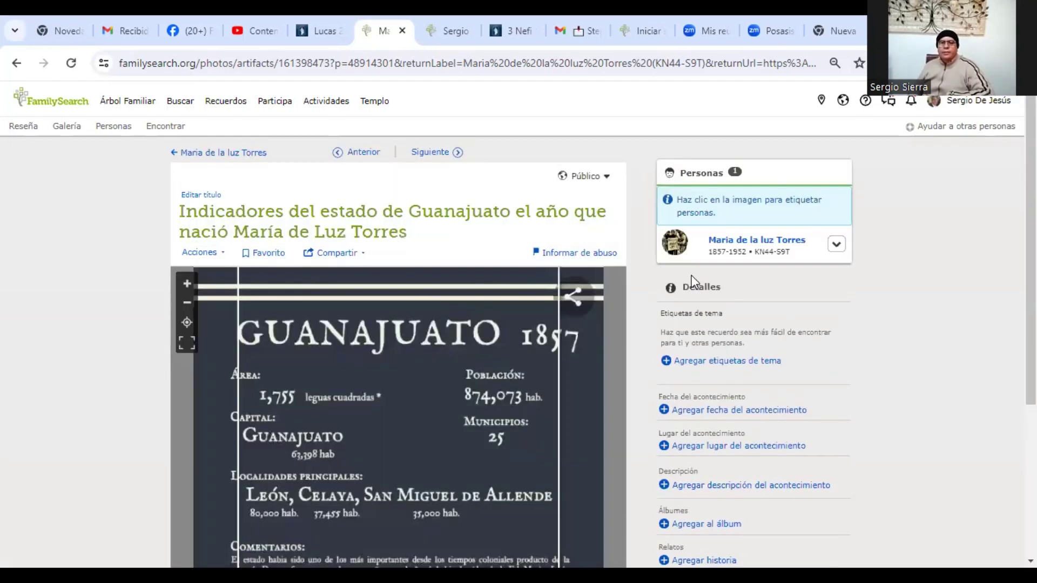
scroll(601, 261, down, 5)
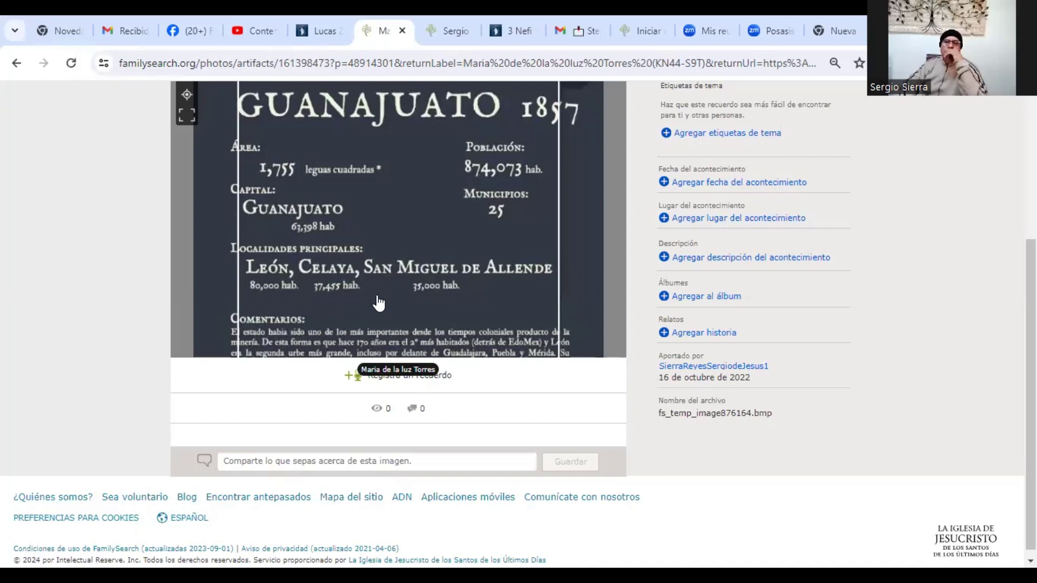
scroll(409, 304, down, 1)
scroll(409, 304, up, 3)
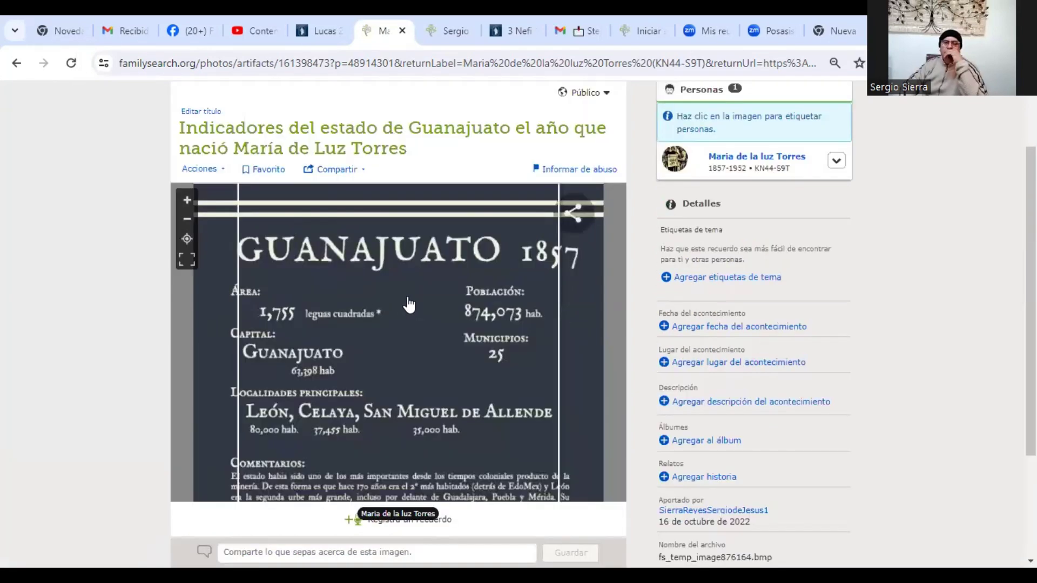
scroll(437, 351, up, 1)
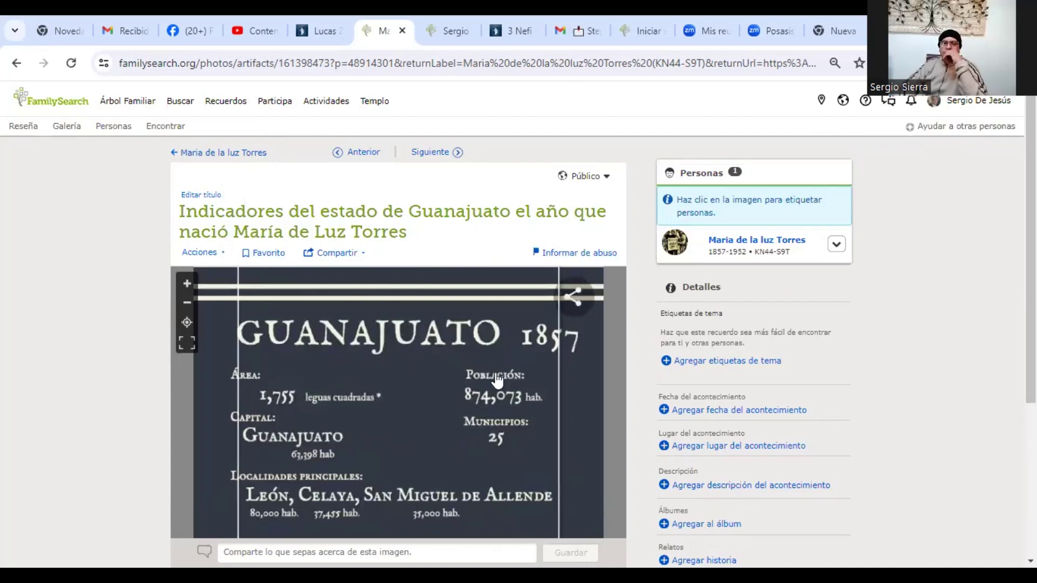
click(17, 65)
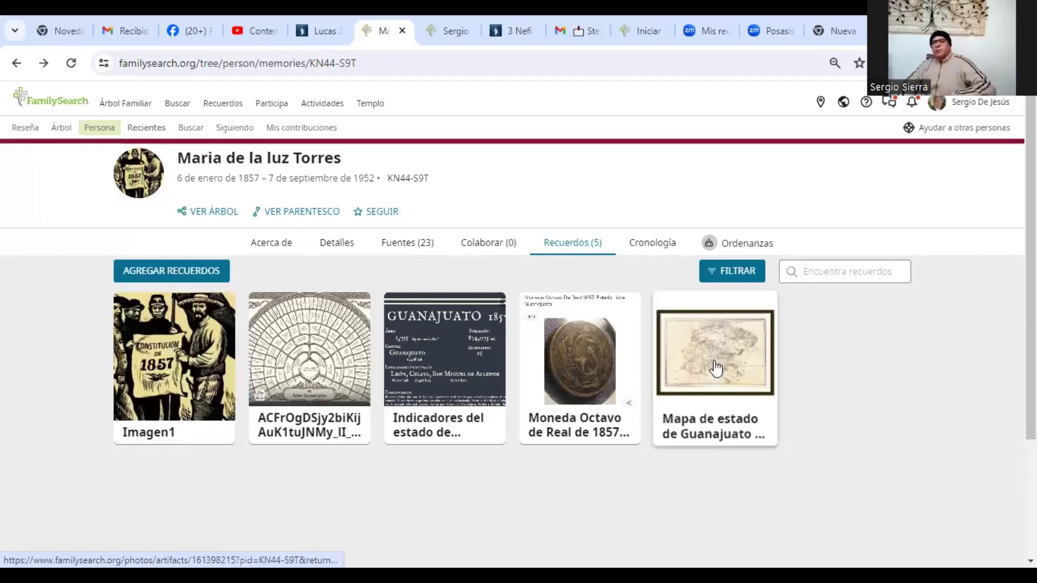
Open the Guanajuato state map memory, zoom in to inspect the map, zoom back out, and return to the gallery
click(716, 370)
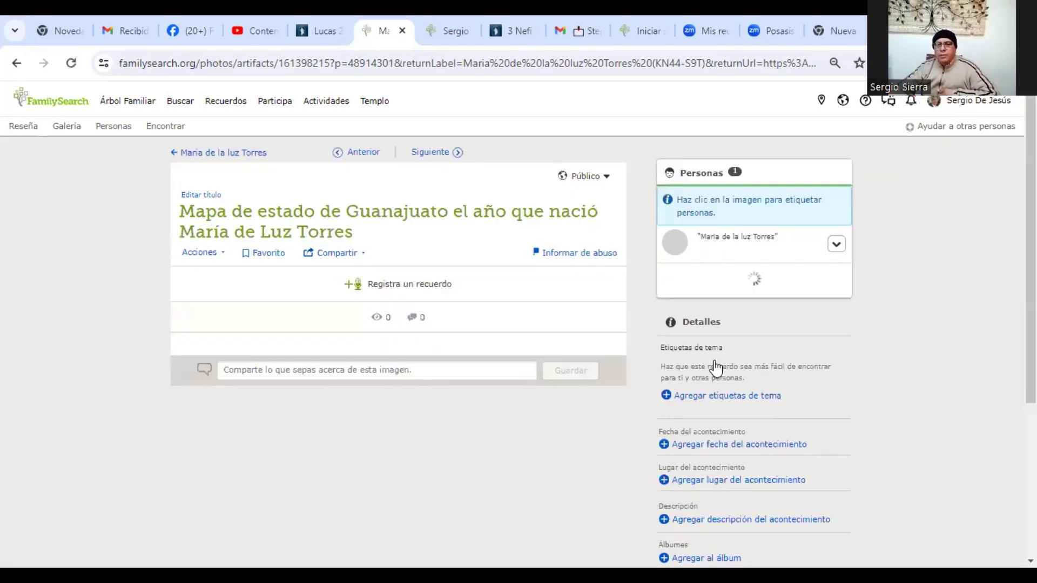
scroll(540, 399, down, 3)
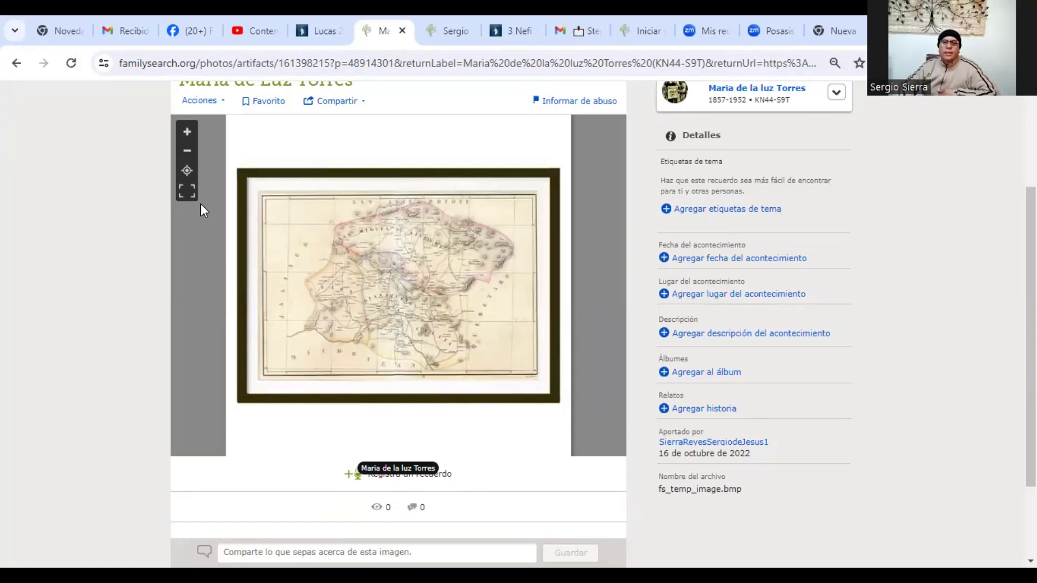
click(188, 133)
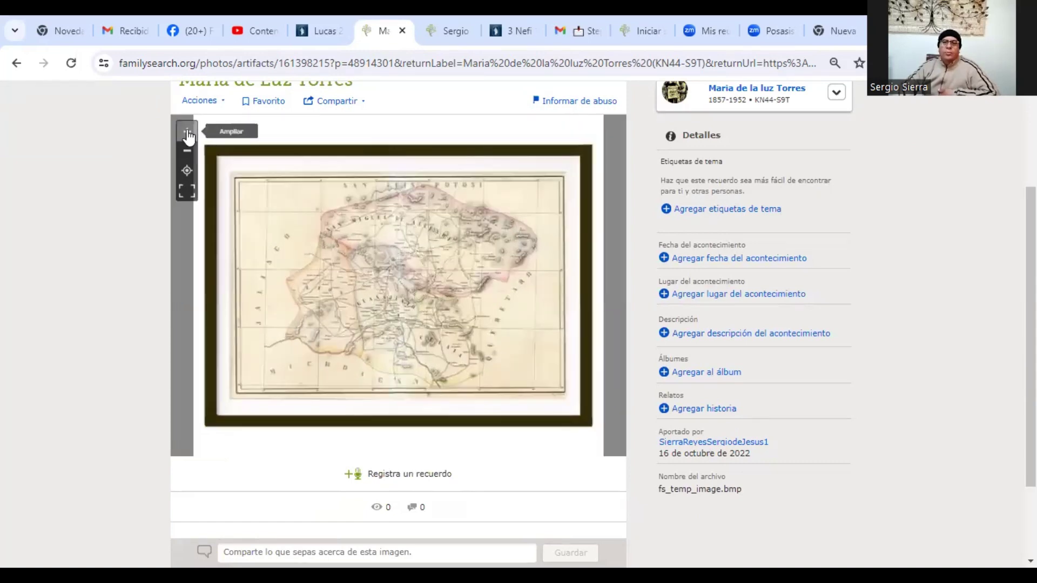
click(188, 133)
click(187, 133)
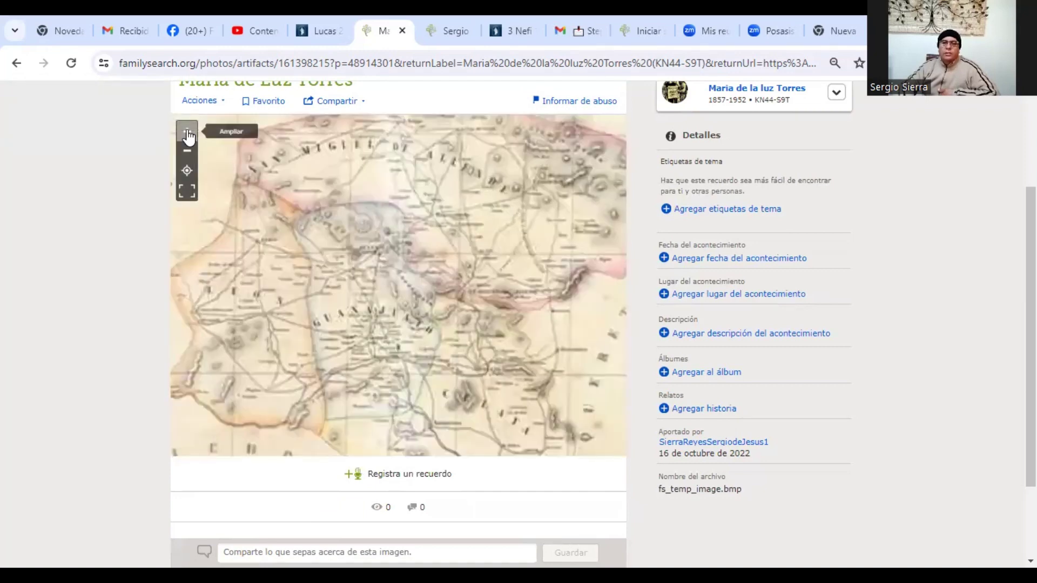
click(187, 132)
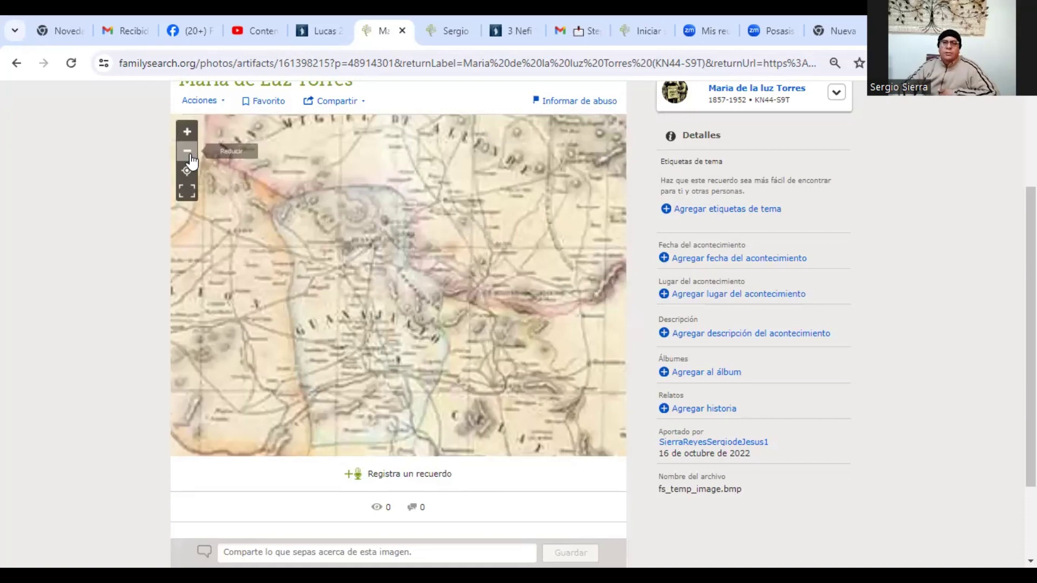
click(187, 152)
click(187, 152)
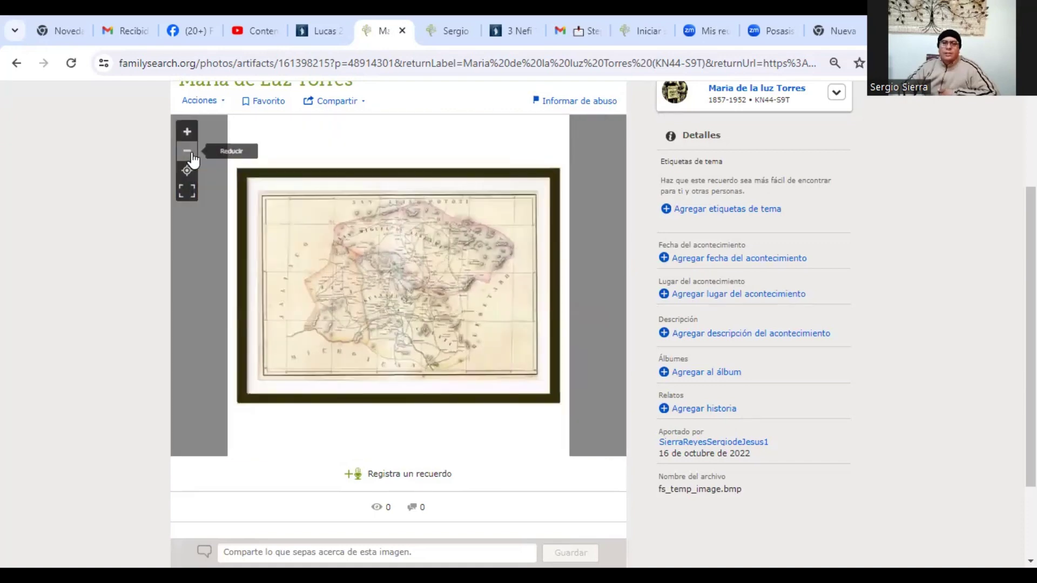
click(18, 64)
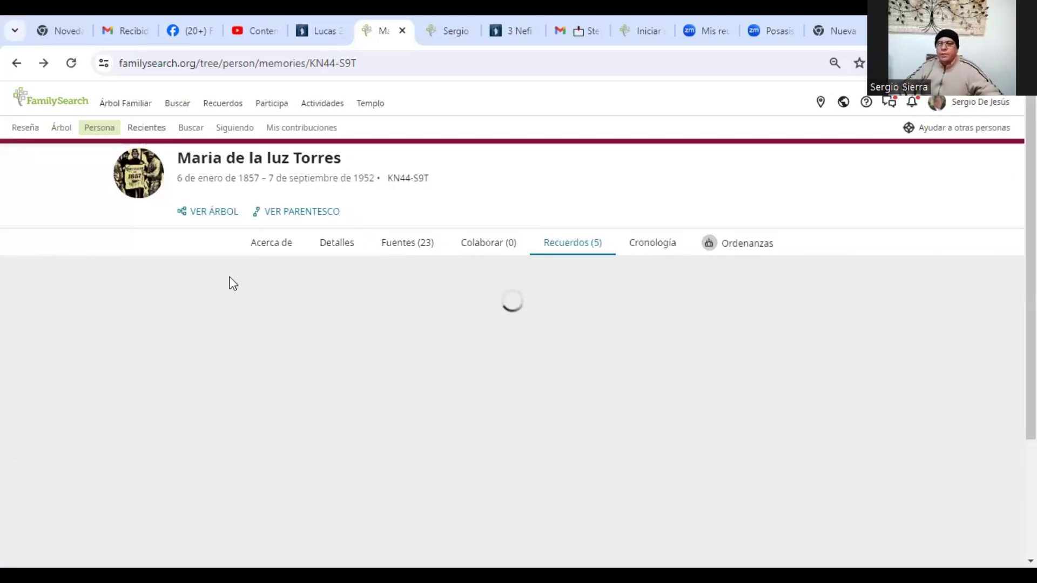
Review the ancestor's details page, including the research helps and record search sites, and return to her memories
click(337, 245)
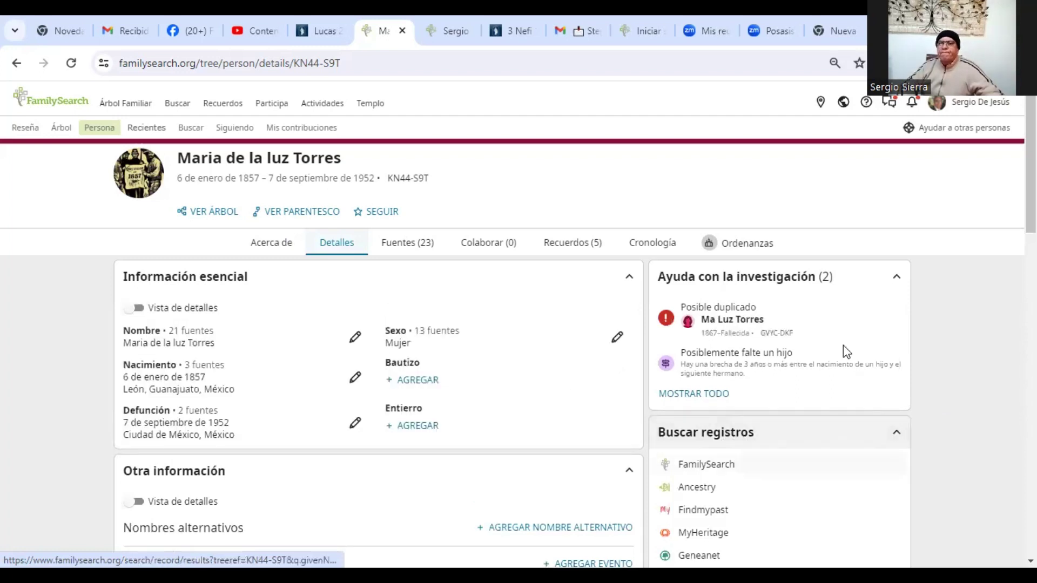
scroll(843, 345, down, 5)
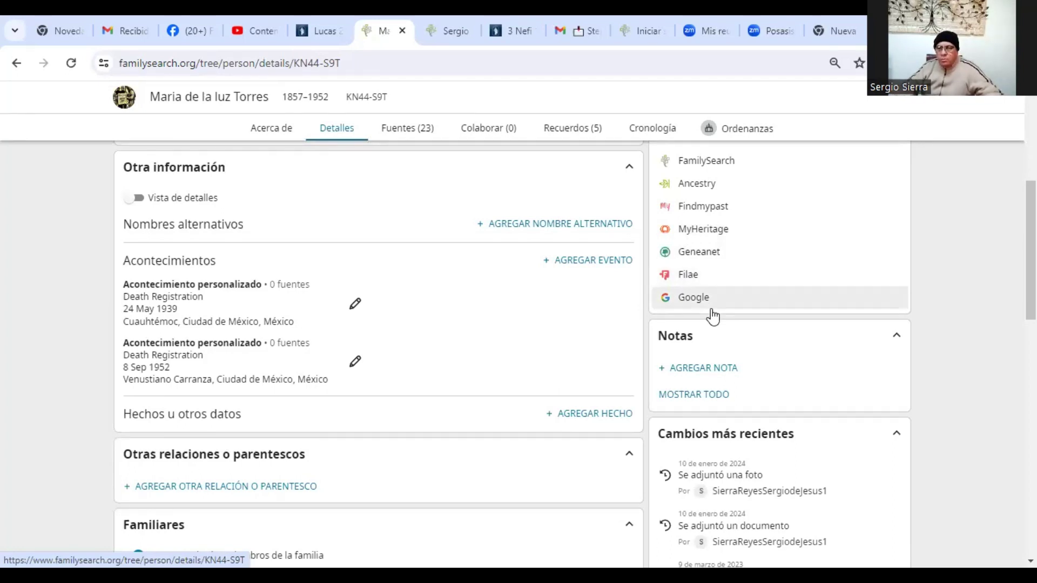
scroll(678, 328, up, 1)
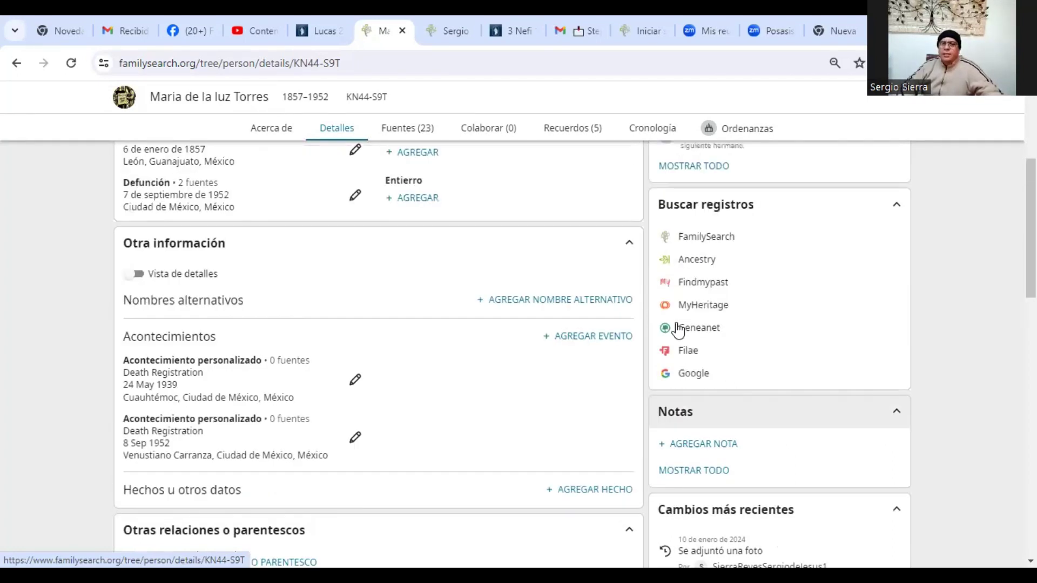
scroll(670, 324, up, 3)
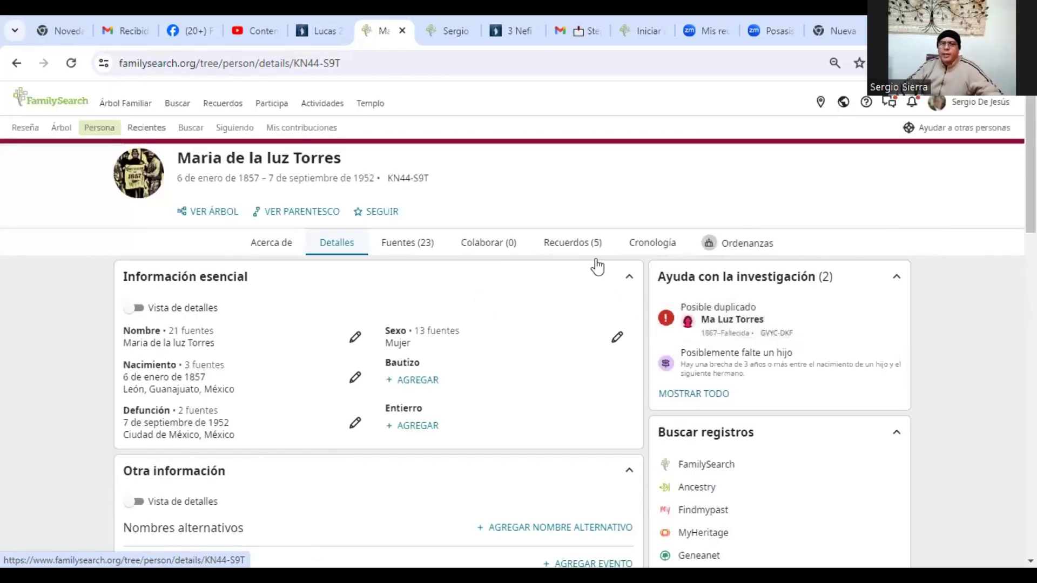
click(565, 243)
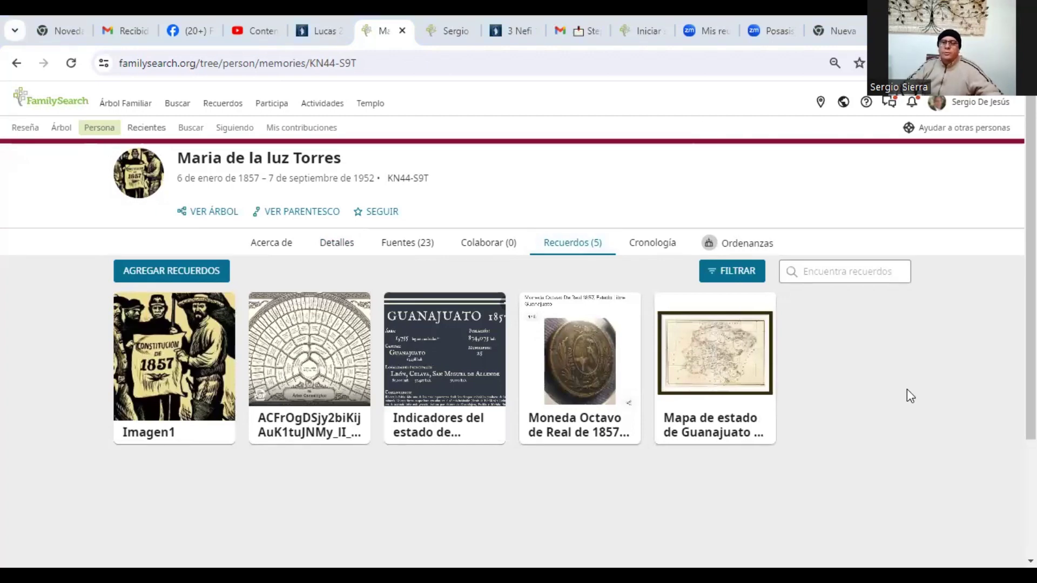
scroll(924, 343, down, 1)
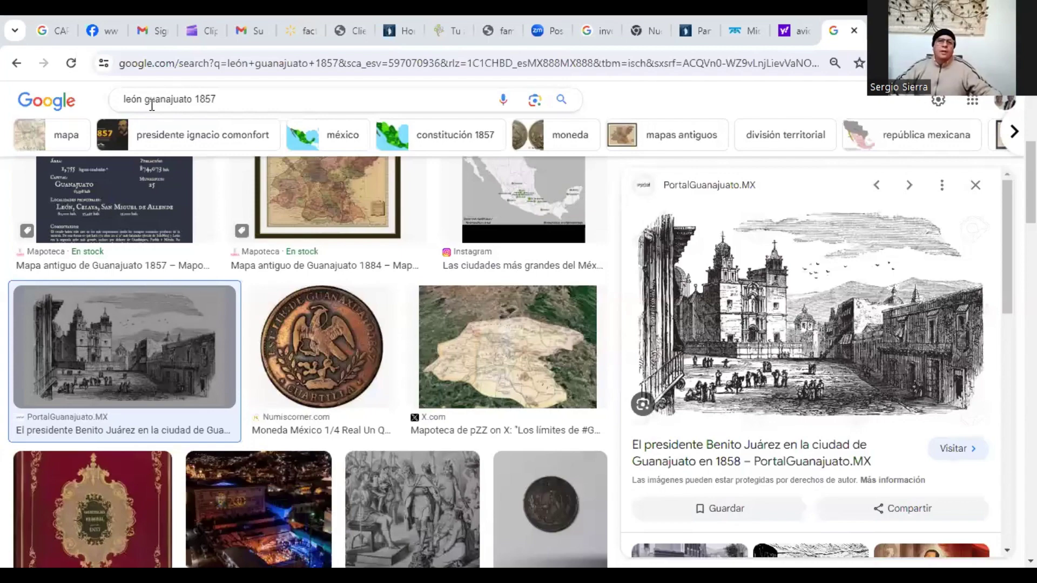
Switch to Google Images and search for "mujeres mexicanas en león guanajuato 1857"
click(124, 103)
text(mujeres mexicanas en)
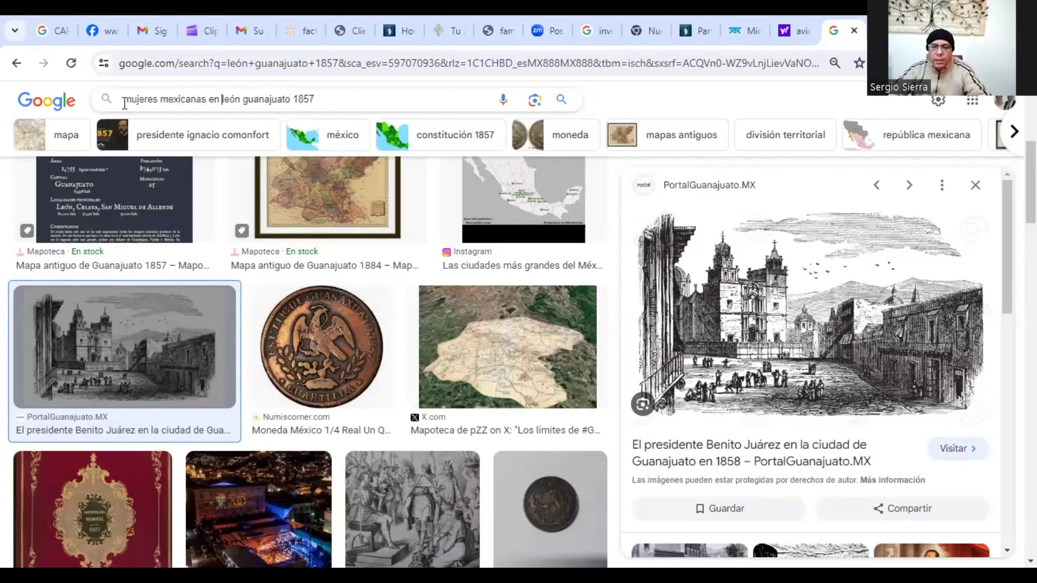
text( +)
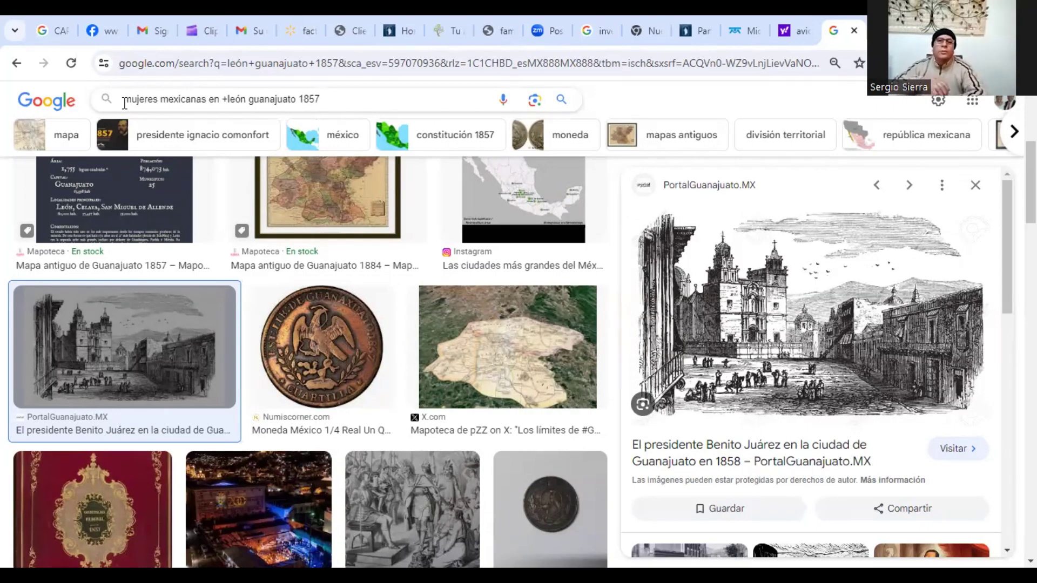
key(BackSpace)
key(Return)
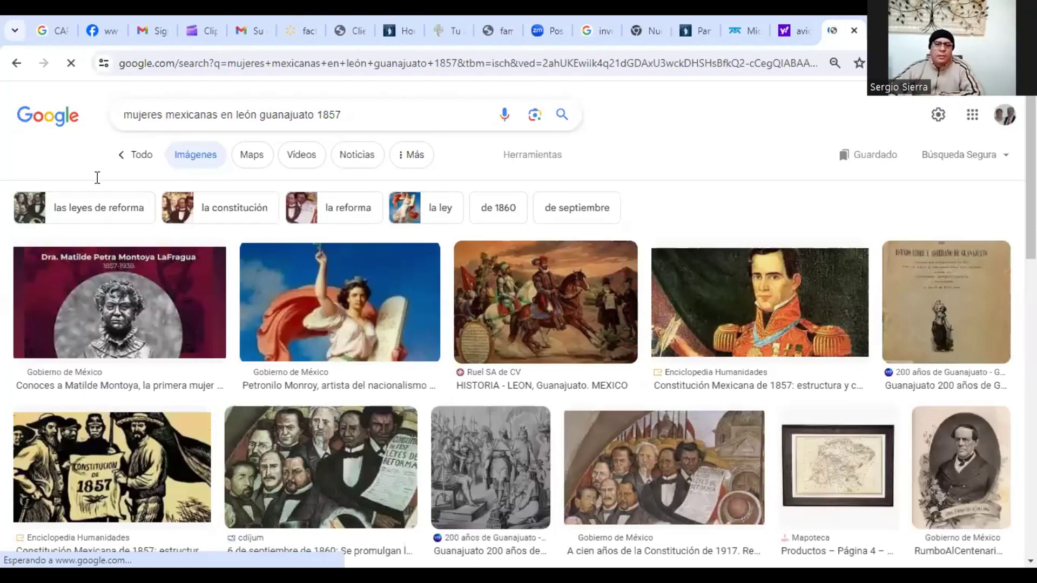
Look through the 1857 image results for pictures of Mexican women suitable for the ancestor's memories
scroll(203, 279, down, 4)
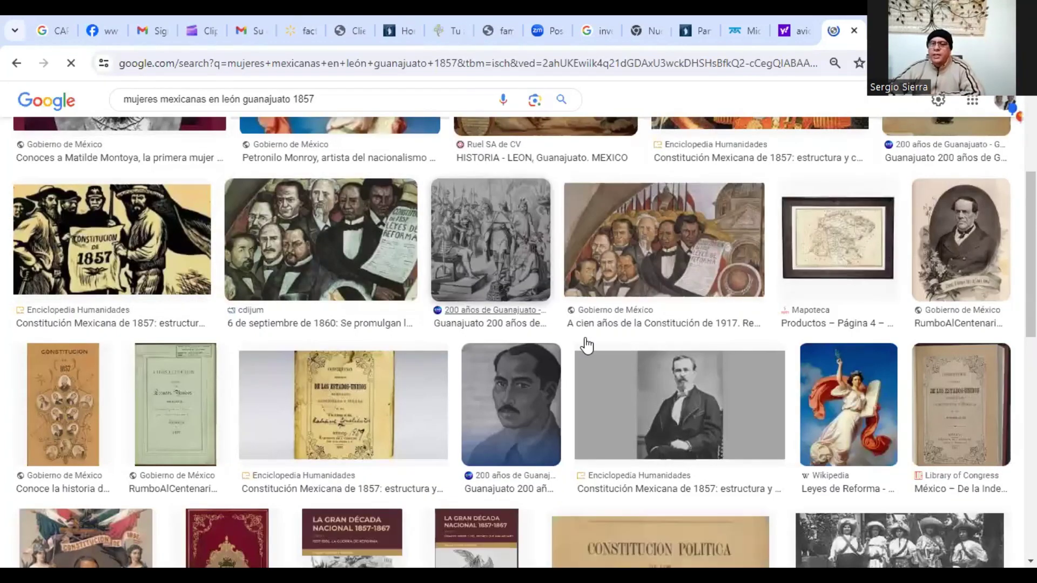
scroll(588, 340, down, 4)
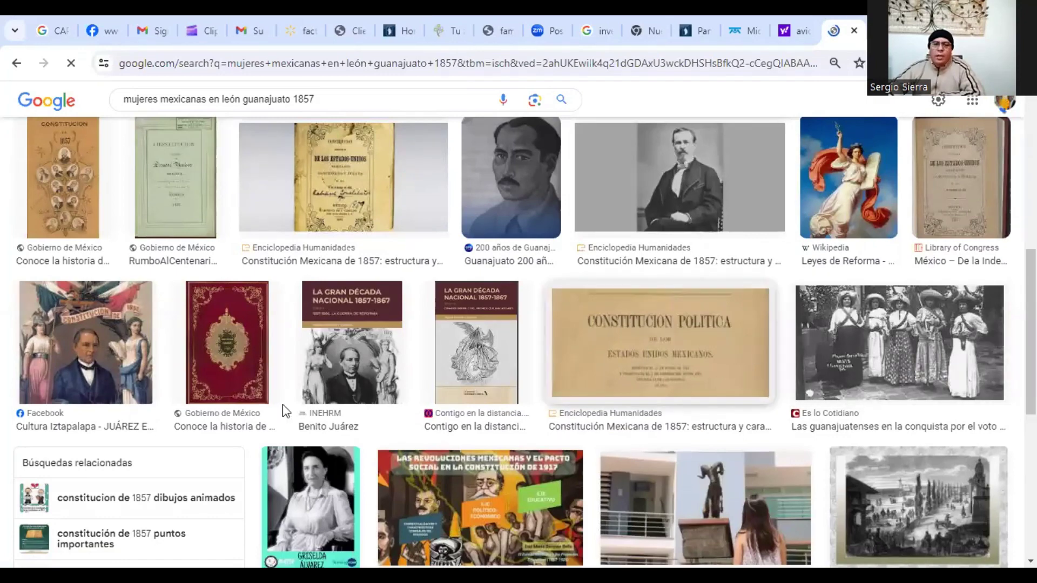
scroll(518, 396, down, 3)
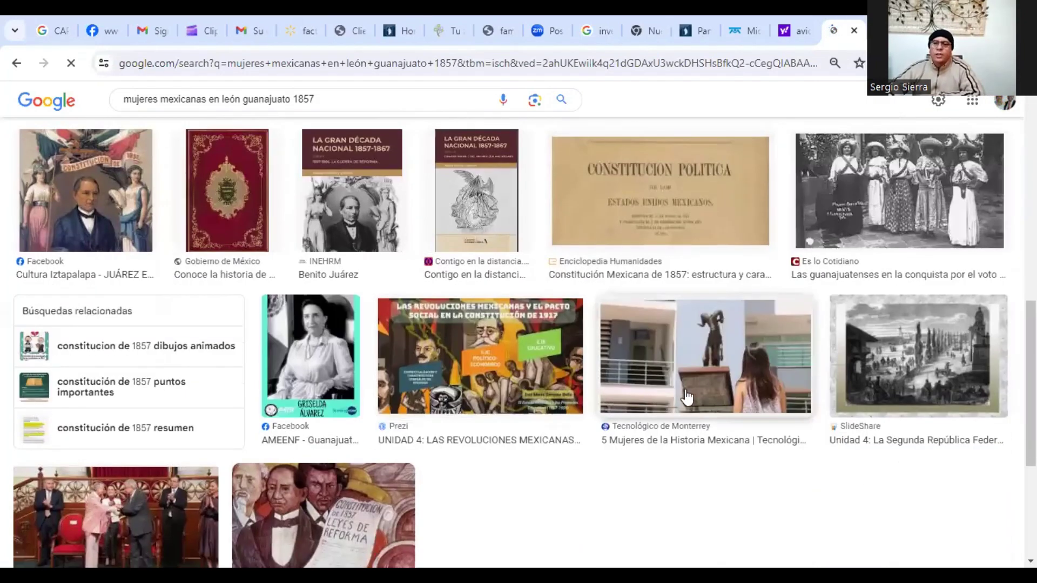
scroll(755, 387, down, 2)
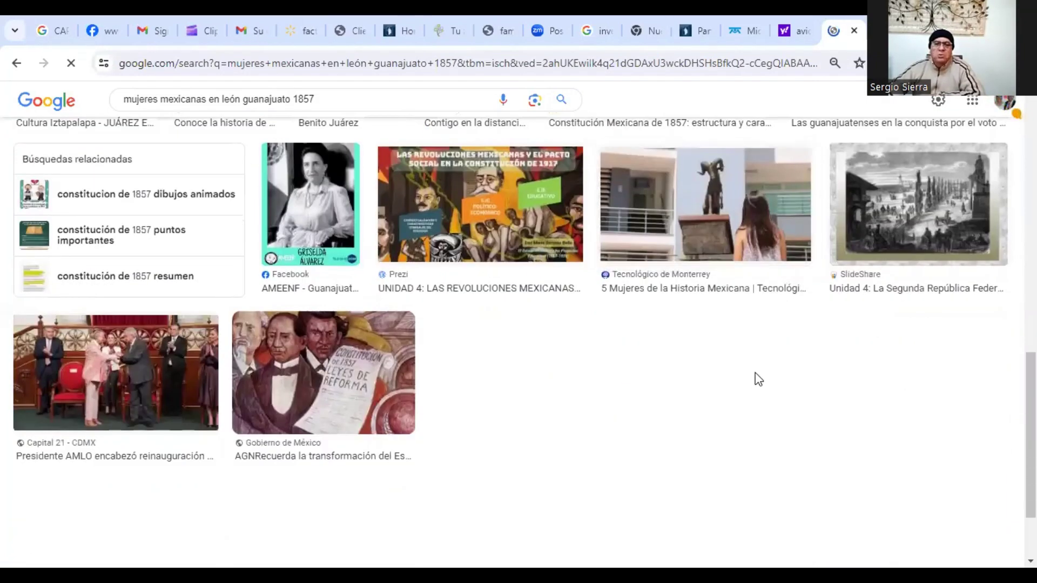
scroll(754, 375, up, 10)
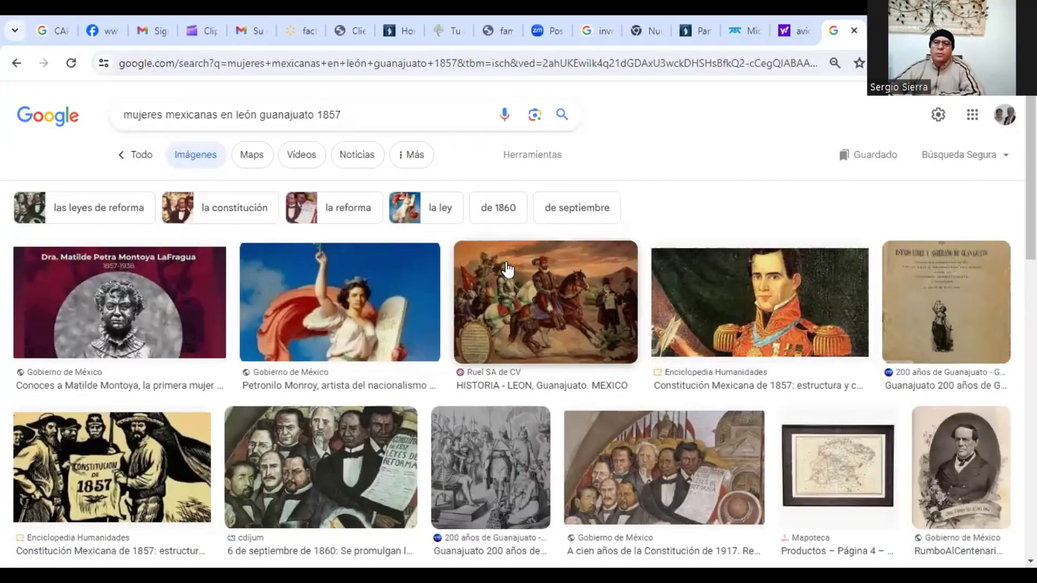
scroll(598, 295, down, 3)
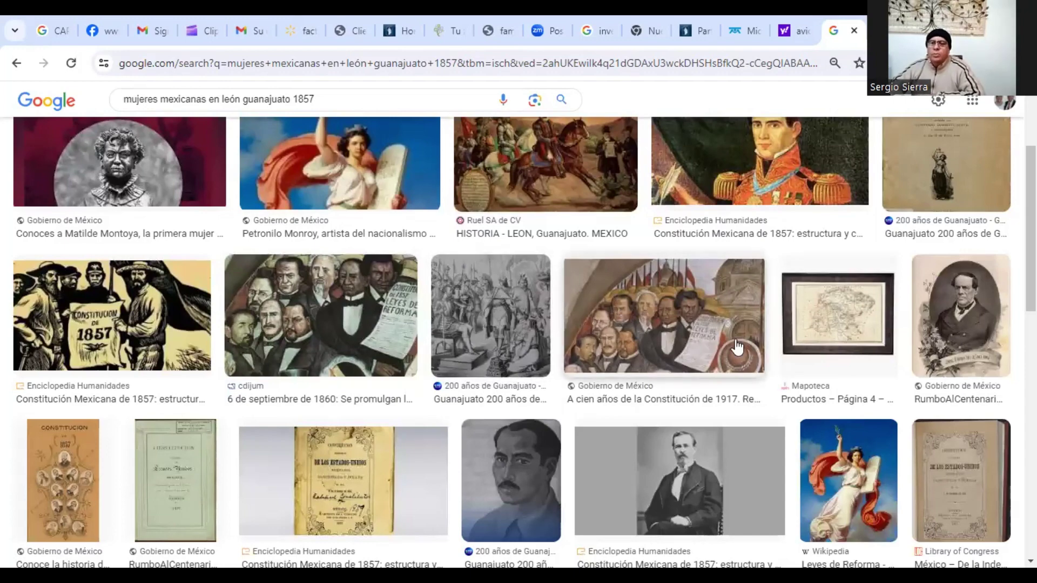
scroll(661, 346, down, 3)
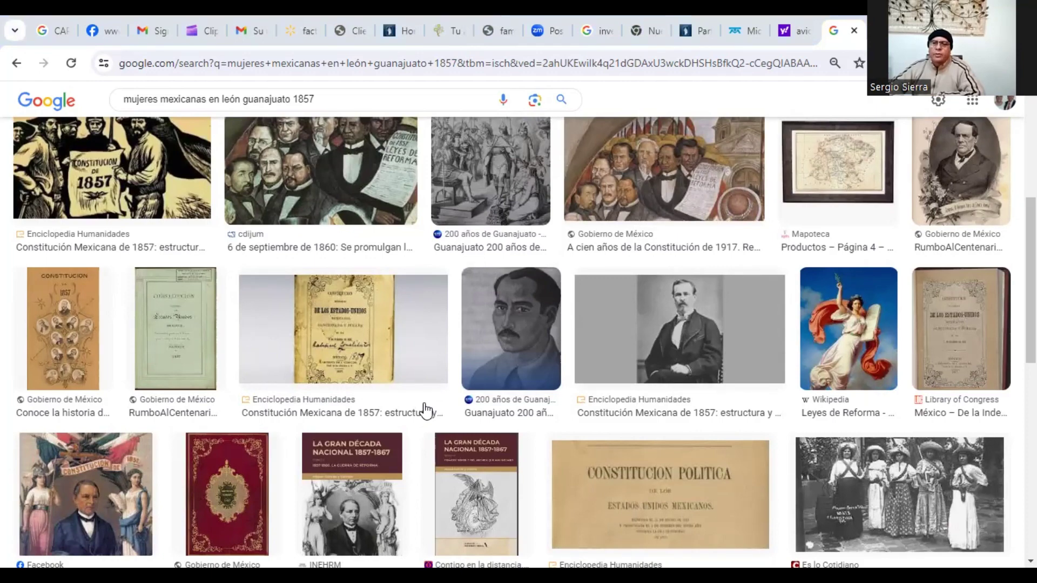
scroll(552, 227, up, 5)
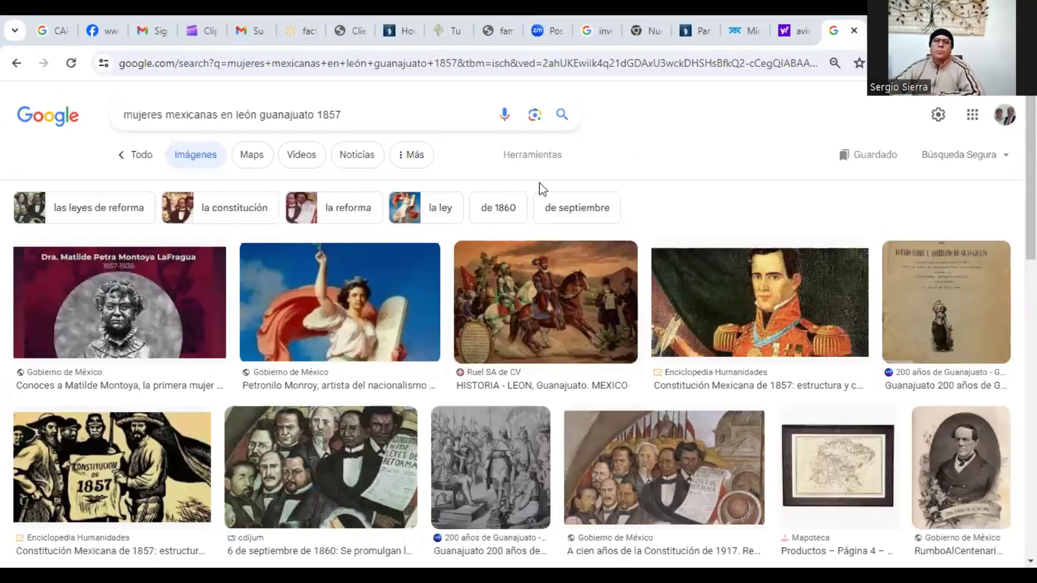
Change the year to search for "mujeres mexicanas en león guanajuato 1875" and look through the image results
click(344, 111)
key(BackSpace)
key(BackSpace)
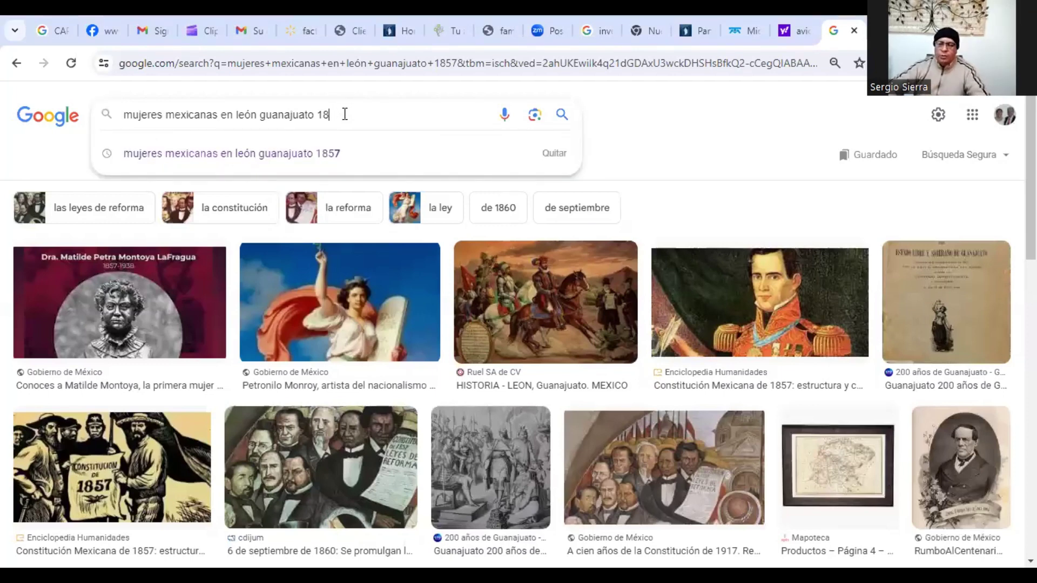
text(70)
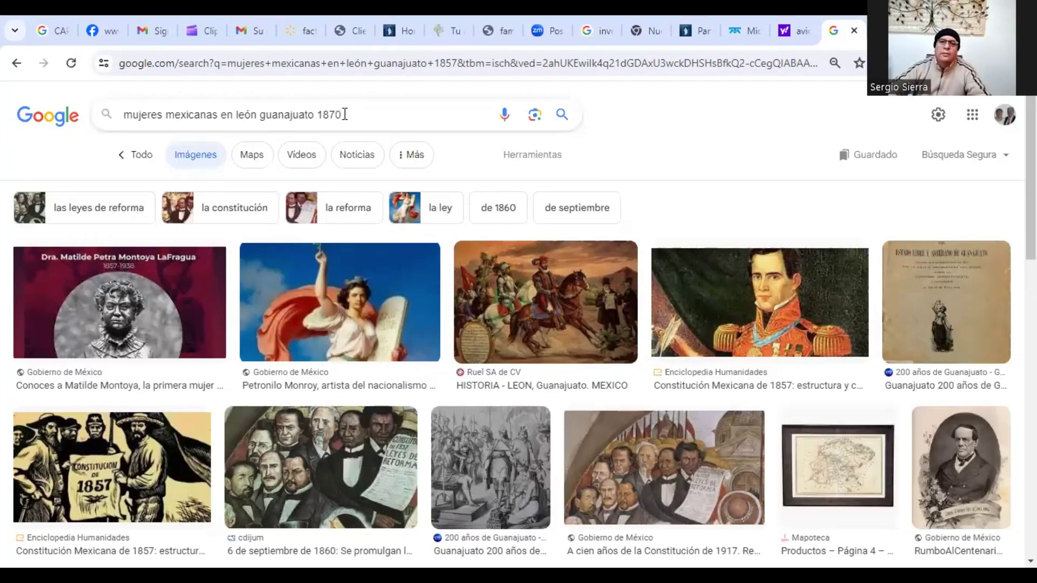
key(BackSpace)
key(BackSpace)
text(76)
key(BackSpace)
text(5)
key(Return)
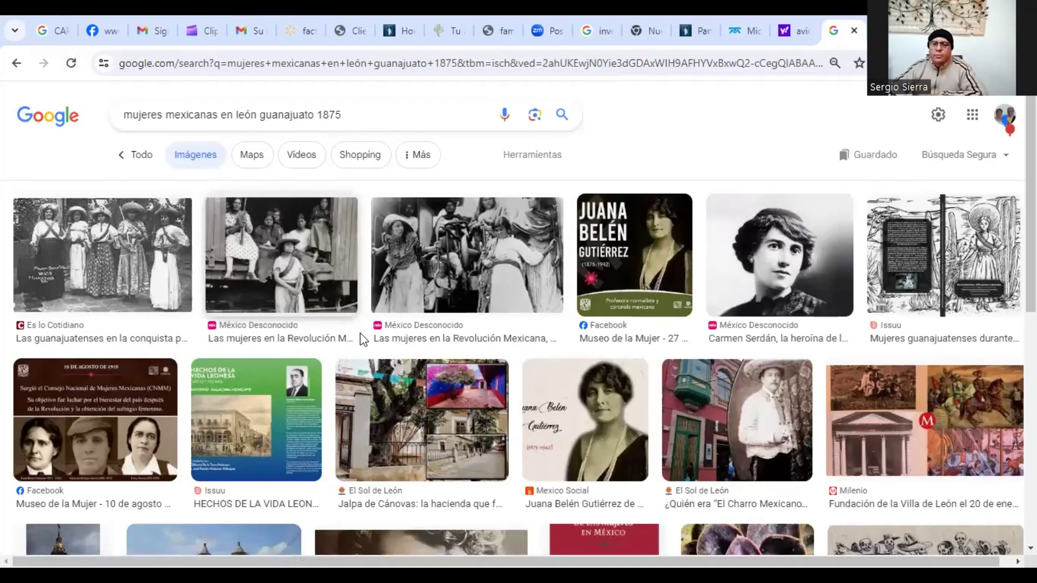
scroll(476, 376, down, 1)
scroll(476, 377, down, 3)
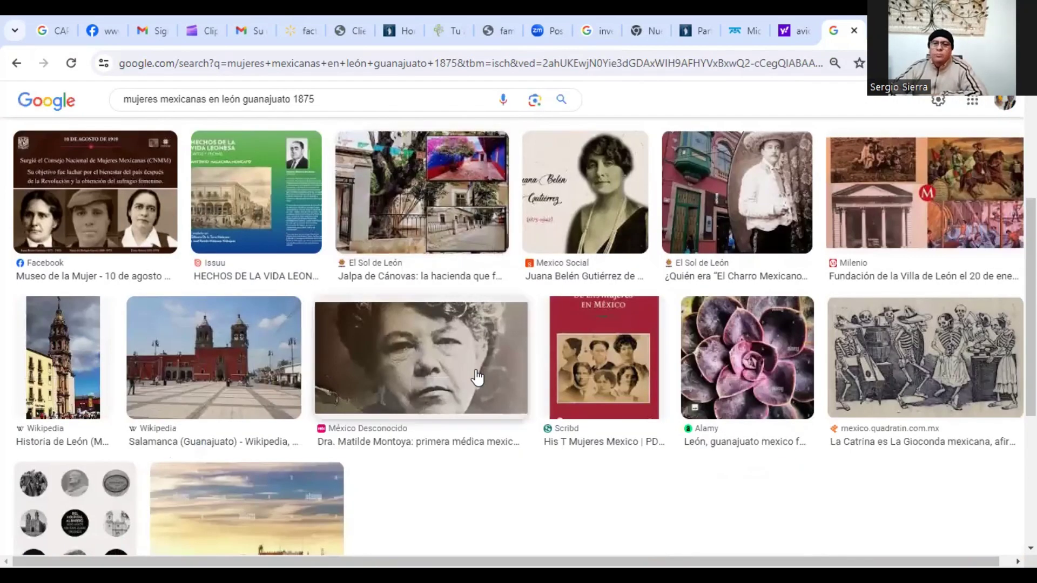
scroll(478, 373, up, 4)
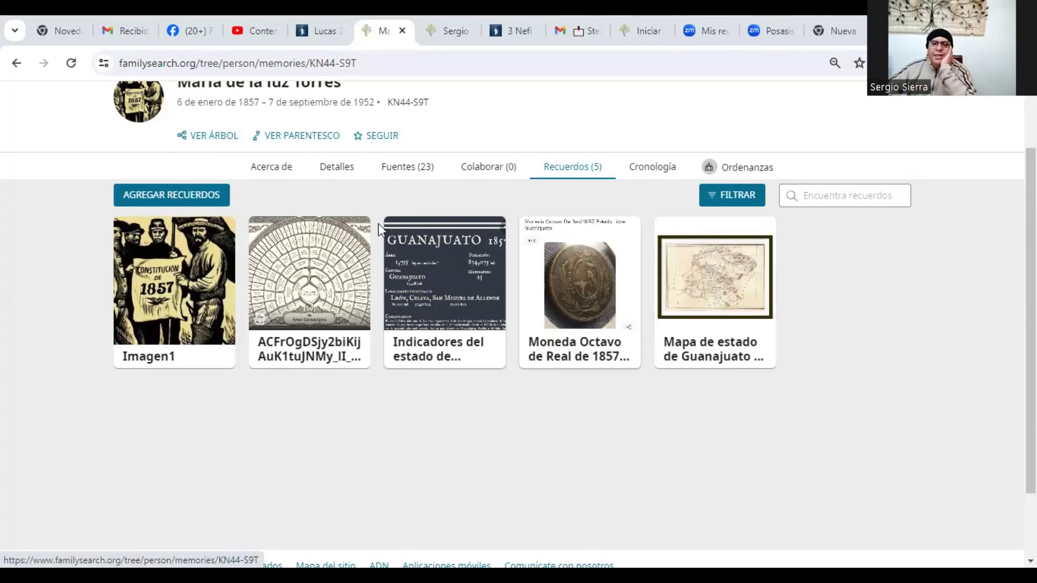
Start a new story in the ancestor's memories with the title "1857 Año de la Constitución De las leyes de Reforma en México"
click(195, 207)
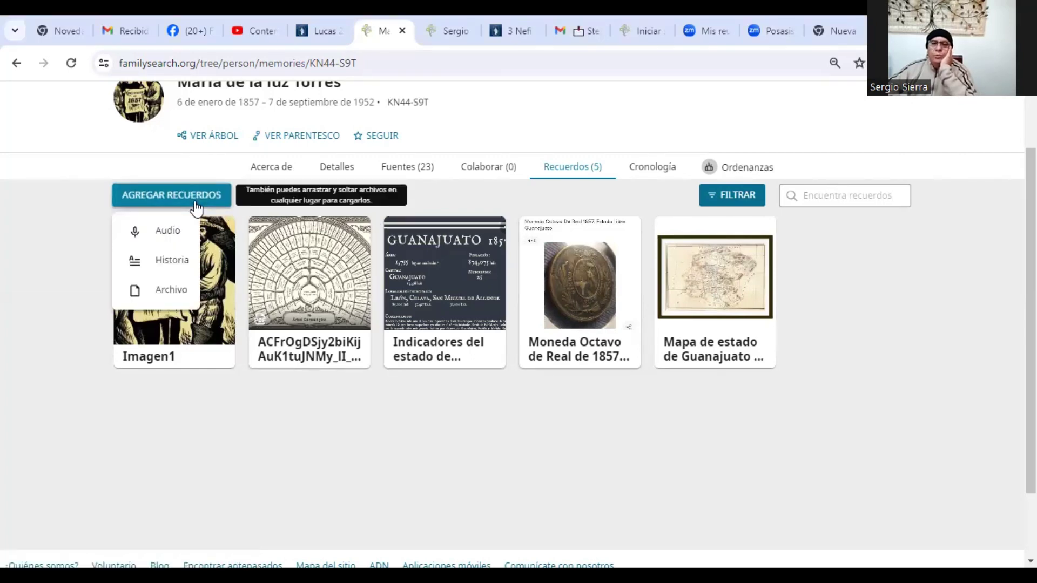
click(166, 268)
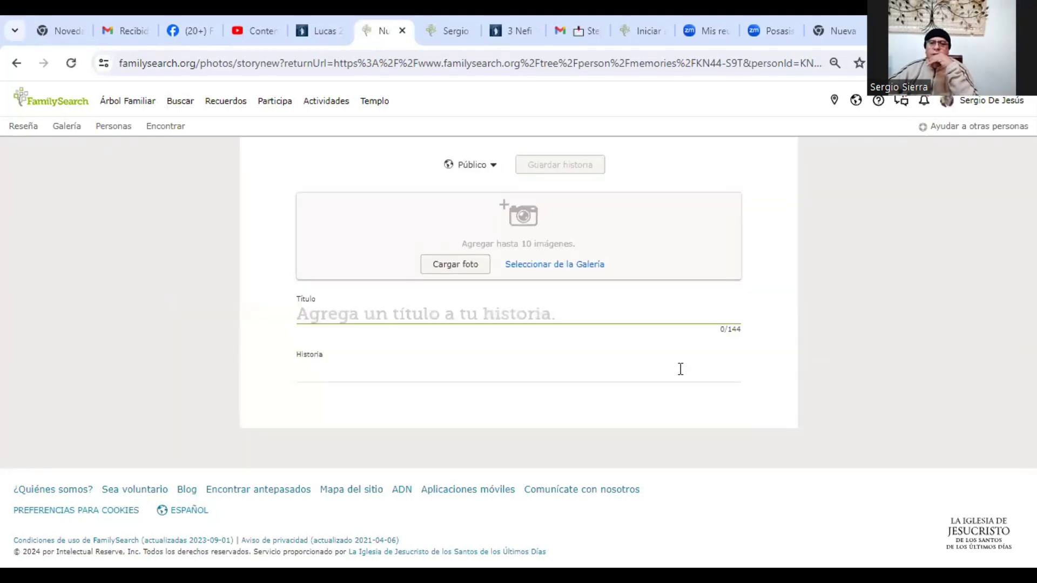
click(463, 320)
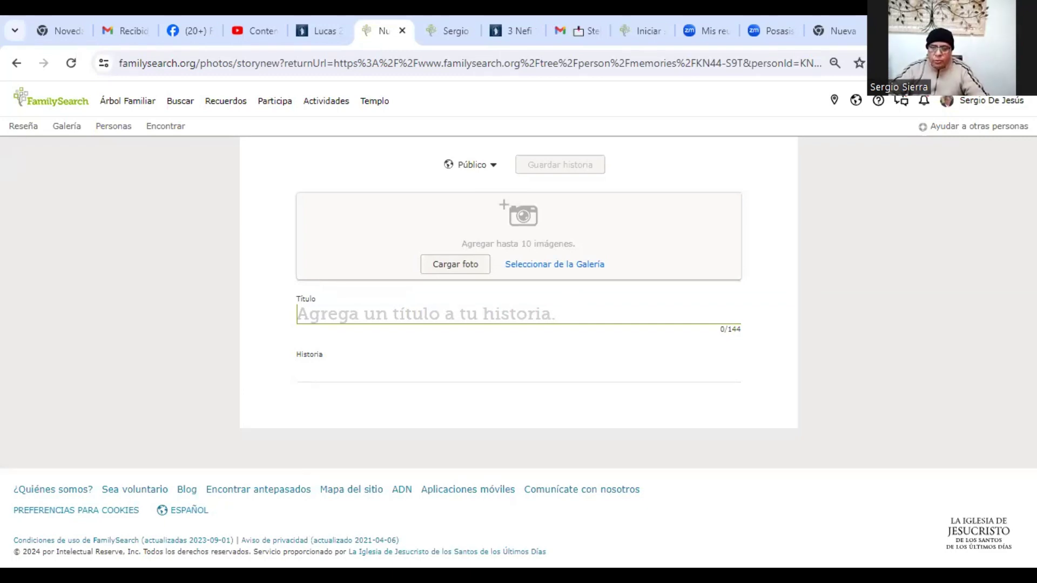
text(1857)
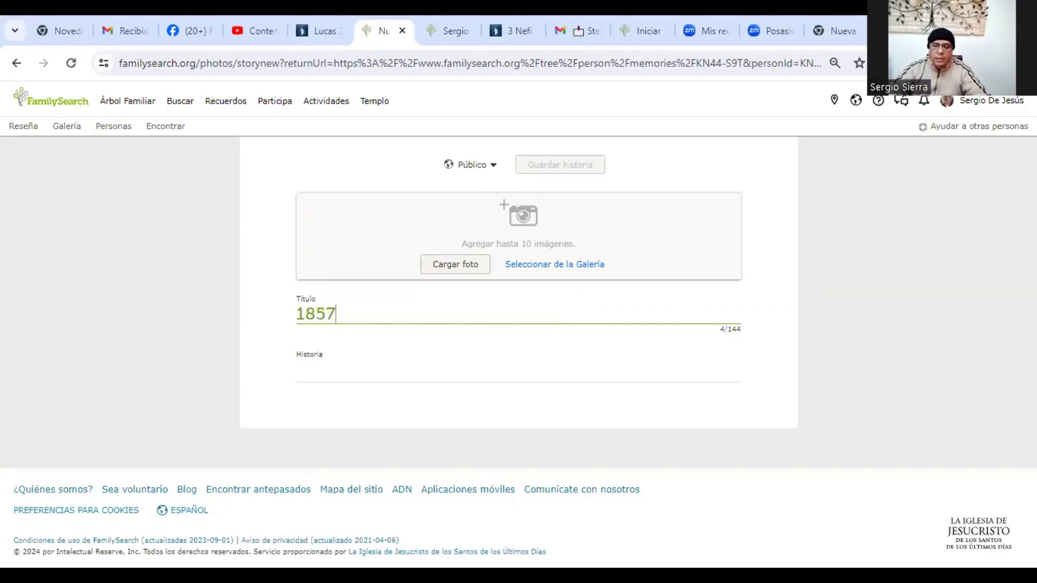
text( año)
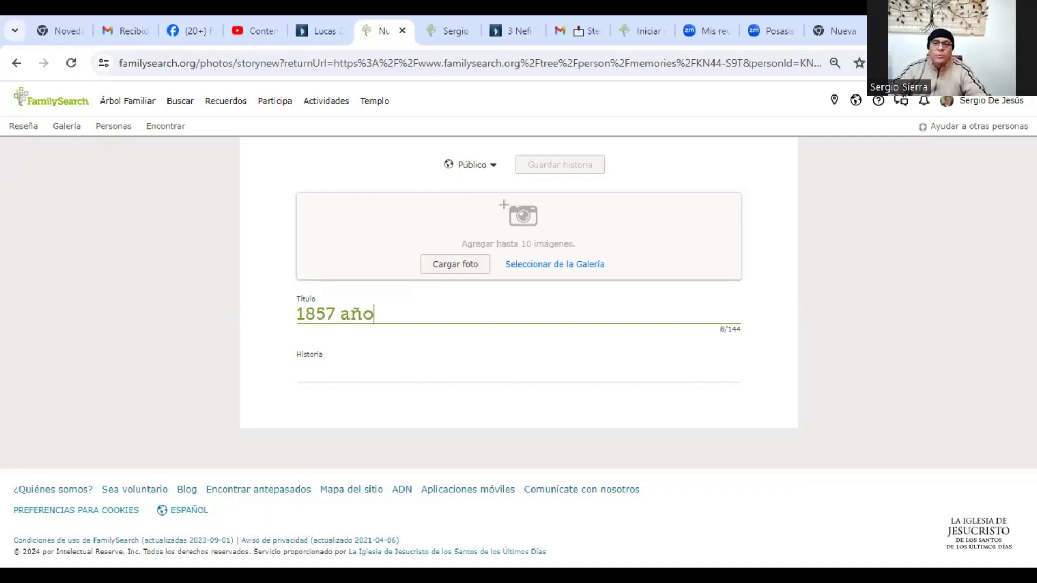
key(BackSpace)
key(BackSpace)
key(BackSpace)
text(Año)
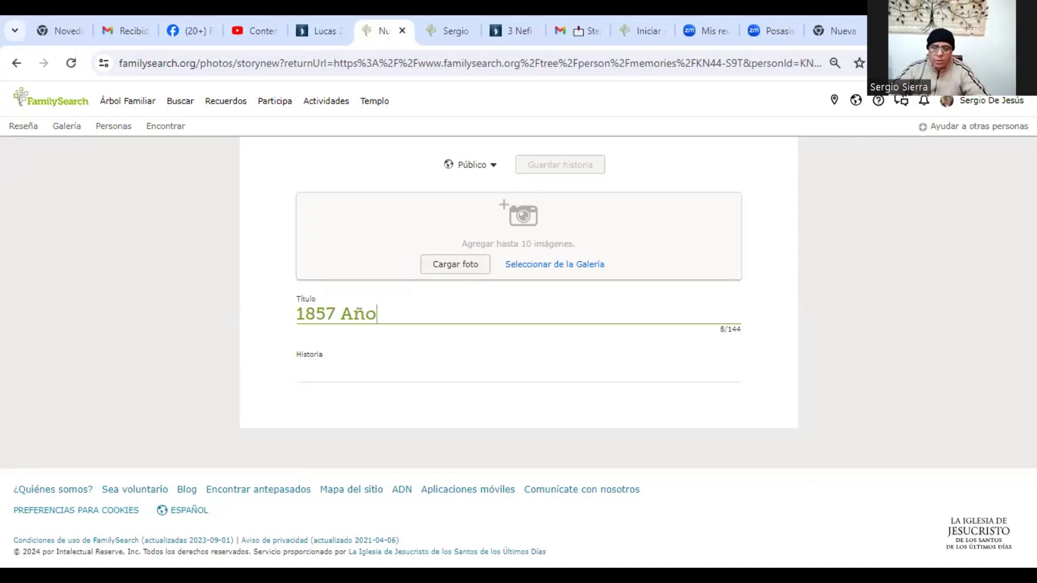
text( de la)
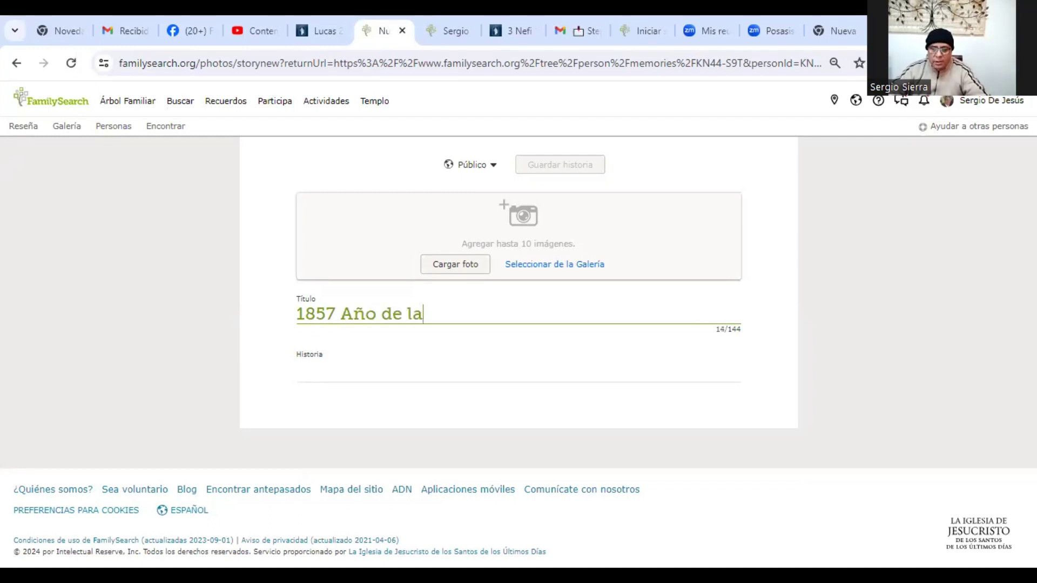
text( Constitución D)
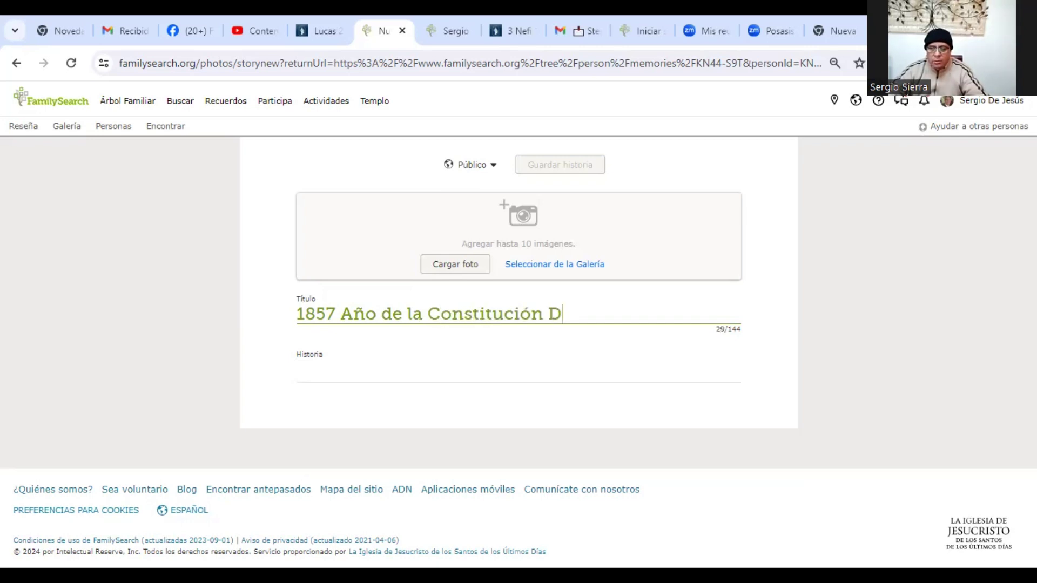
text(e las leye)
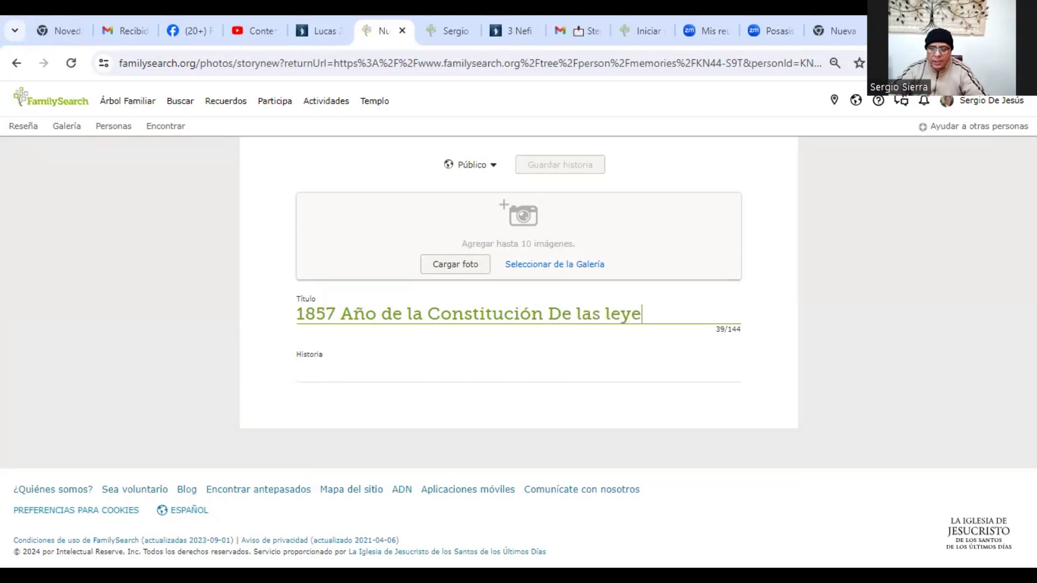
text(s de Reform)
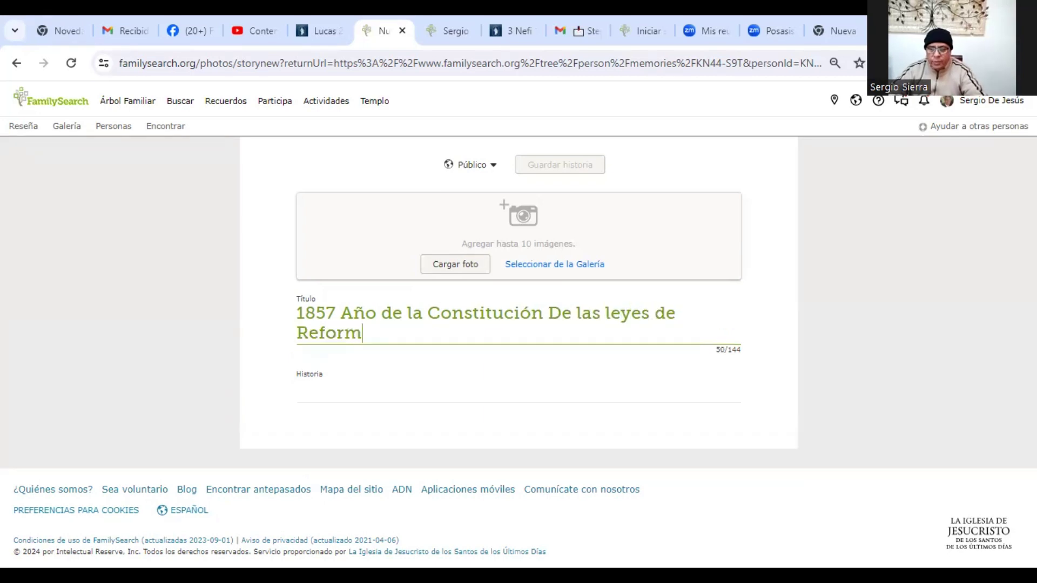
text(a en méxico)
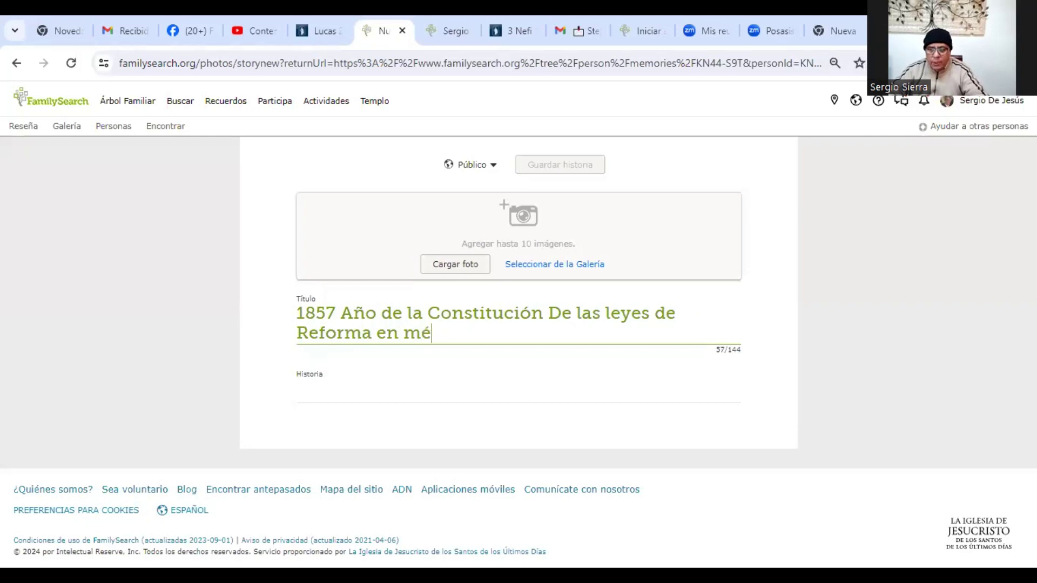
click(430, 333)
key(BackSpace)
text(México)
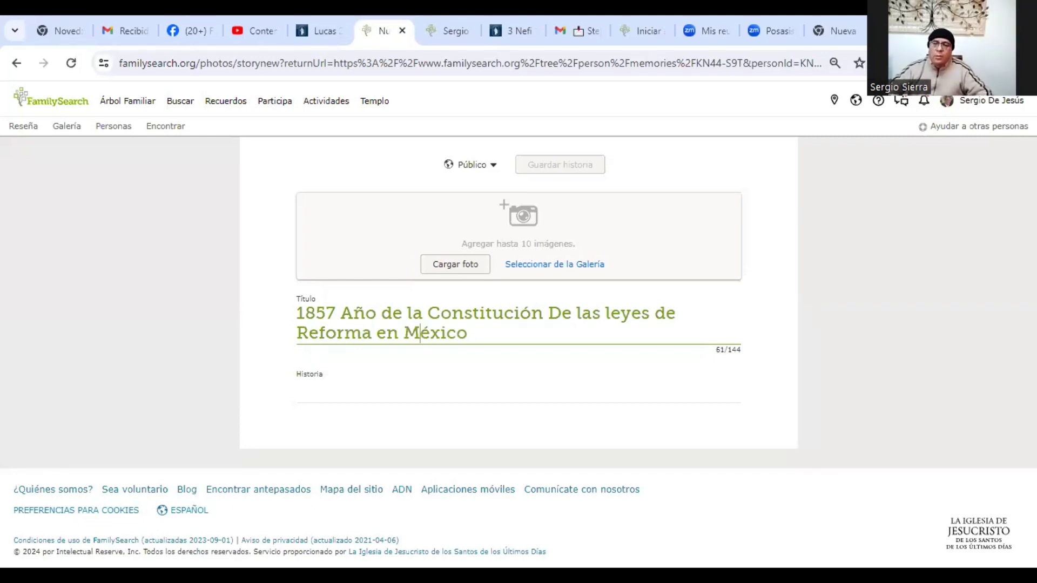
click(332, 404)
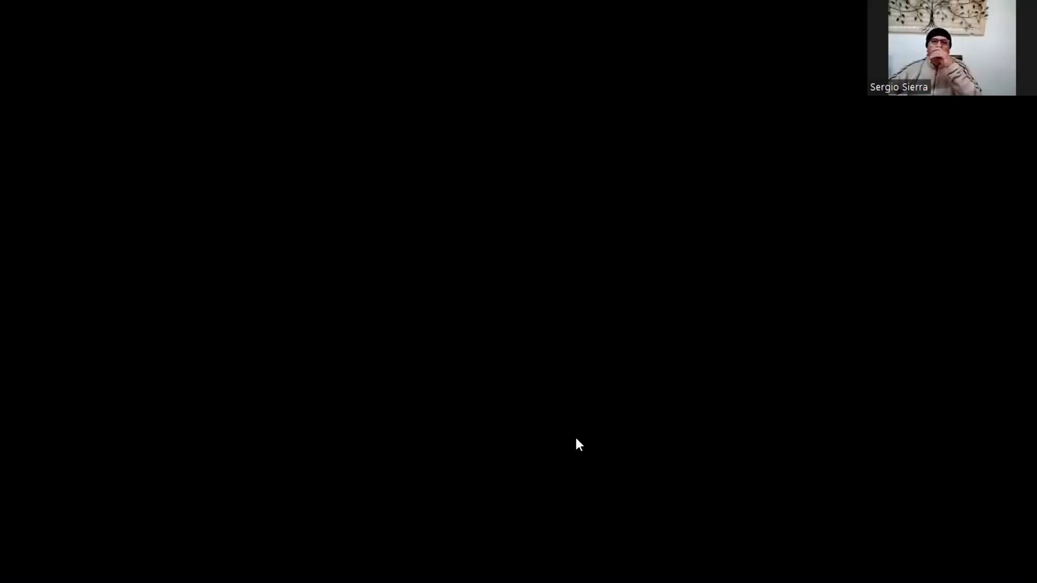
Switch to Google, search for "Leyes de Reforma 1875" and show all web results instead of images
text(Ley)
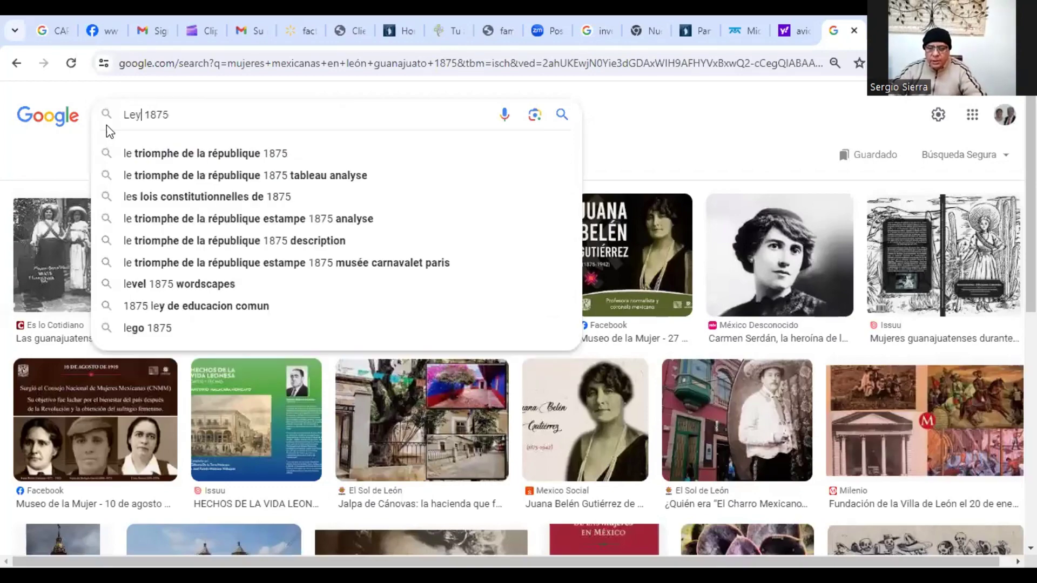
text(es de Reformaa)
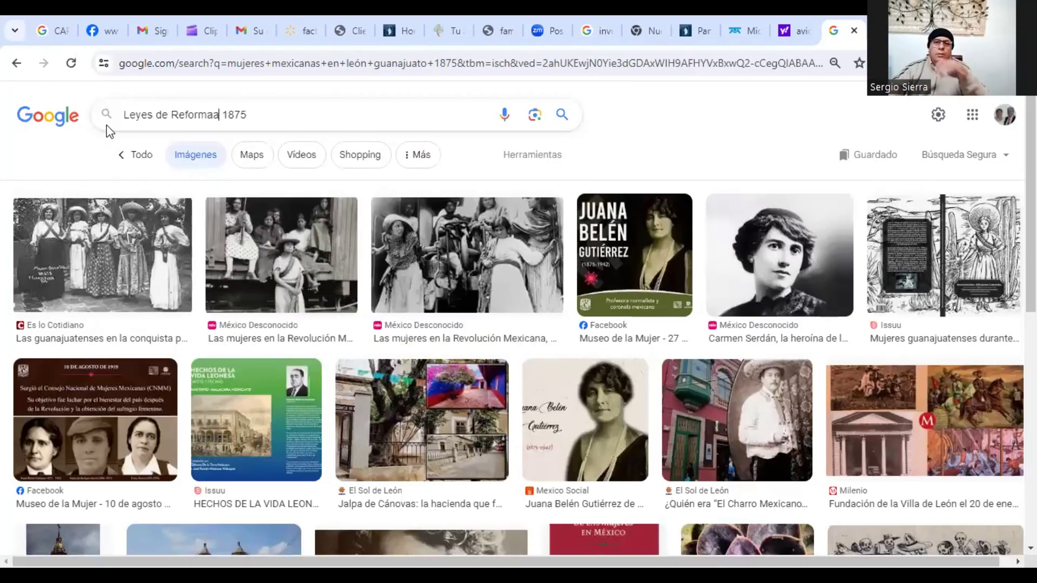
key(BackSpace)
key(Return)
click(149, 164)
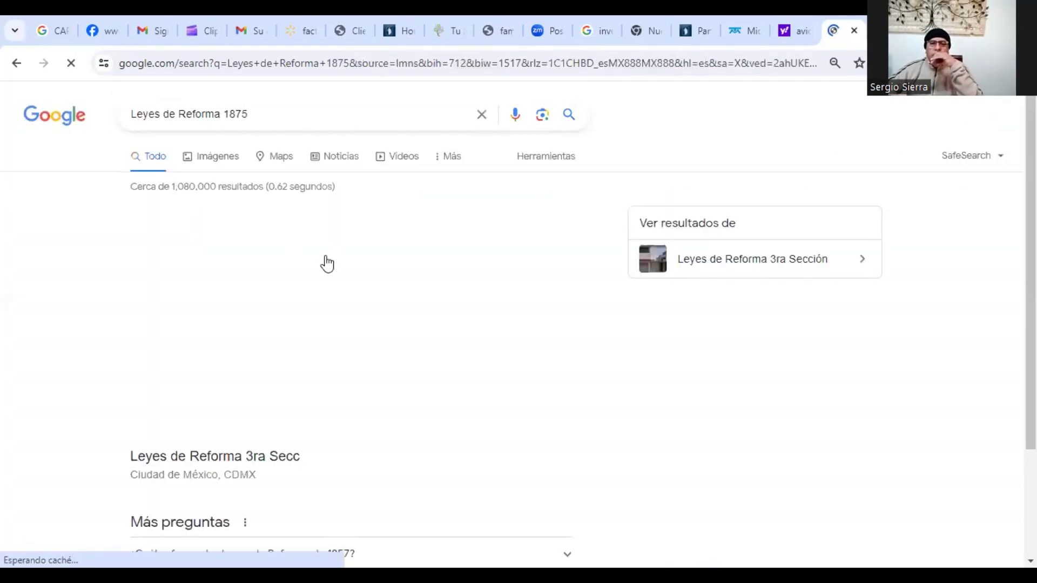
Open the CNDH article "Expedición de las Leyes de Reforma" and return to the search results
scroll(326, 261, down, 8)
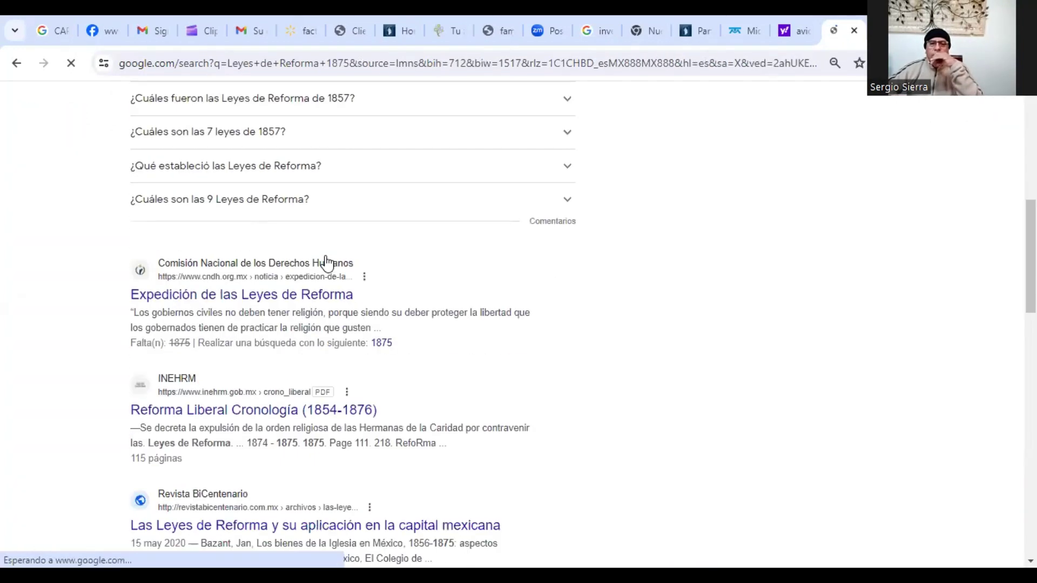
click(285, 297)
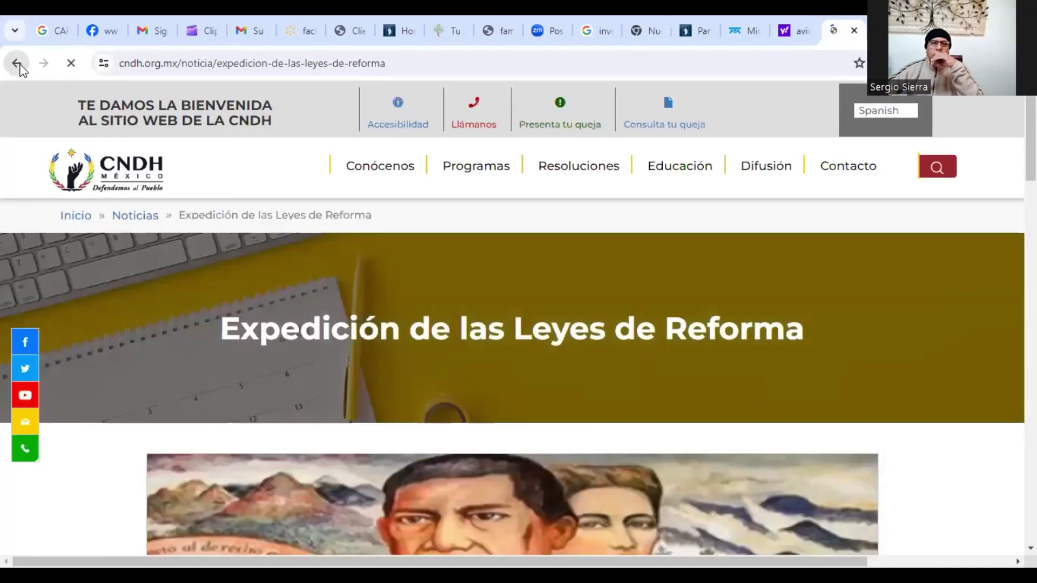
click(17, 65)
Open the UNAM PDF "La Constitución de 1857 y sus Reformas" from the results and copy its web address
scroll(327, 183, down, 5)
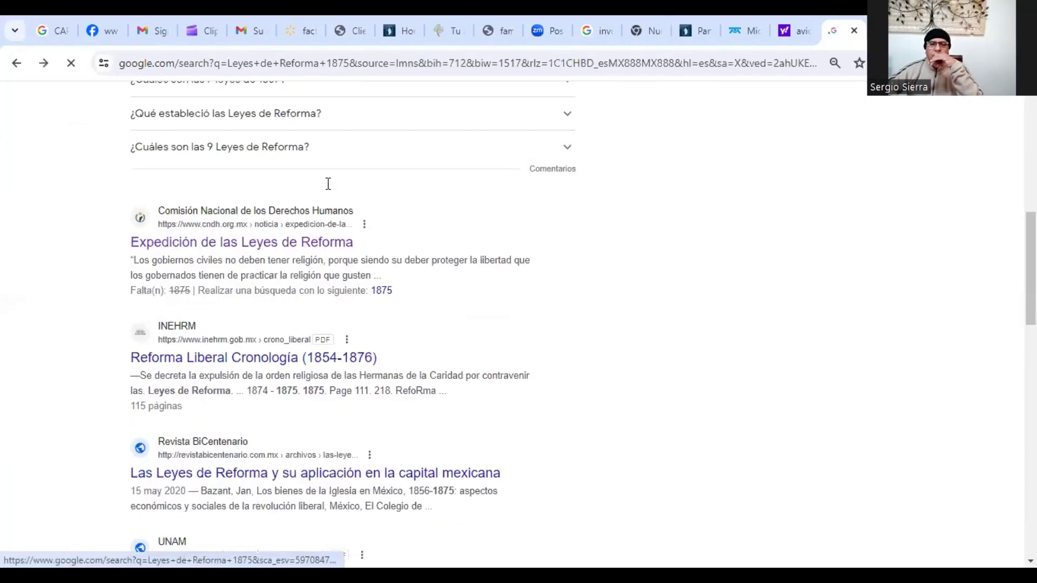
scroll(327, 184, down, 1)
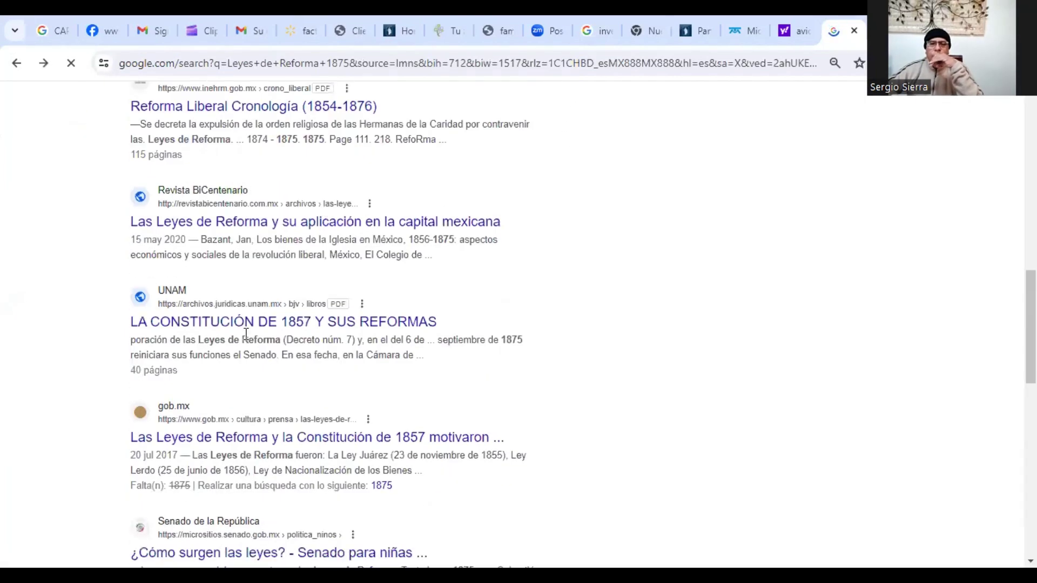
click(285, 326)
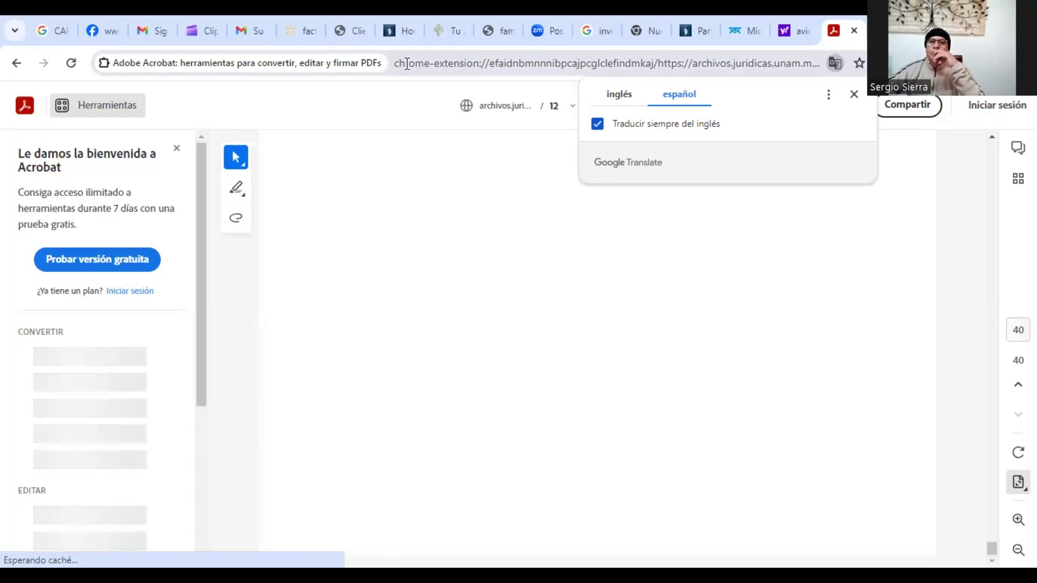
key(ctrl+l)
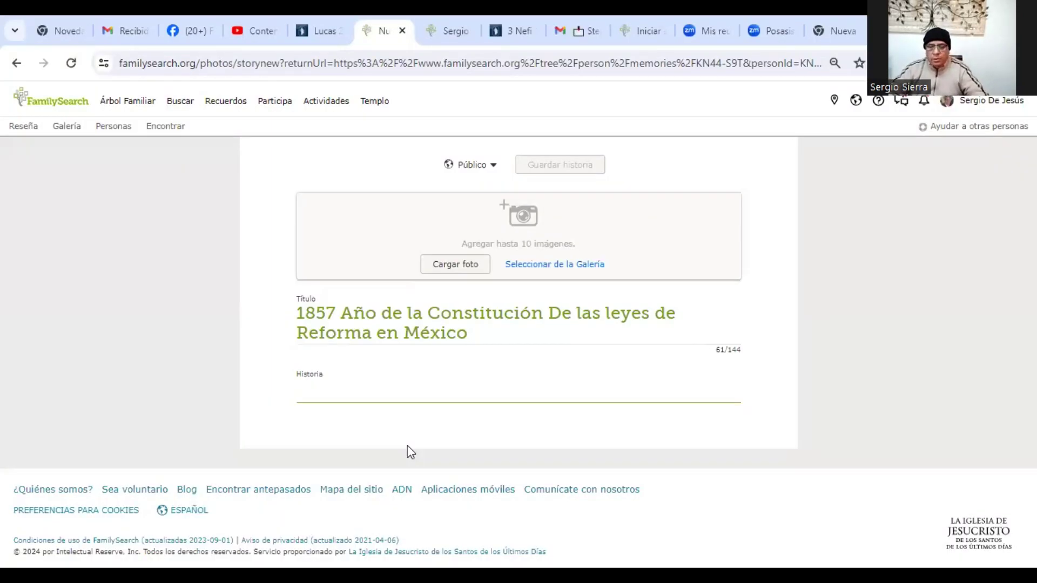
Back in the FamilySearch story, write the text "En 1857 se modificaron las Leyes de la Constitución"
text(En 18)
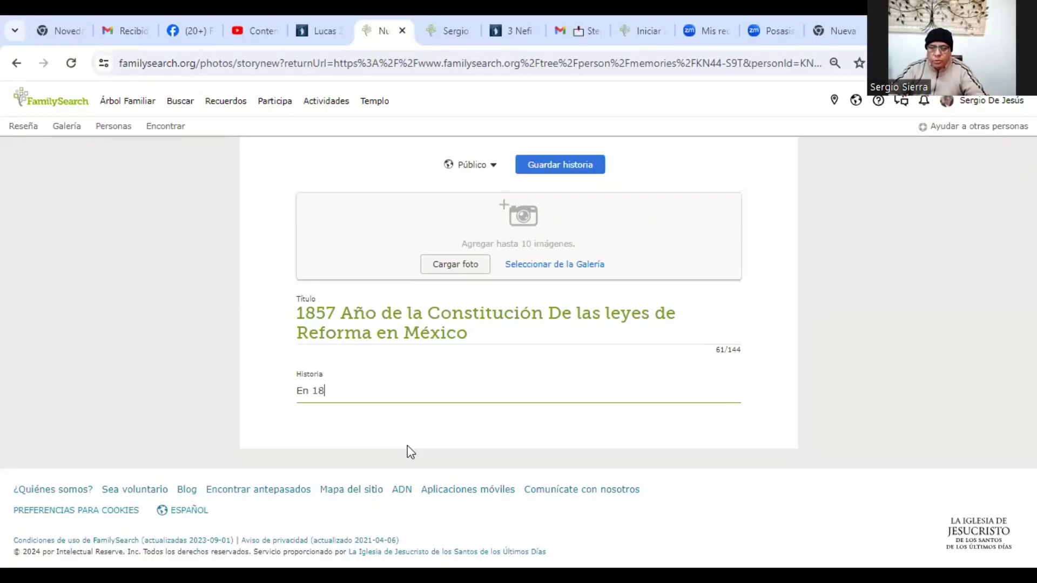
text(57 se modificaron)
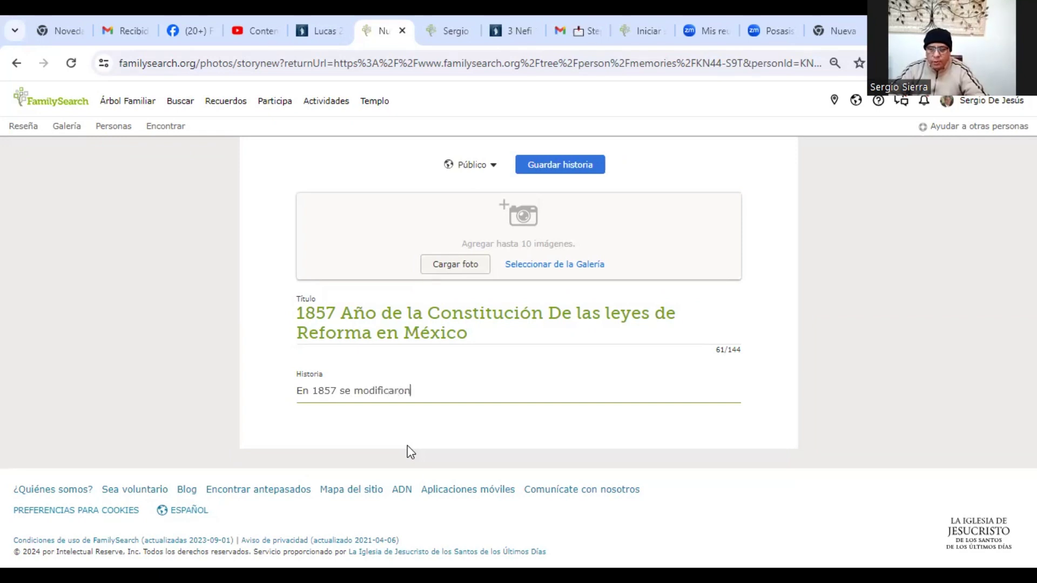
text( las Leyes de la )
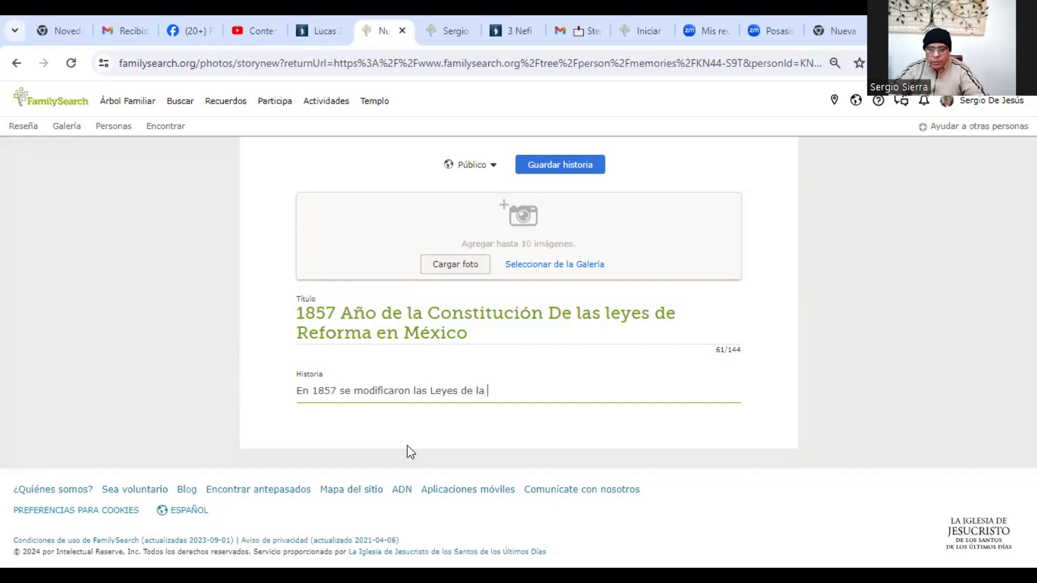
text(Constituc)
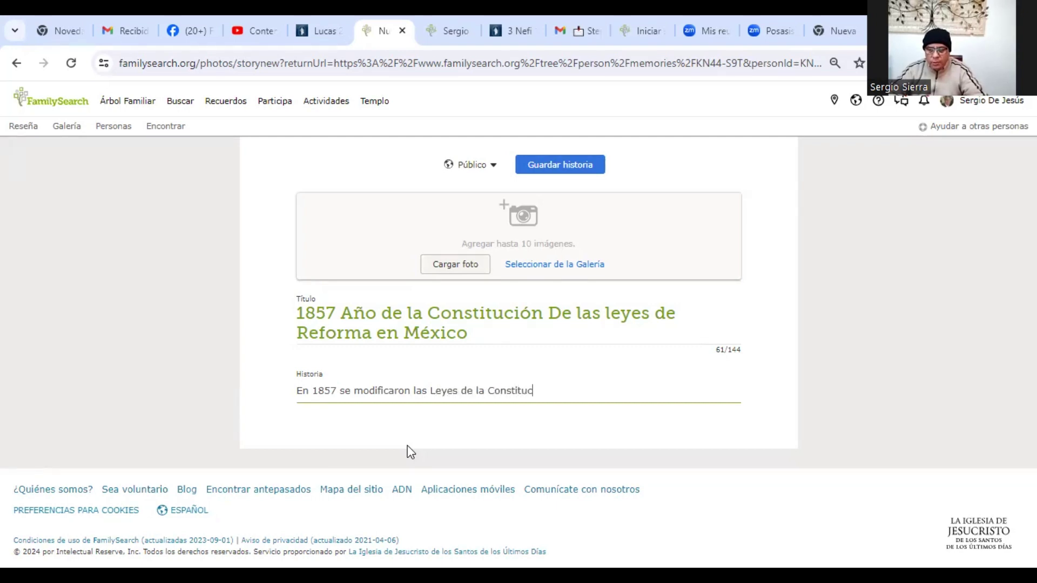
text(ión)
Paste the copied UNAM PDF address, ending in libros/5/2389/12.pdf, on a new line of the story and save the story
key(Return)
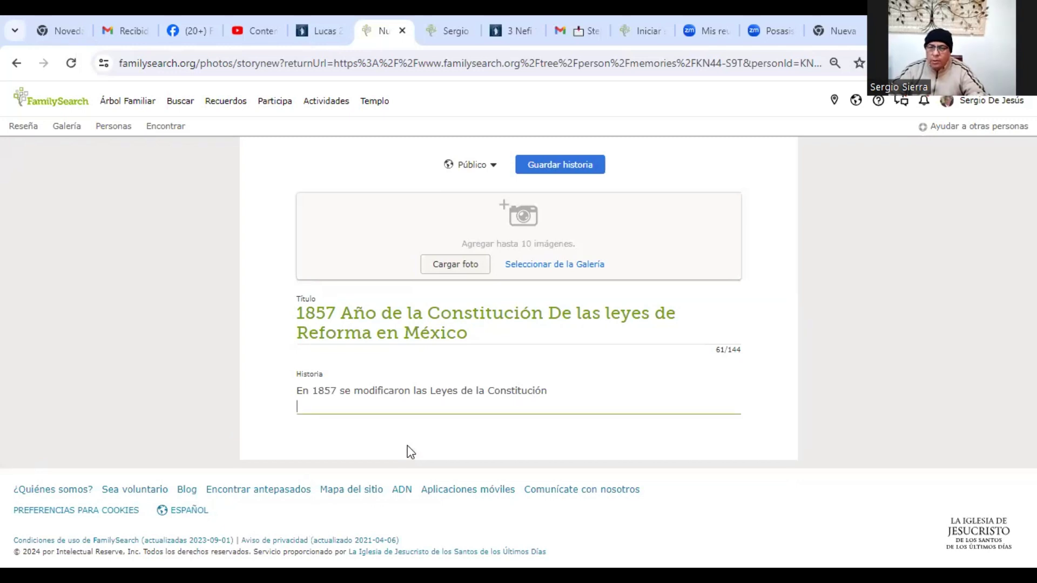
text(chrome-extension://efaidnbmnnnibpcajpcglclefindmkaj/https://archivos.juridicas.unam.mx/www/bjv/libros/5/2389/12.pdf)
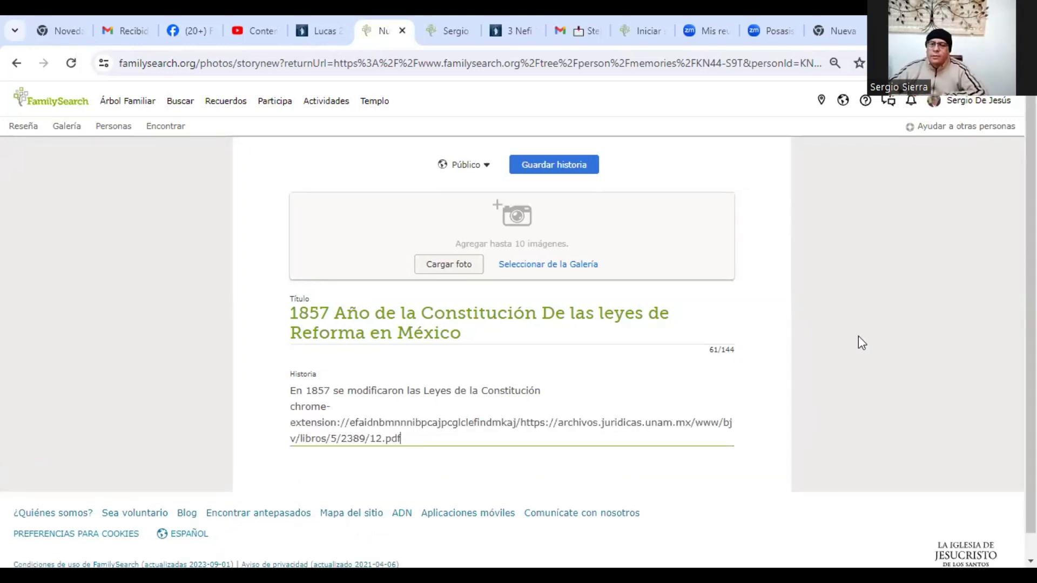
click(537, 165)
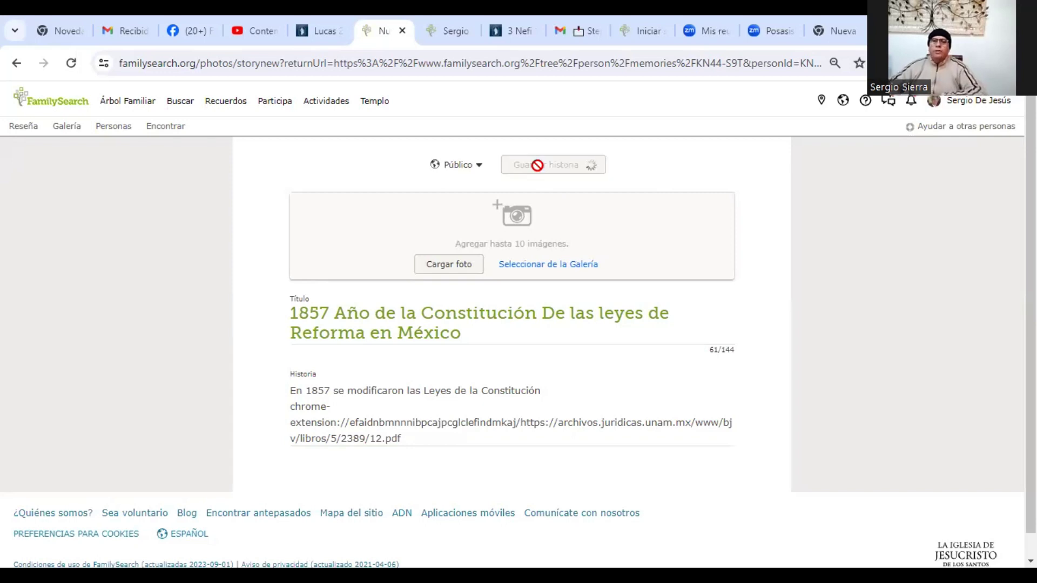